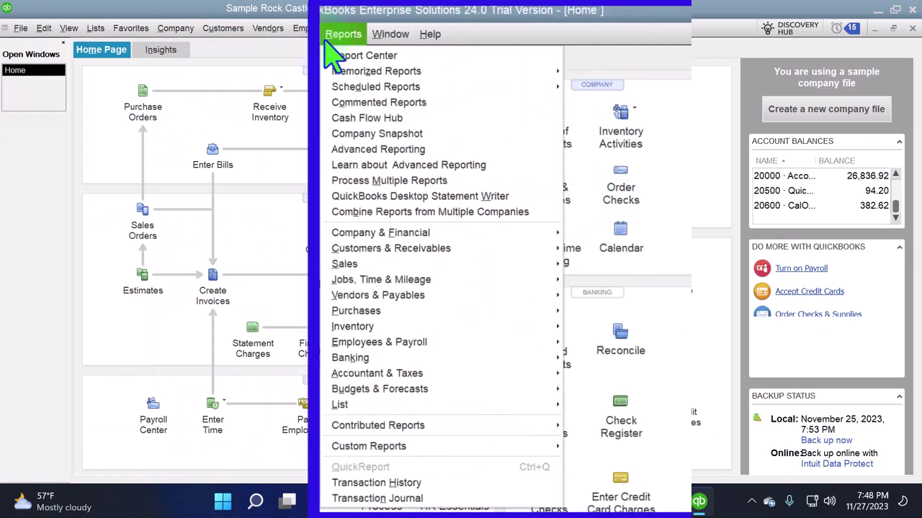
# Open the standard Balance Sheet report and set its date range from 01/01/2027 to 12/31/2027.
pyautogui.moveTo(527, 194)
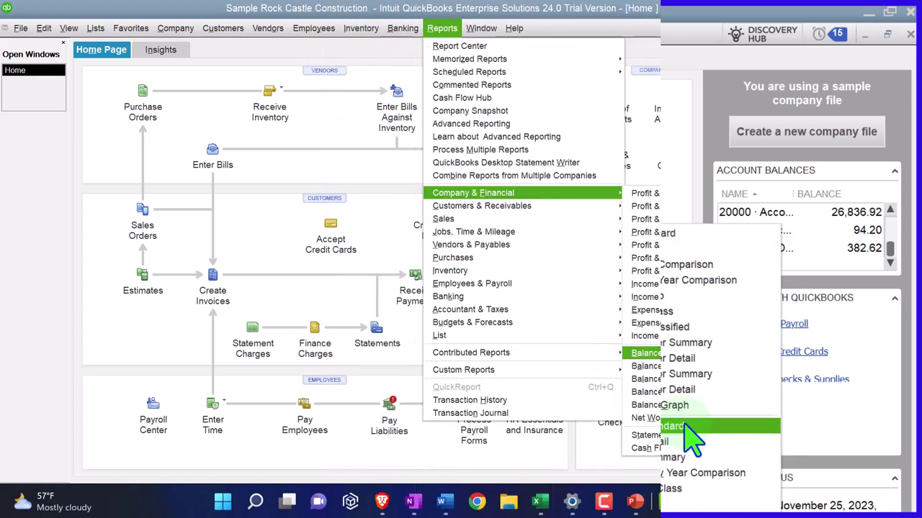
pyautogui.click(723, 353)
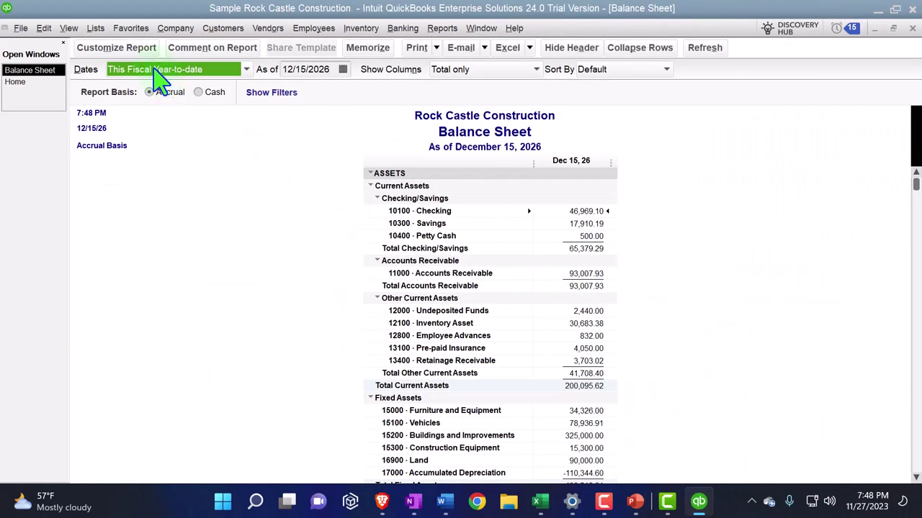
pyautogui.click(140, 49)
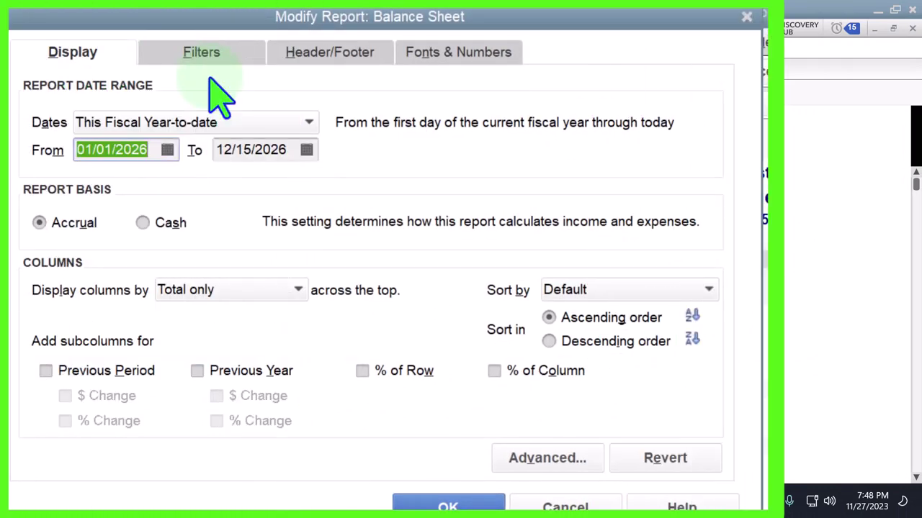
pyautogui.write('010127')
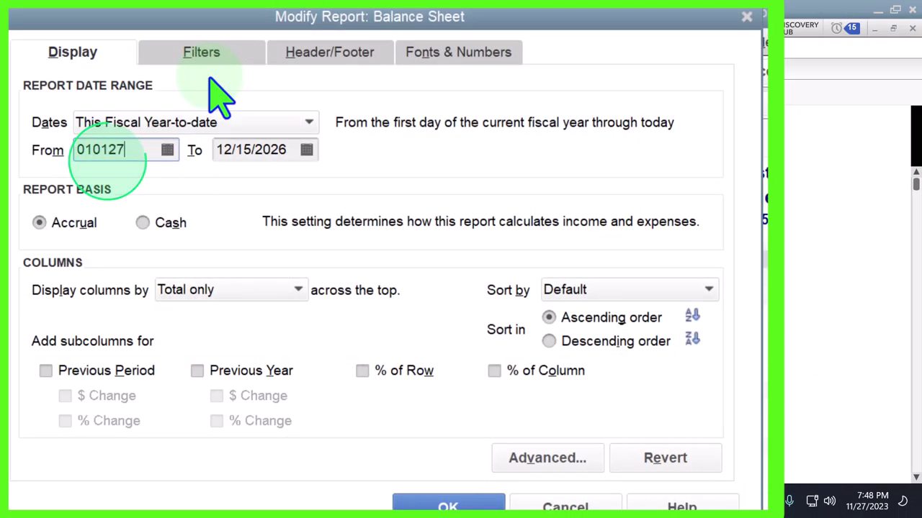
pyautogui.press('Tab')
pyautogui.write('123127')
pyautogui.press('Tab')
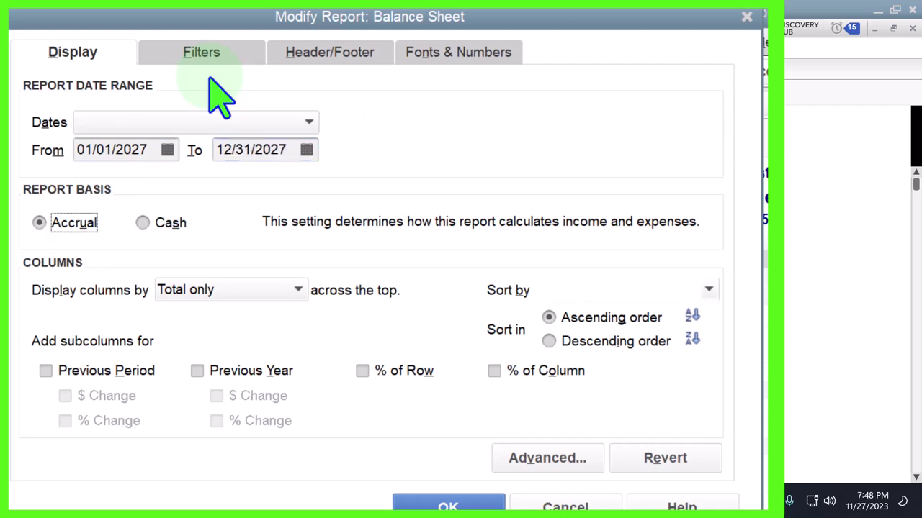
# Set the Balance Sheet's column label font size to 14, extend the change to all related fonts, and apply the report modifications.
pyautogui.click(432, 56)
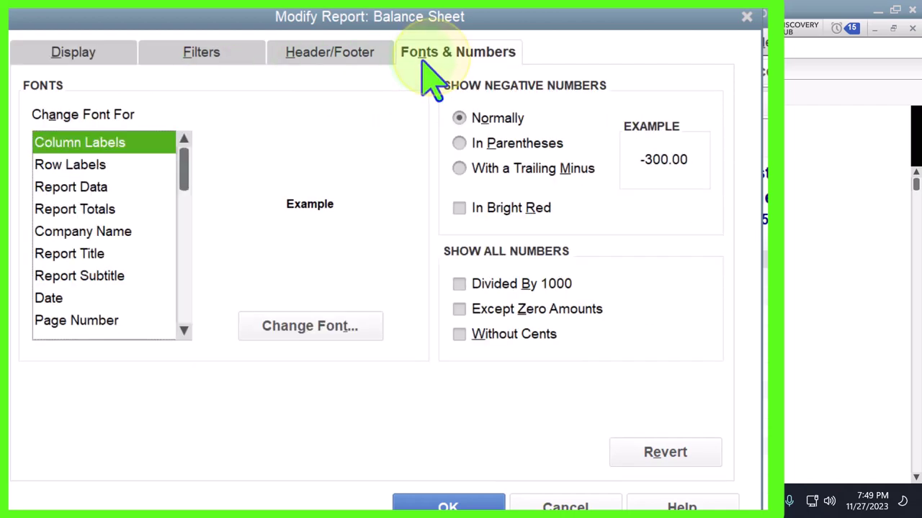
pyautogui.click(360, 333)
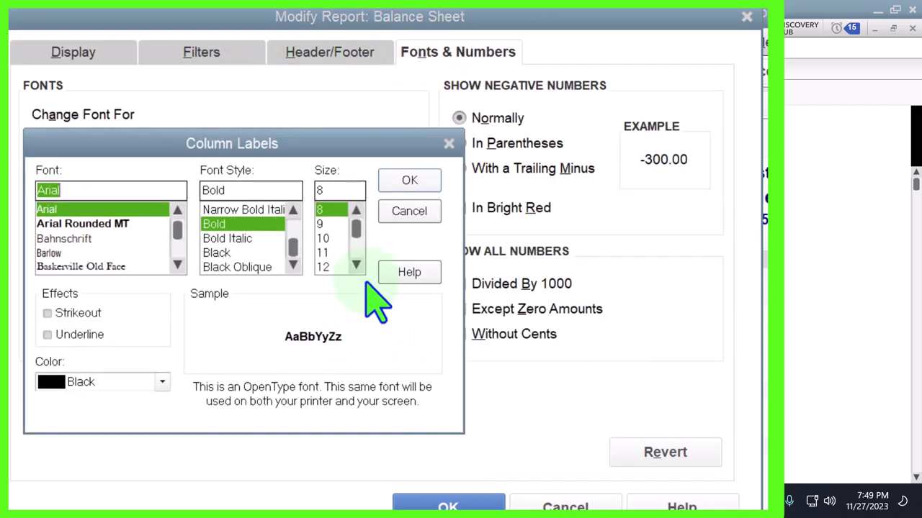
pyautogui.click(357, 266)
pyautogui.click(335, 267)
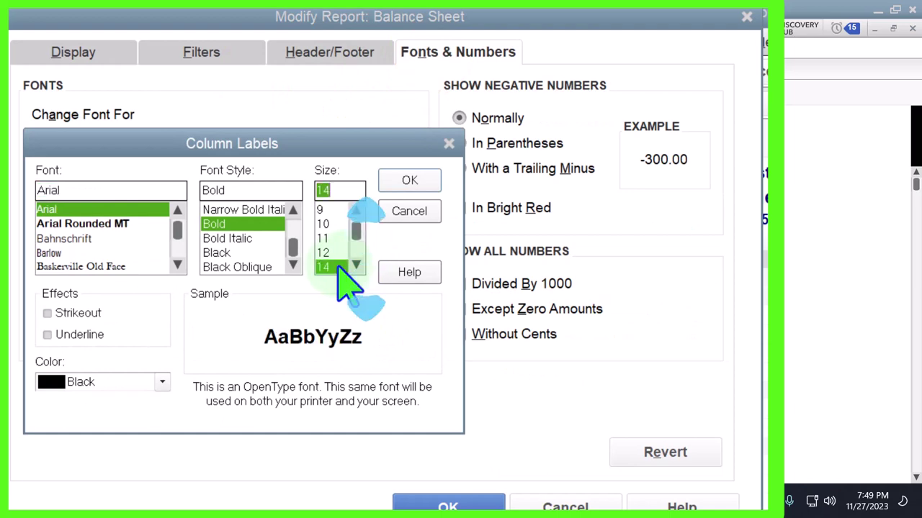
pyautogui.click(402, 183)
pyautogui.click(608, 229)
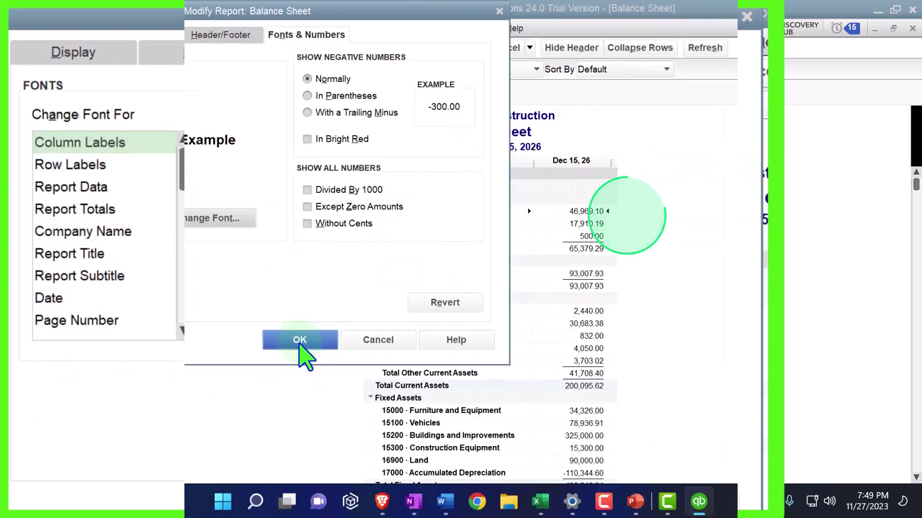
pyautogui.click(300, 342)
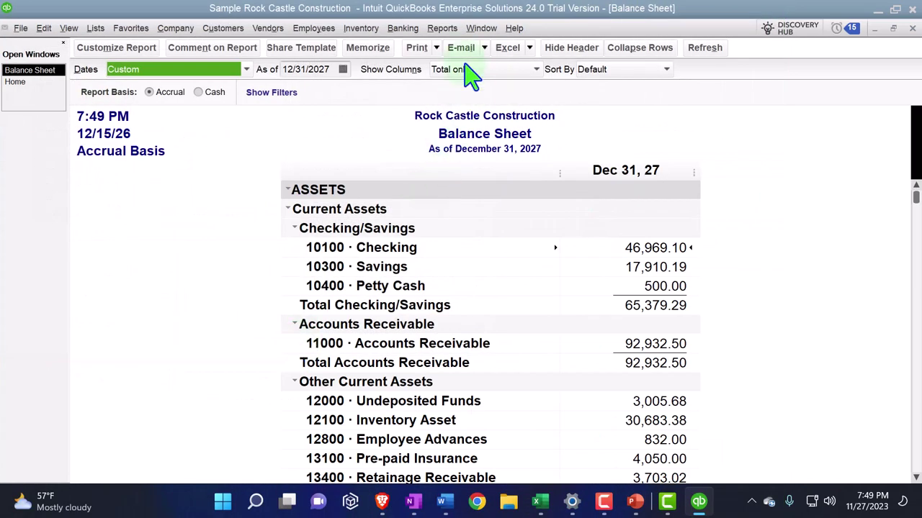
# Open the standard Profit & Loss report and set its date range from 01/01/2027 to 06/30/2027.
pyautogui.click(442, 29)
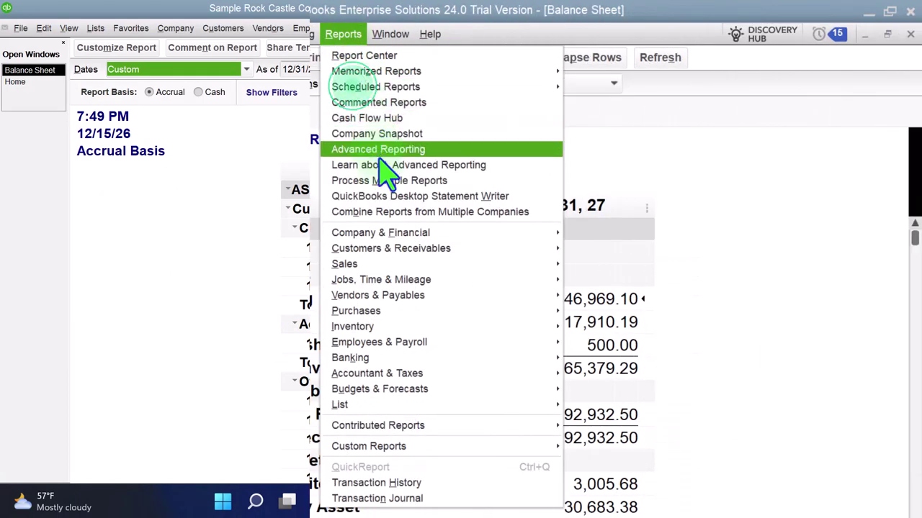
pyautogui.moveTo(475, 238)
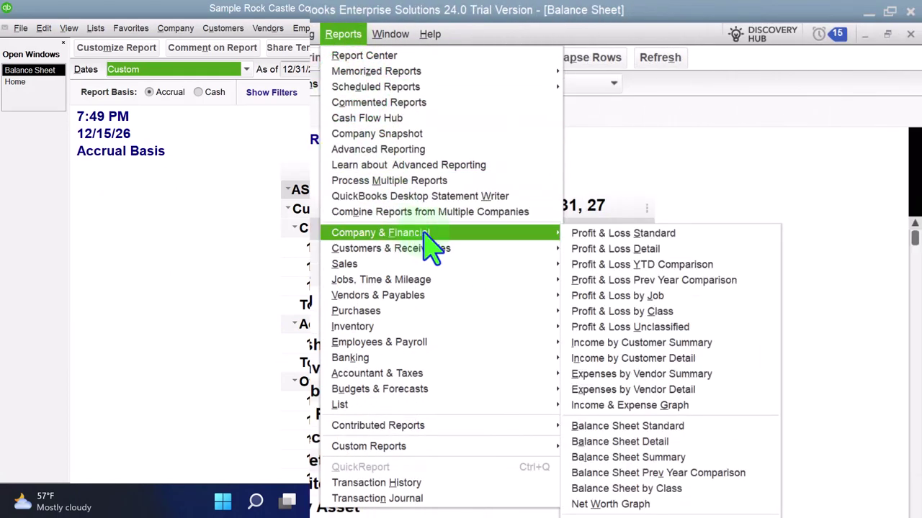
pyautogui.click(669, 235)
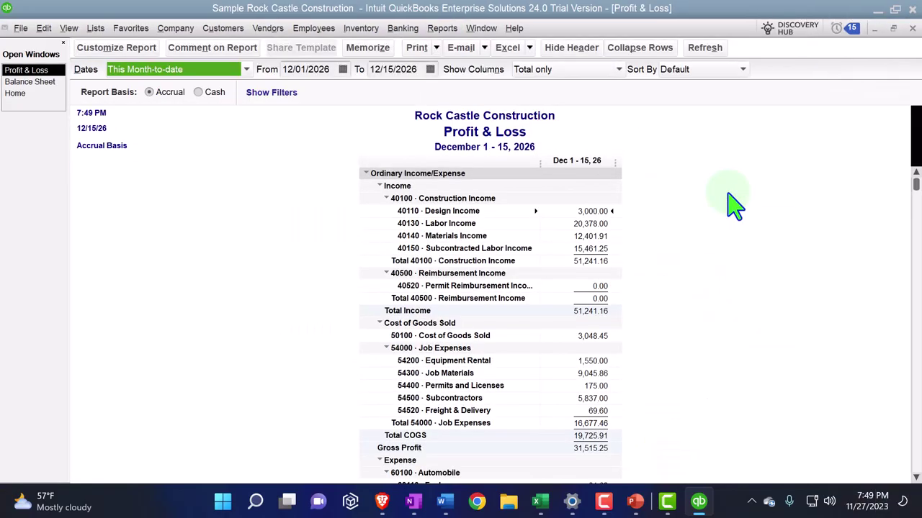
pyautogui.press('Tab')
pyautogui.write('01012027')
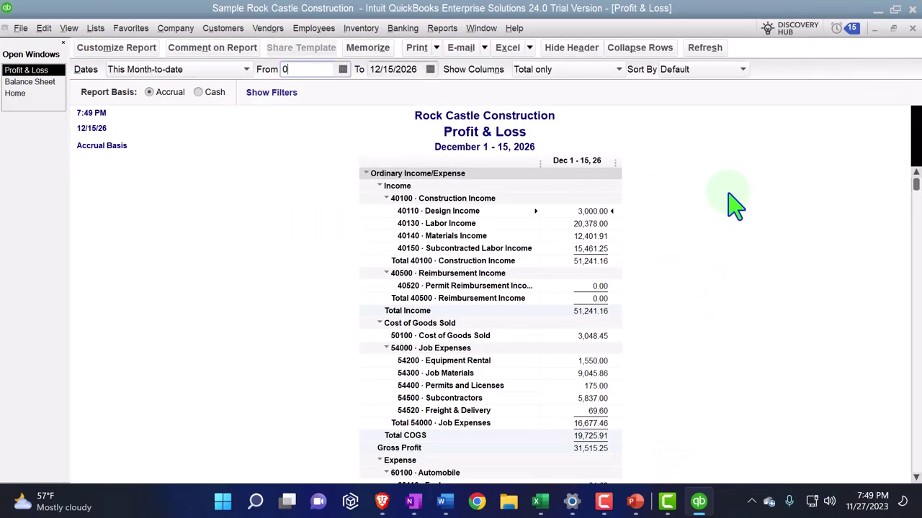
pyautogui.press('Tab')
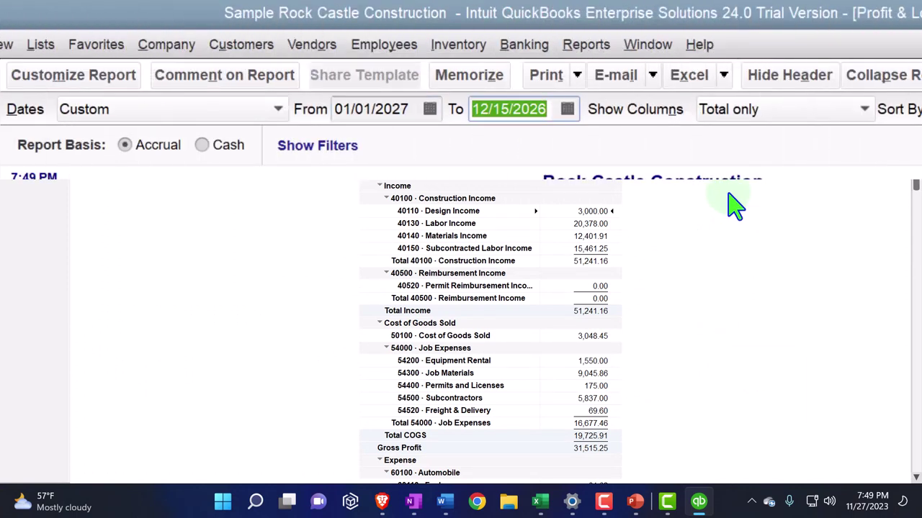
pyautogui.write('16')
pyautogui.press('BackSpace')
pyautogui.press('BackSpace')
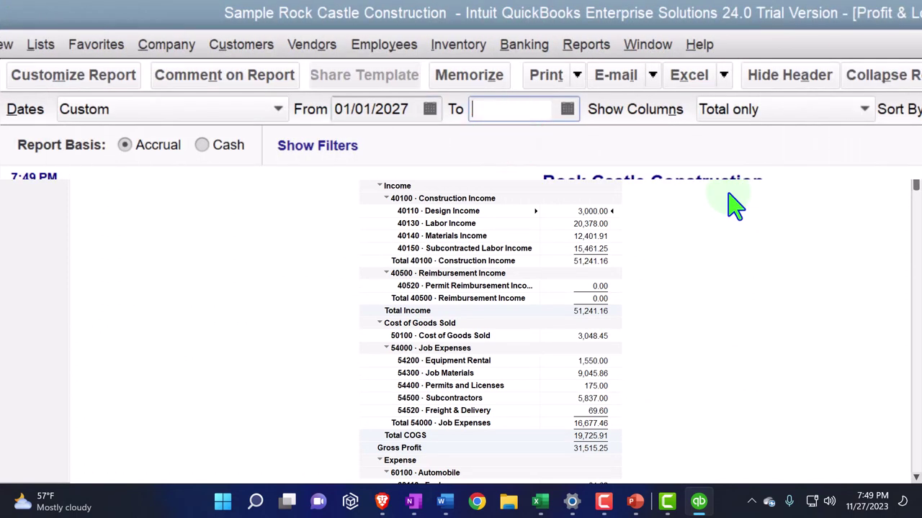
pyautogui.write('063027')
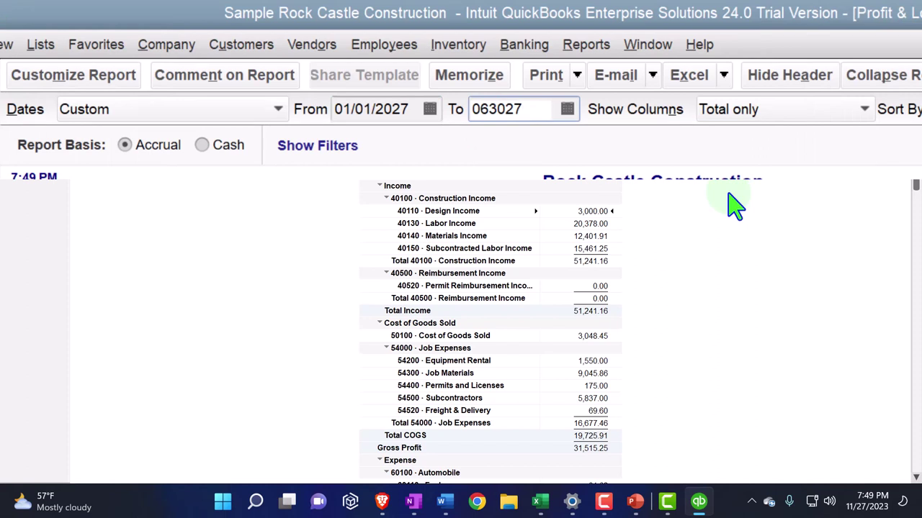
pyautogui.press('Tab')
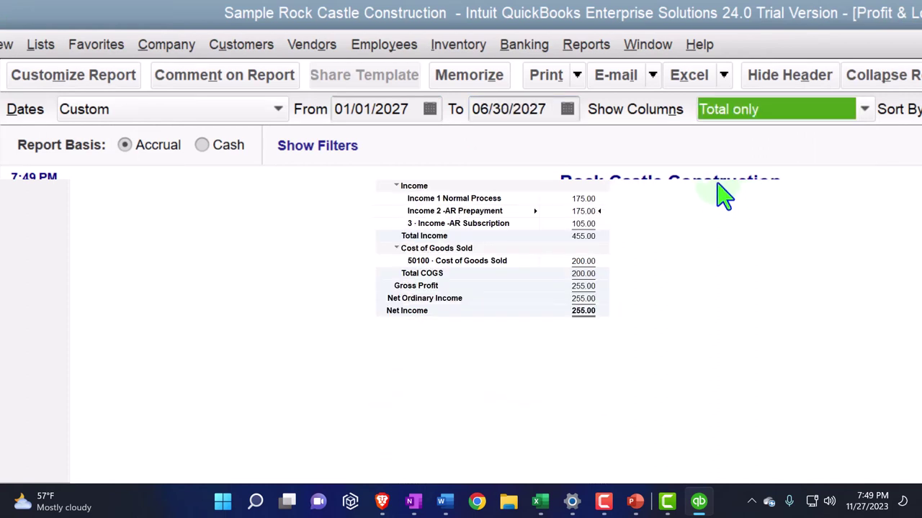
# Break the Profit & Loss report's columns down by month.
pyautogui.click(864, 108)
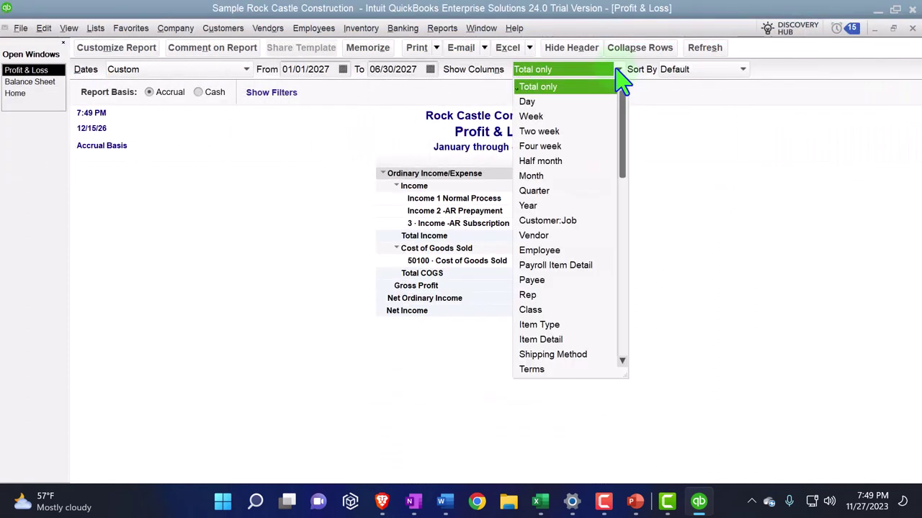
pyautogui.click(543, 175)
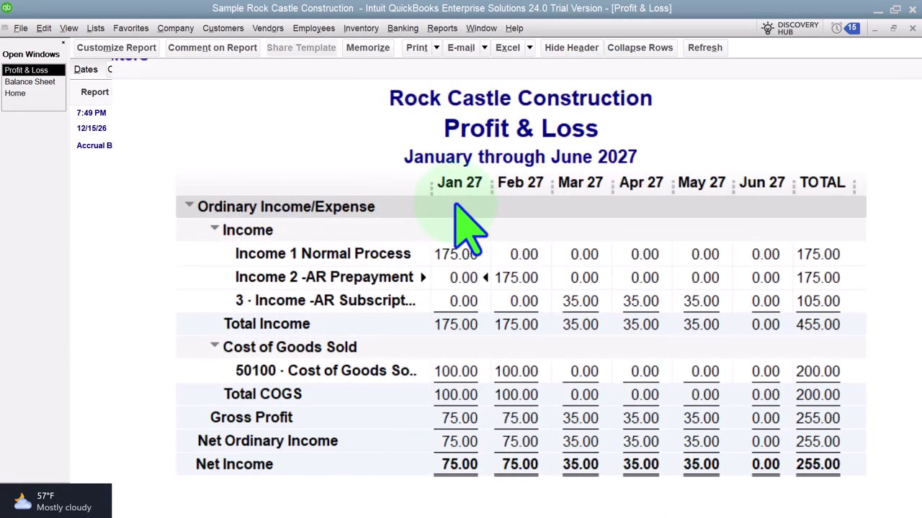
pyautogui.click(517, 197)
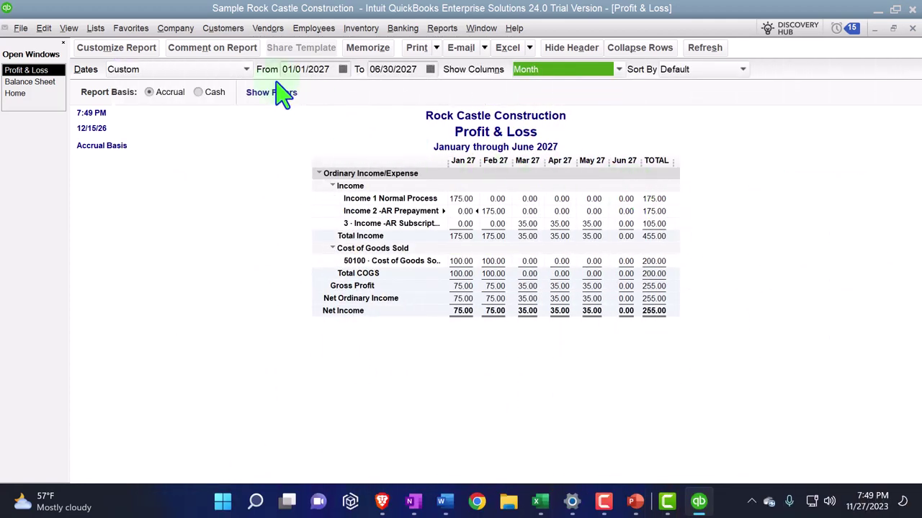
# Set the Profit & Loss report's column label font size to 14 and apply it to all related fonts.
pyautogui.click(134, 49)
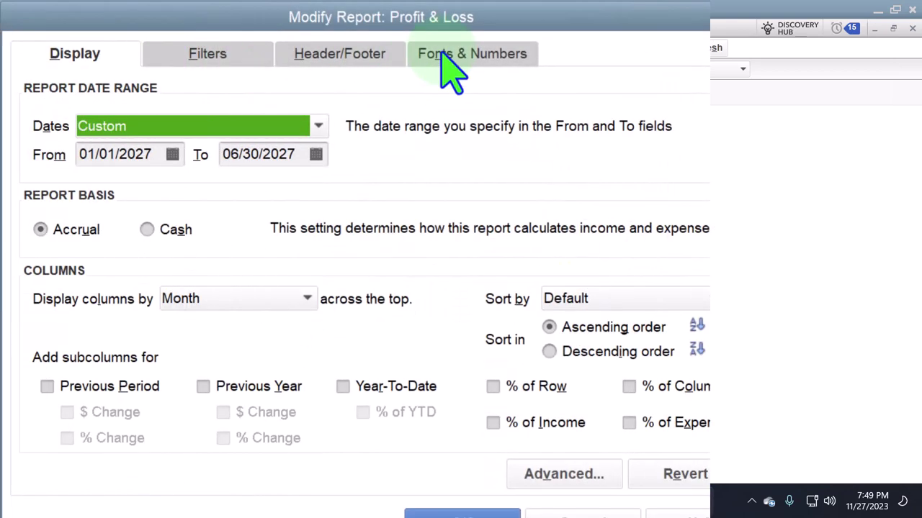
pyautogui.click(439, 51)
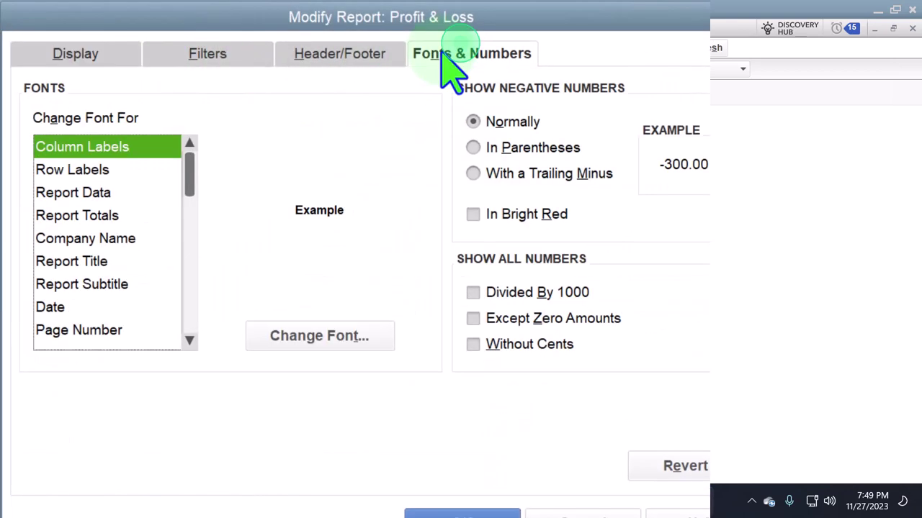
pyautogui.click(367, 340)
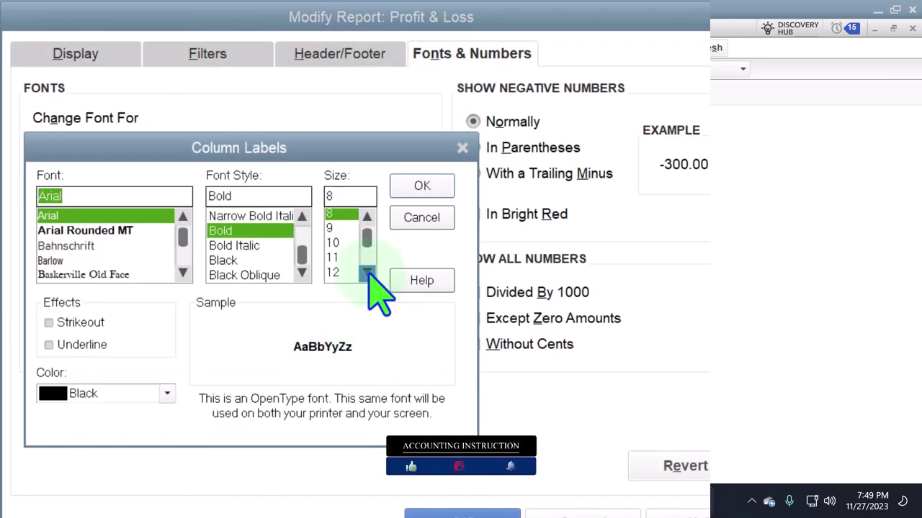
pyautogui.click(368, 273)
pyautogui.click(332, 275)
pyautogui.click(418, 187)
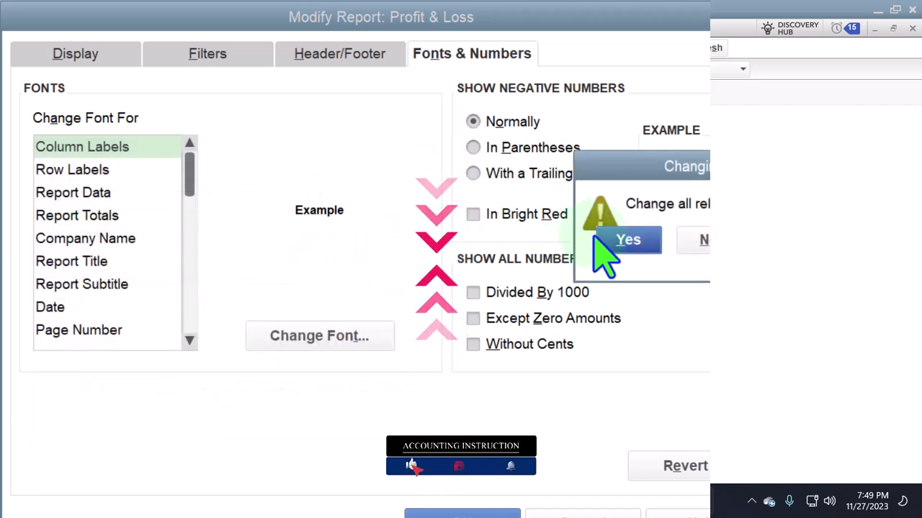
pyautogui.click(628, 239)
pyautogui.click(324, 343)
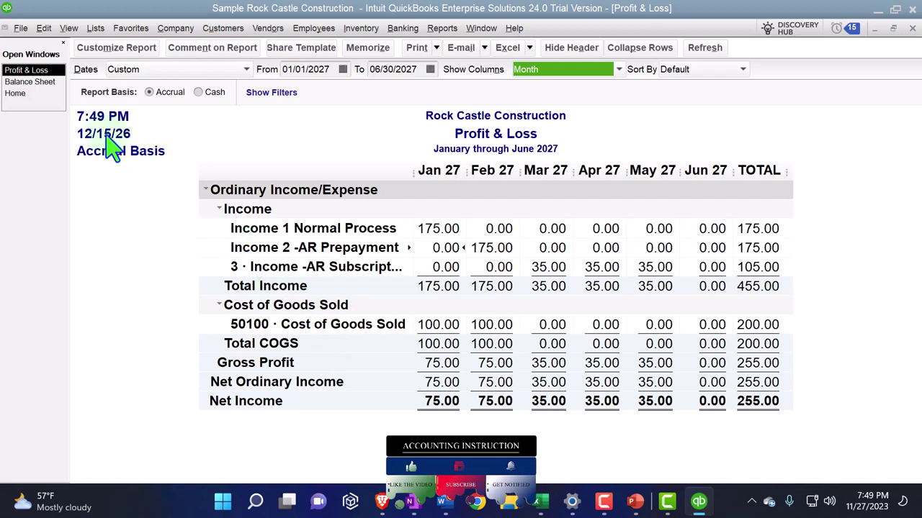
# Return to the home page and examine the customer workflow from estimates and sales orders to receiving payments.
pyautogui.click(21, 93)
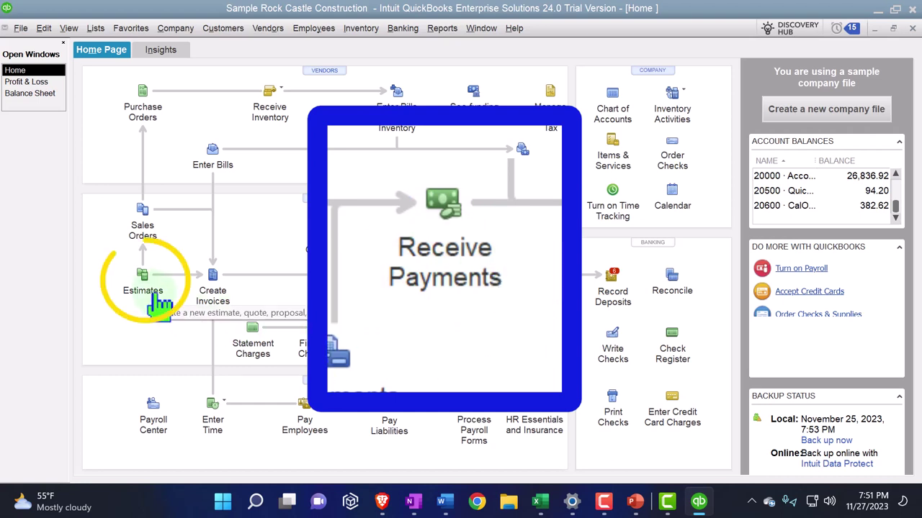
pyautogui.click(147, 230)
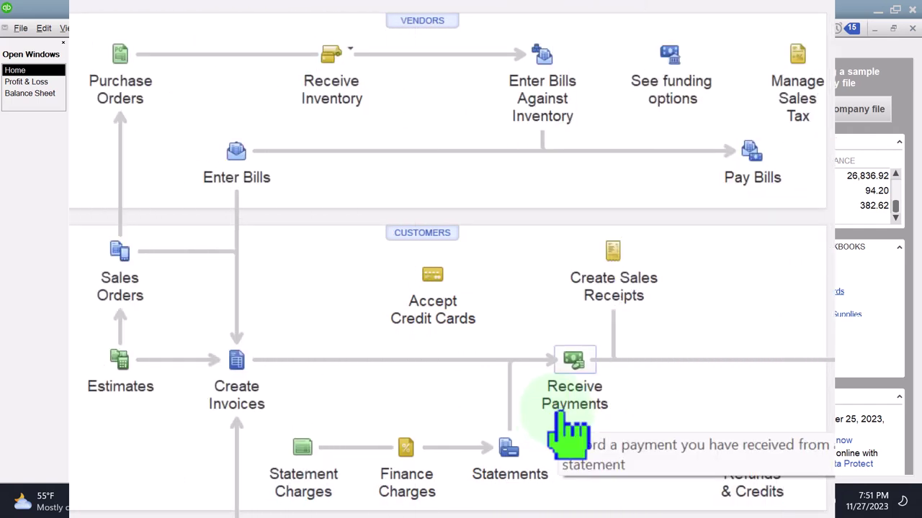
pyautogui.click(562, 416)
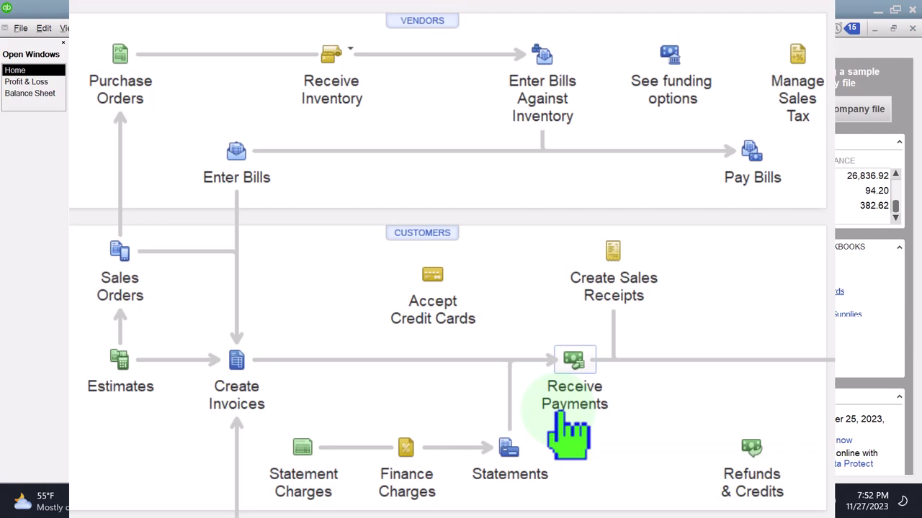
pyautogui.click(124, 79)
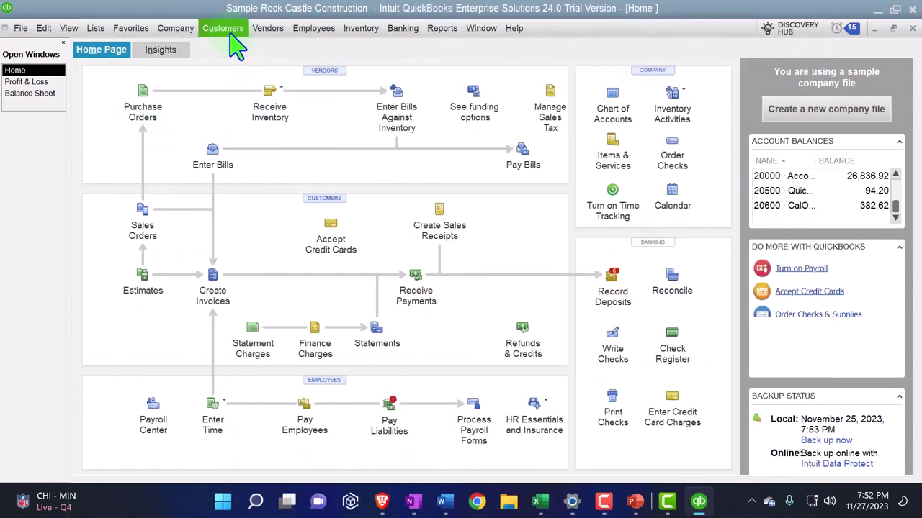
# Open the Customer Center and review the estimate, sales order and payment transactions of 2 -AR Prepayment Customer.
pyautogui.click(231, 32)
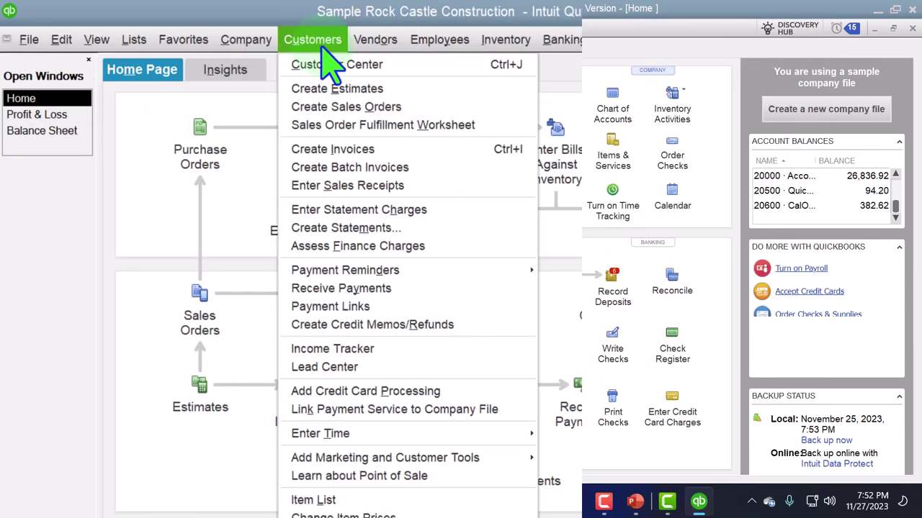
pyautogui.click(306, 64)
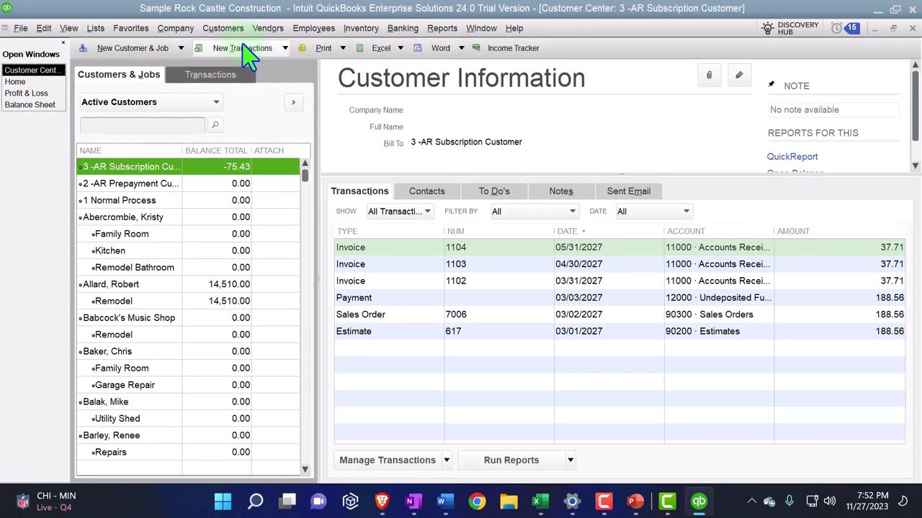
pyautogui.click(140, 185)
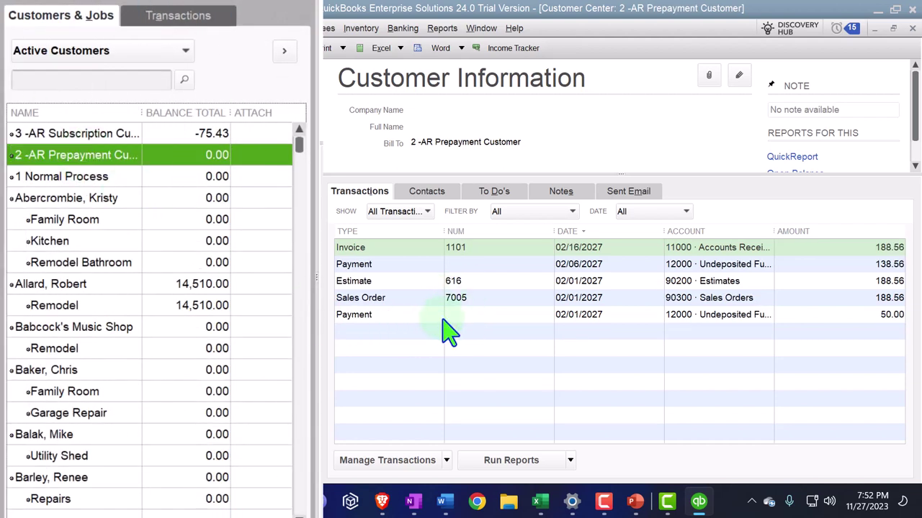
pyautogui.click(390, 285)
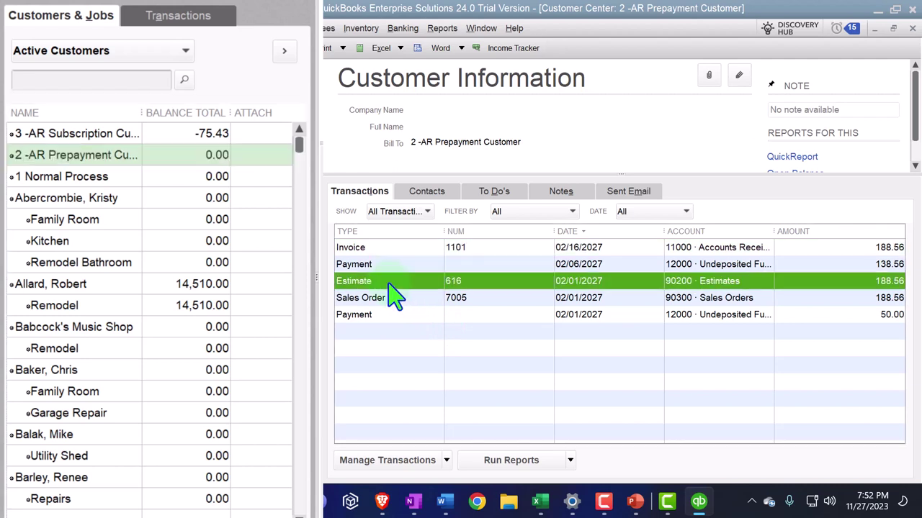
pyautogui.click(393, 297)
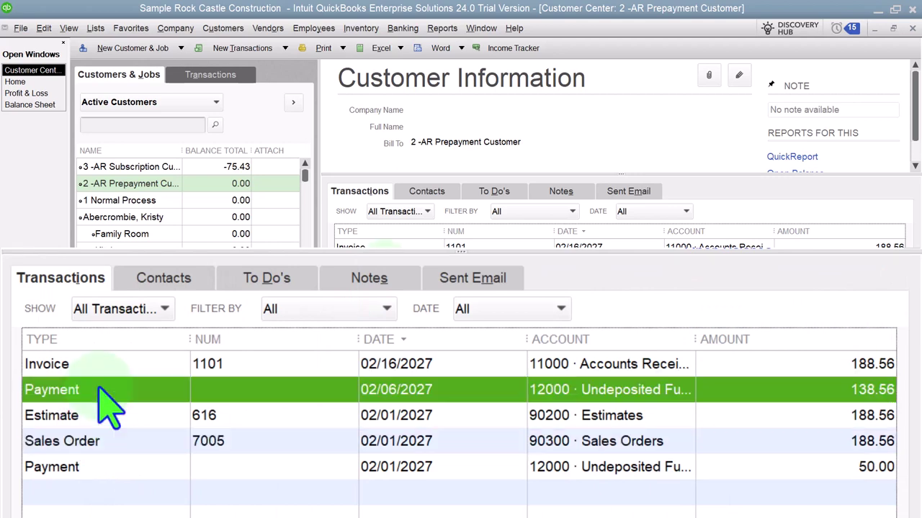
# Compare the prepayment customer's two payment entries dated 02/06/2027 and 02/01/2027.
pyautogui.click(101, 391)
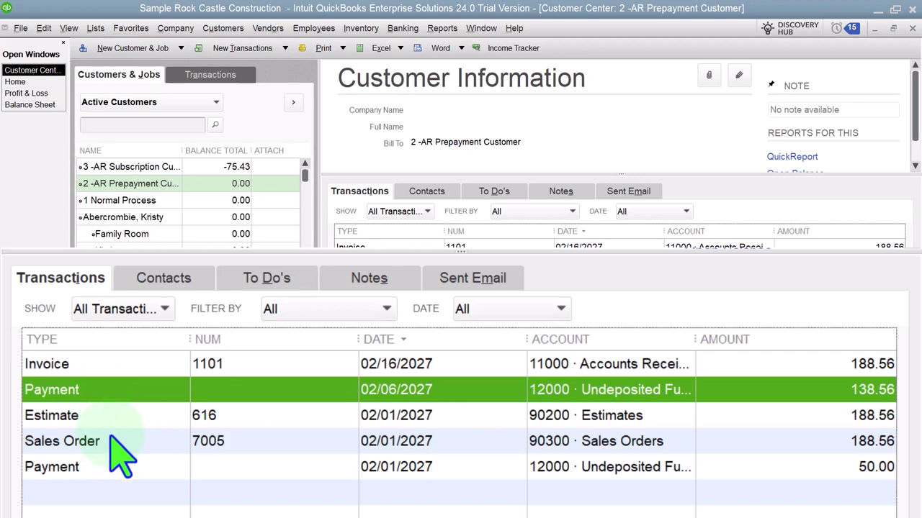
pyautogui.click(112, 469)
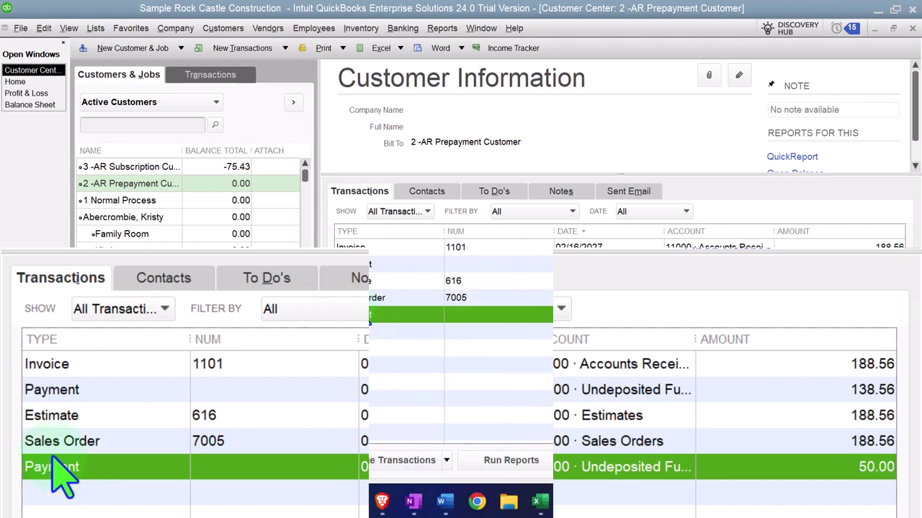
# Start a new estimate from the home page and enter 4 Customer Prepayment as the customer.
pyautogui.click(15, 82)
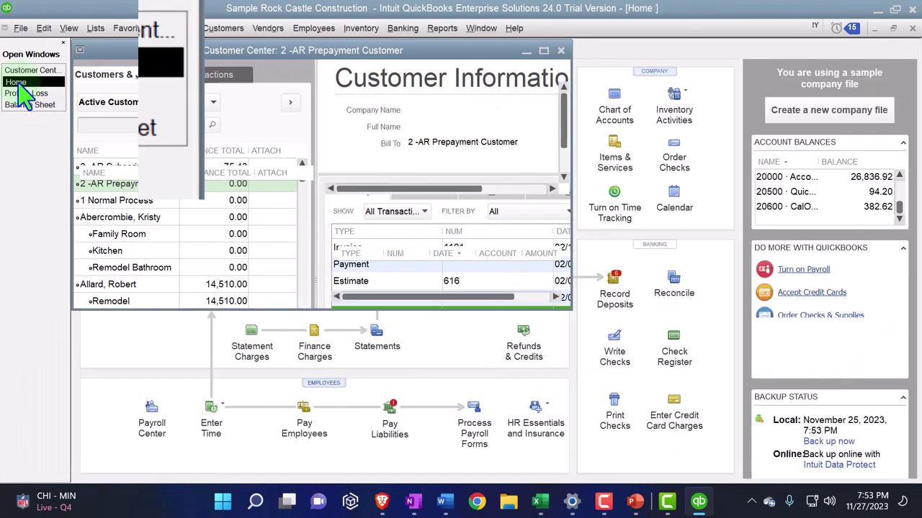
pyautogui.click(143, 281)
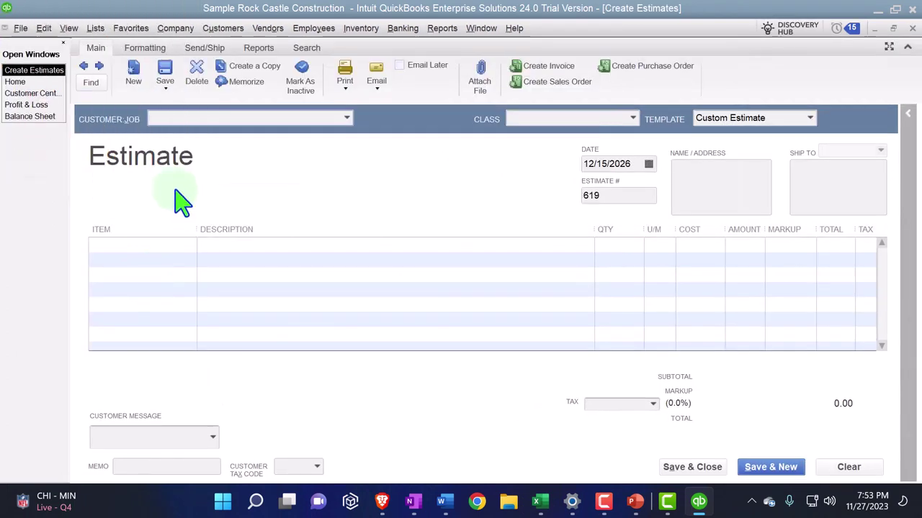
pyautogui.write('4 Cust')
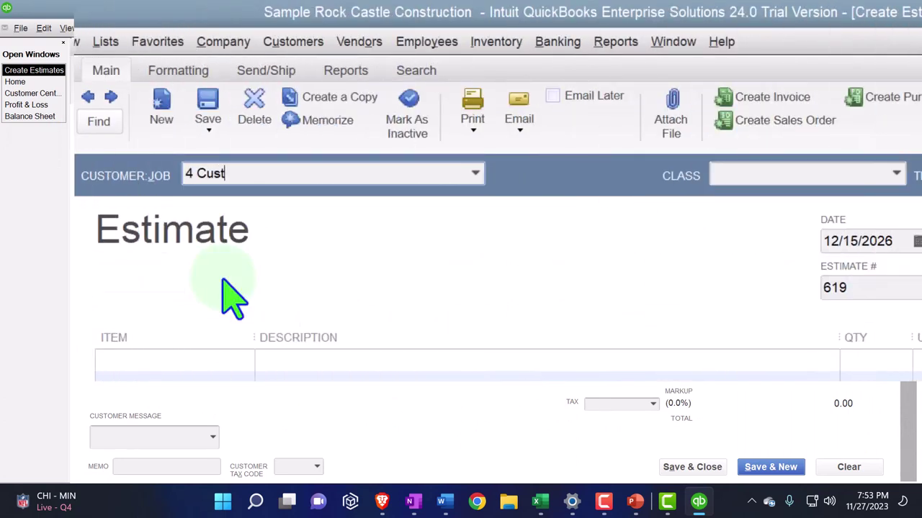
pyautogui.write('omerPRepaymen')
pyautogui.press('BackSpace')
pyautogui.press('BackSpace')
pyautogui.press('BackSpace')
pyautogui.press('BackSpace')
pyautogui.press('BackSpace')
pyautogui.press('BackSpace')
pyautogui.press('BackSpace')
pyautogui.press('BackSpace')
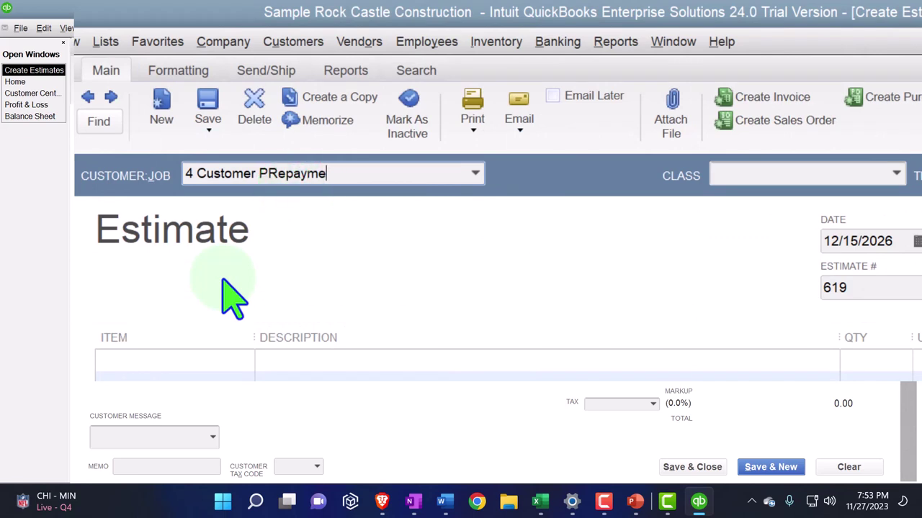
pyautogui.write('repayment')
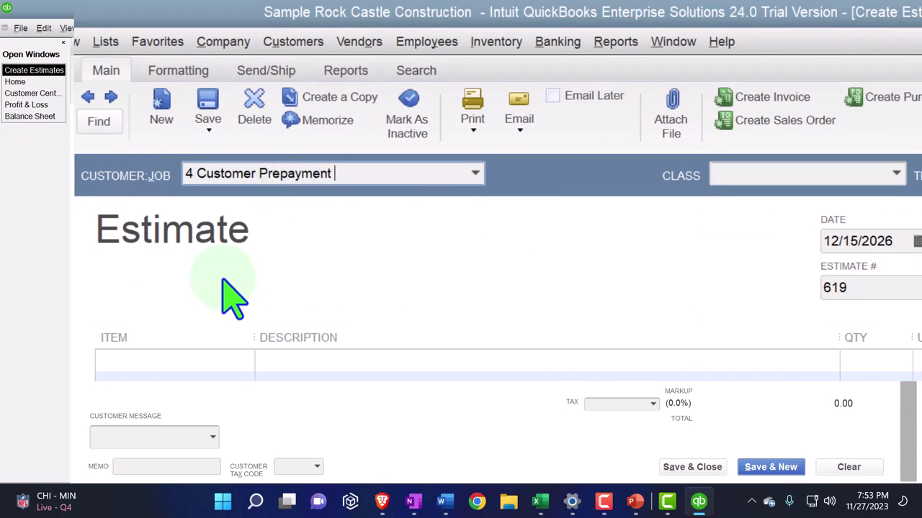
# Copy the name 4 Customer Prepayment and quick-add it to the customer list.
pyautogui.hotkey('shift', 'Left')
pyautogui.hotkey('shift', 'Left')
pyautogui.hotkey('shift', 'Left')
pyautogui.hotkey('shift', 'Left')
pyautogui.hotkey('shift', 'Left')
pyautogui.hotkey('shift', 'Left')
pyautogui.hotkey('shift', 'Left')
pyautogui.hotkey('shift', 'Left')
pyautogui.hotkey('shift', 'Left')
pyautogui.hotkey('shift', 'Left')
pyautogui.hotkey('shift', 'Left')
pyautogui.hotkey('shift', 'Left')
pyautogui.hotkey('shift', 'Left')
pyautogui.hotkey('shift', 'Left')
pyautogui.hotkey('shift', 'Left')
pyautogui.hotkey('shift', 'Left')
pyautogui.hotkey('shift', 'Left')
pyautogui.hotkey('shift', 'Left')
pyautogui.hotkey('shift', 'Left')
pyautogui.hotkey('shift', 'Left')
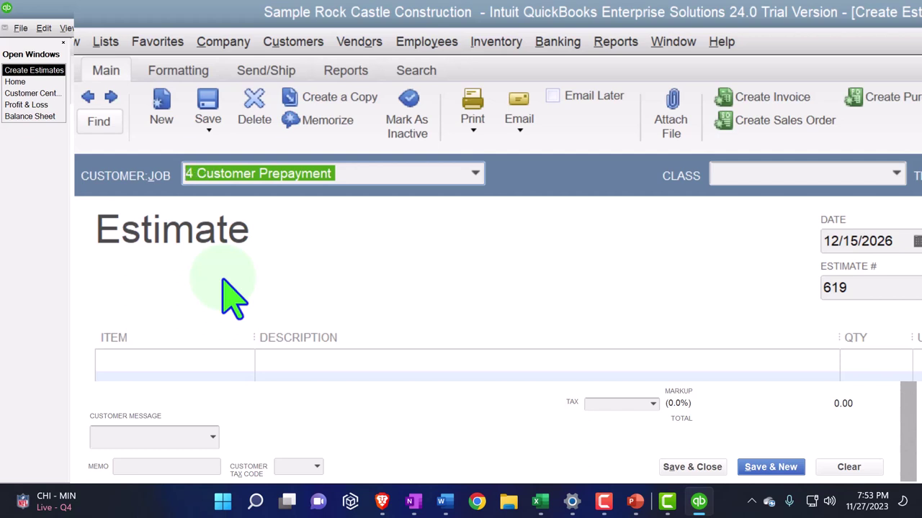
pyautogui.press('Tab')
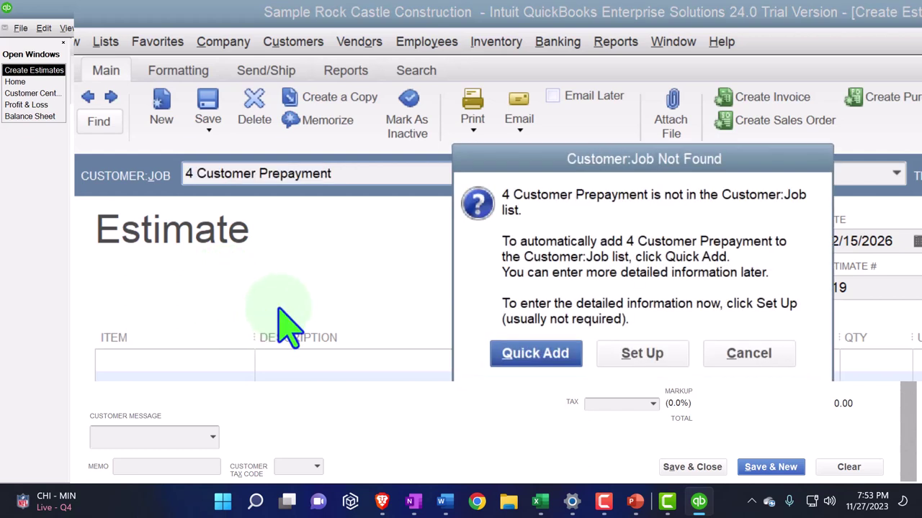
pyautogui.click(494, 356)
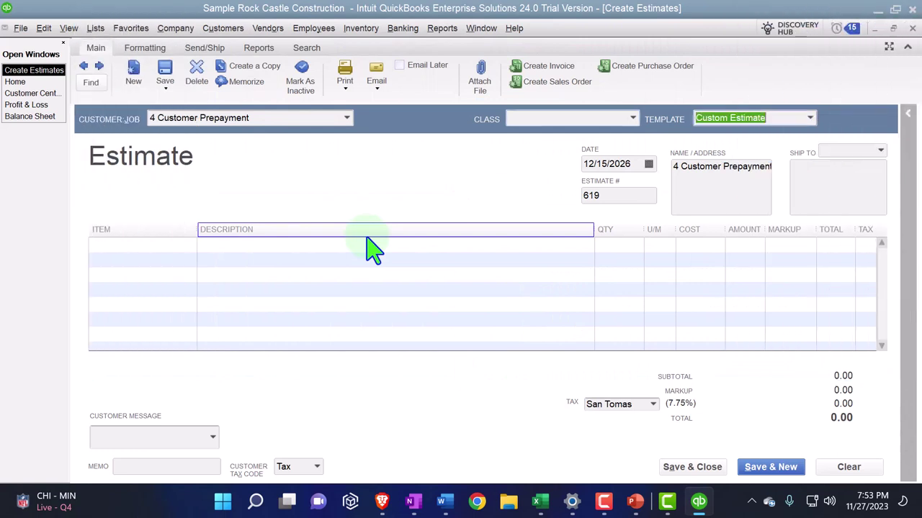
# Set the estimate date to 06/01/2027.
pyautogui.write('06/0')
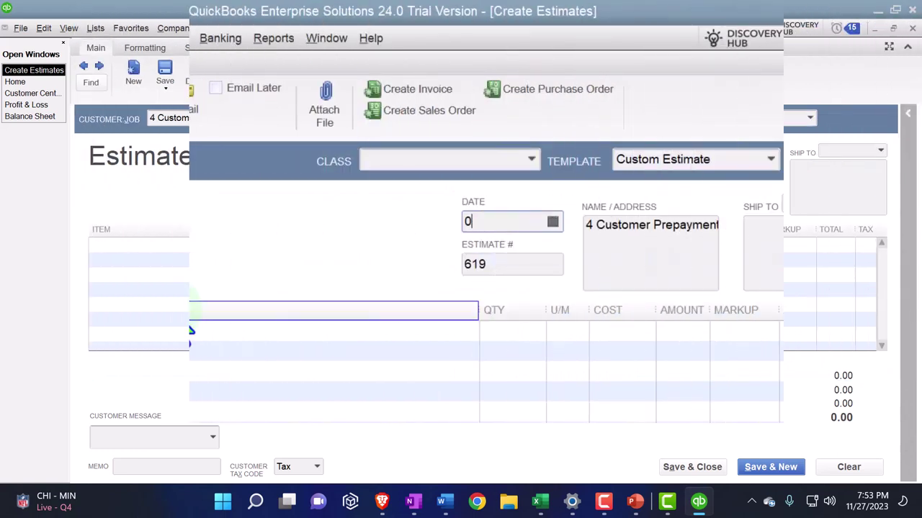
pyautogui.write('1/2027')
pyautogui.press('Tab')
pyautogui.press('Tab')
pyautogui.press('Tab')
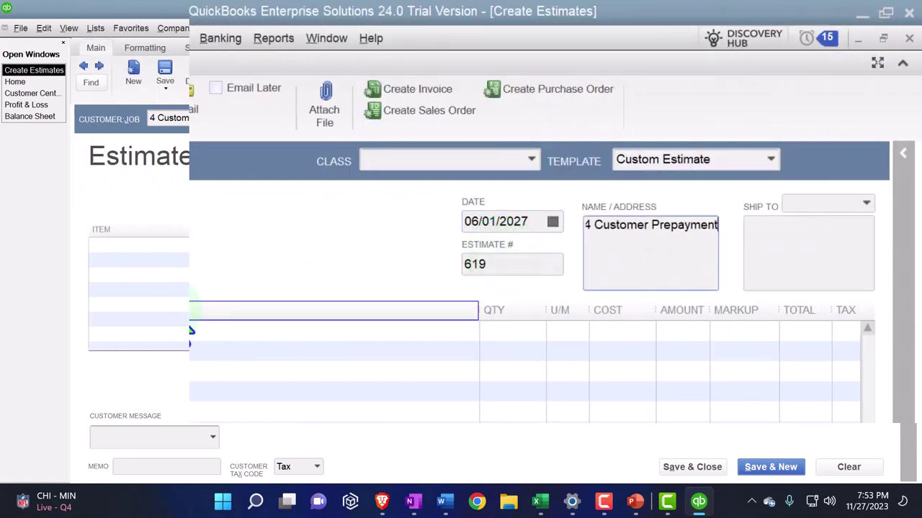
# Enter 4 Customer Prepayment Item on the first estimate line and set it up as a new Inventory Part item.
pyautogui.press('Tab')
pyautogui.write('Customer Prepayment')
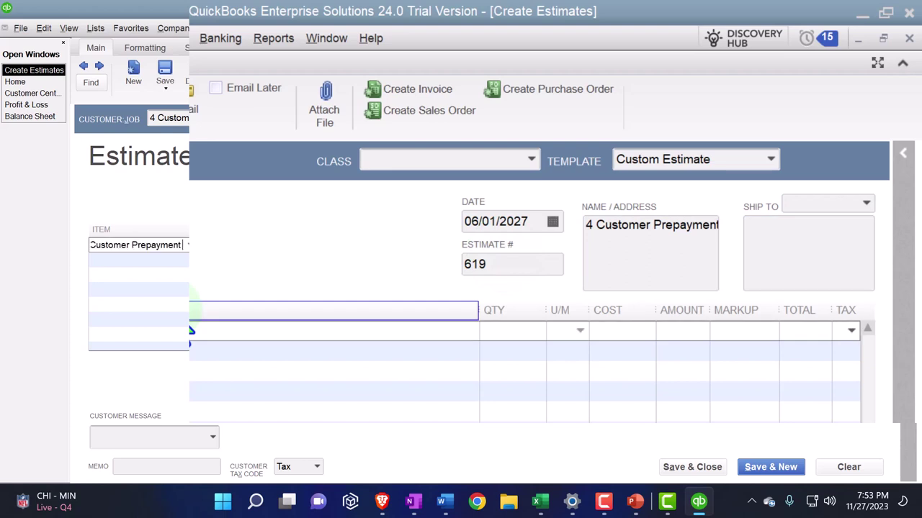
pyautogui.write(' Item')
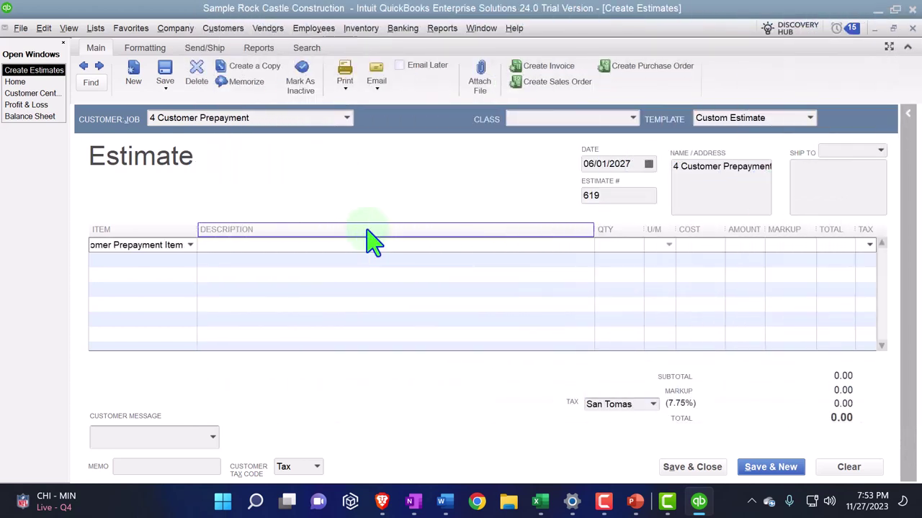
pyautogui.click(373, 243)
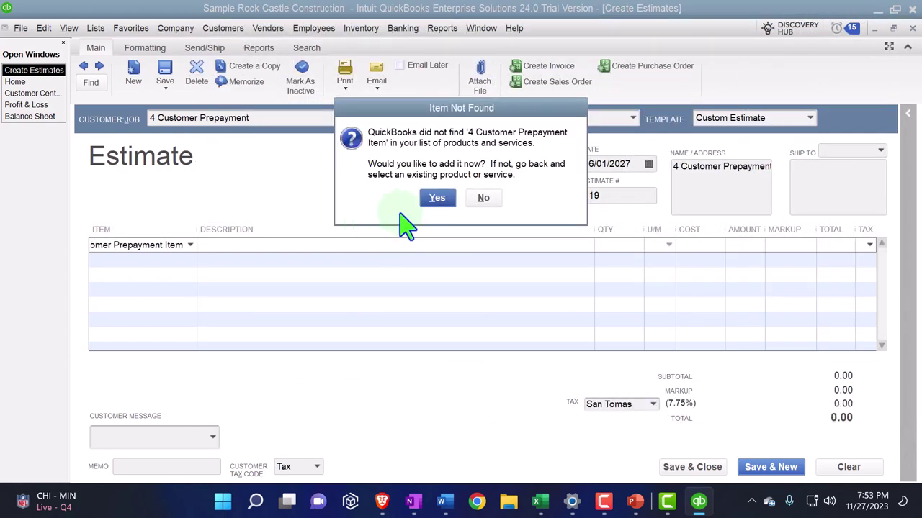
pyautogui.click(435, 199)
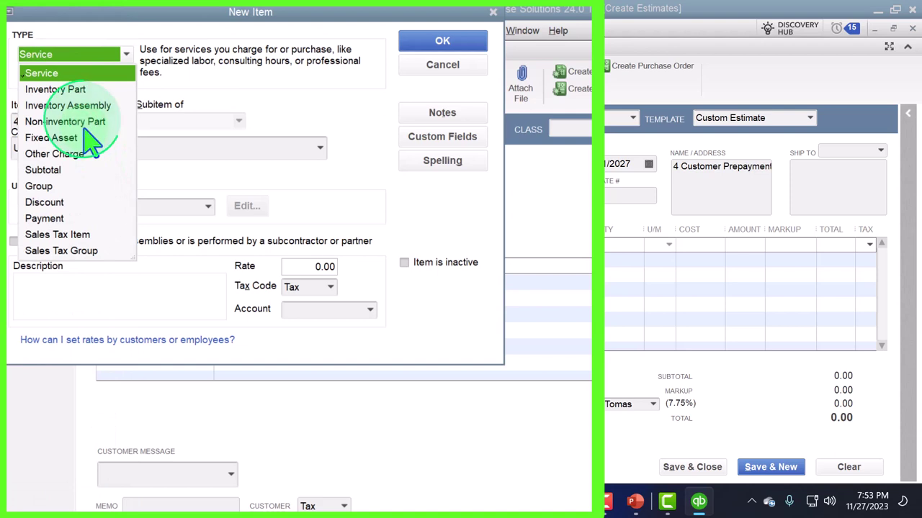
pyautogui.click(64, 92)
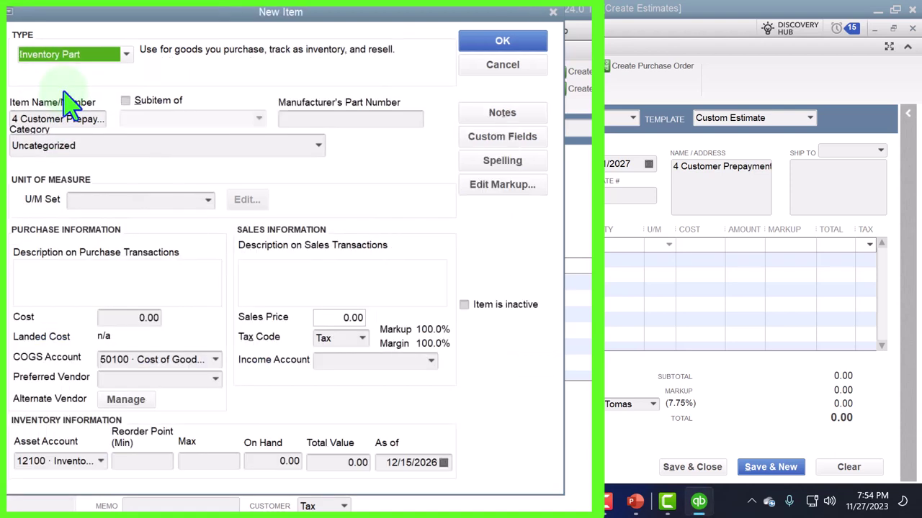
# Set the new item's purchase description to 4 Customer Prepayment Item.
pyautogui.press('Tab')
pyautogui.hotkey('ctrl', 'c')
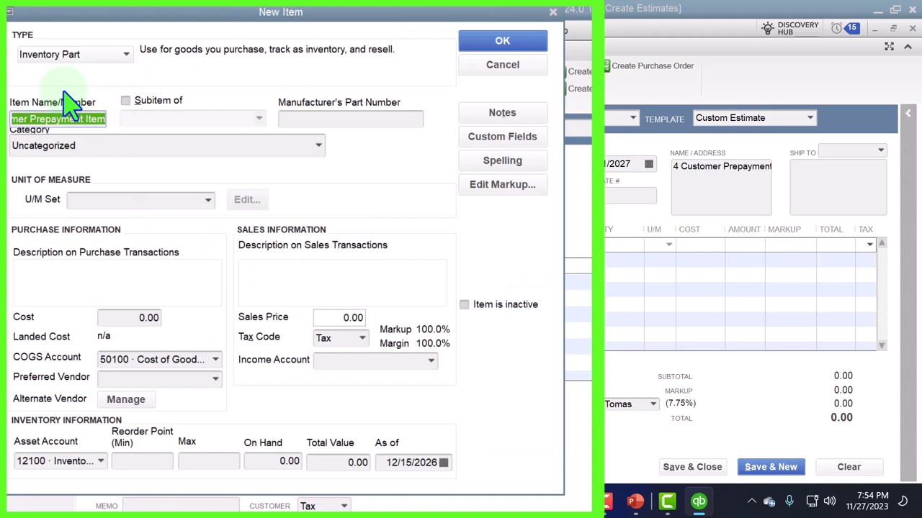
pyautogui.press('Tab')
pyautogui.press('Tab')
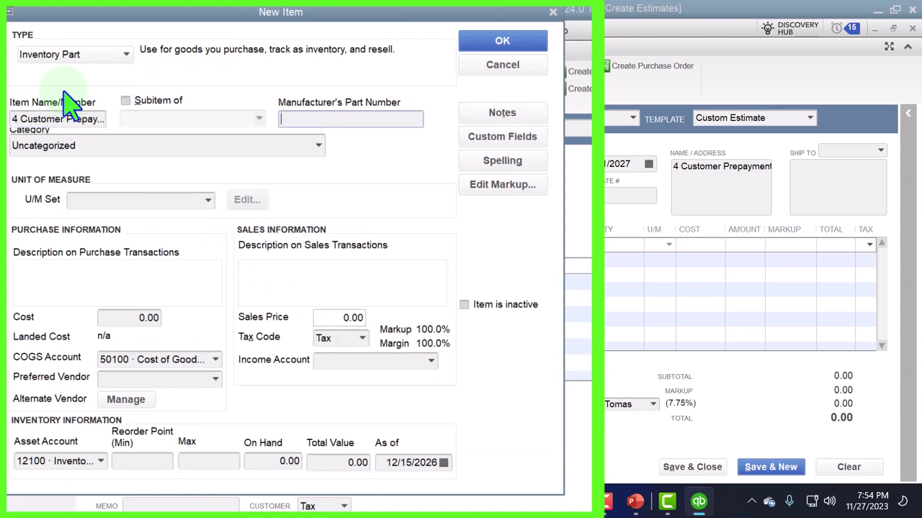
pyautogui.press('Tab')
pyautogui.press('Tab')
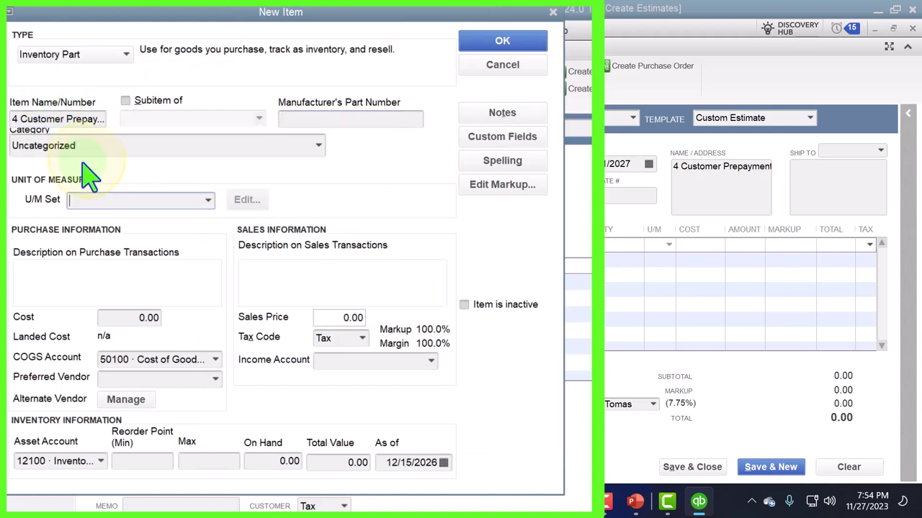
pyautogui.press('Tab')
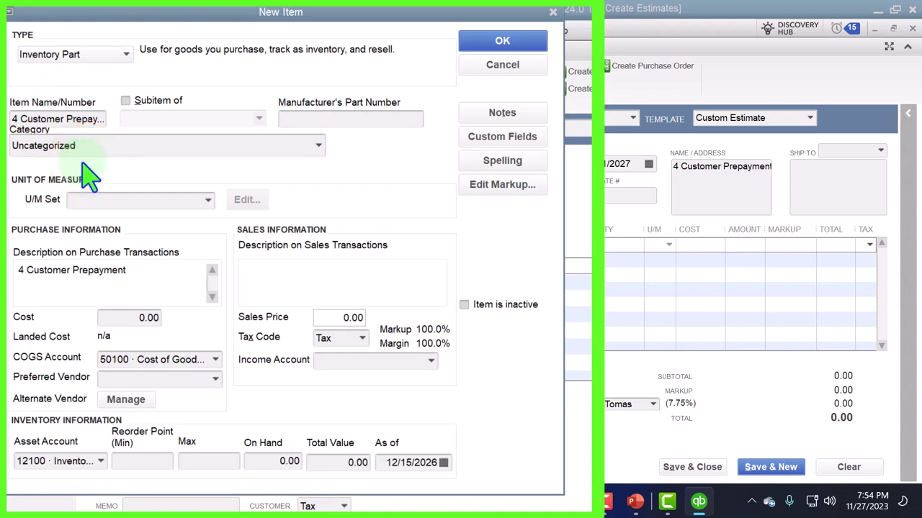
pyautogui.write('Iwe')
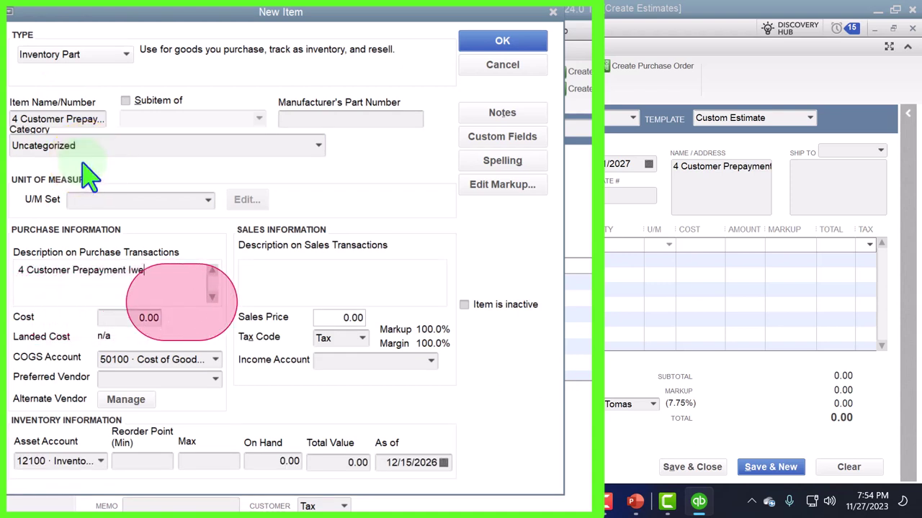
pyautogui.press('BackSpace')
pyautogui.press('BackSpace')
pyautogui.write('tem')
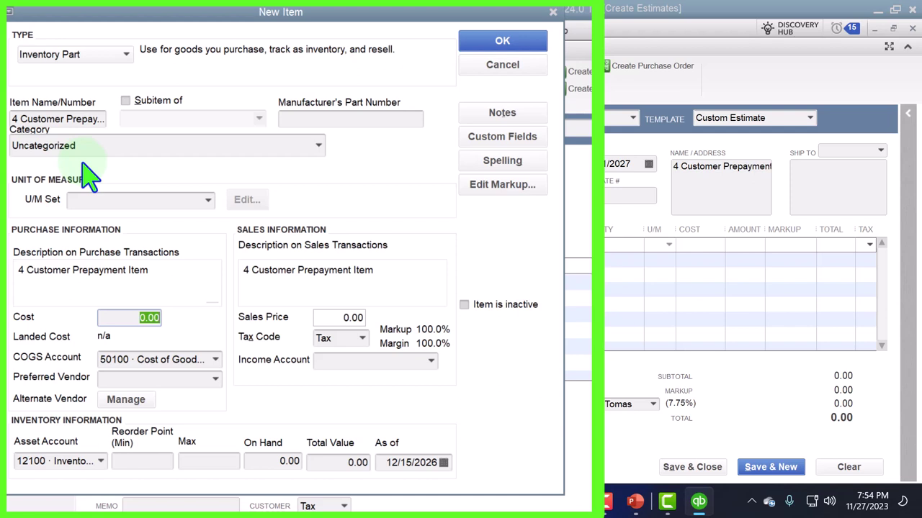
# Set the item's cost to 100 and its sales price to 175.
pyautogui.write('1')
pyautogui.press('Tab')
pyautogui.press('Tab')
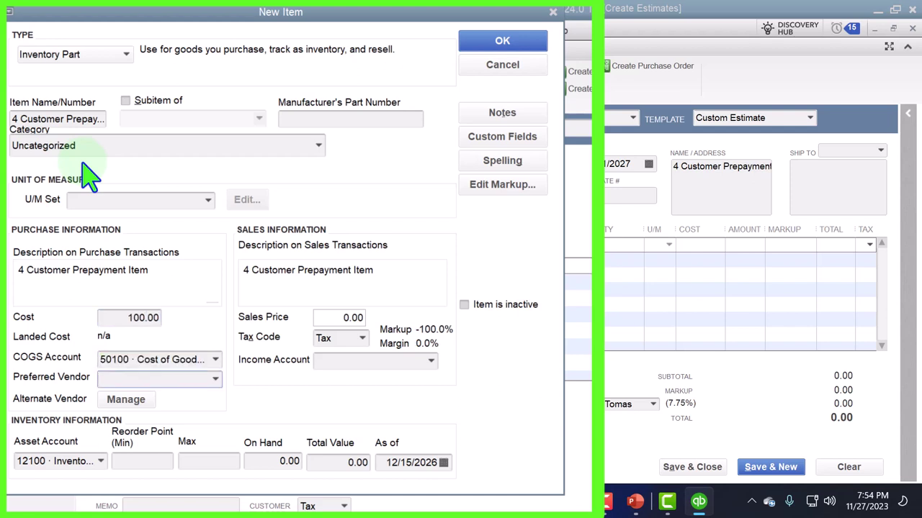
pyautogui.press('Tab')
pyautogui.press('Tab')
pyautogui.press('Tab')
pyautogui.write('1')
pyautogui.press('Tab')
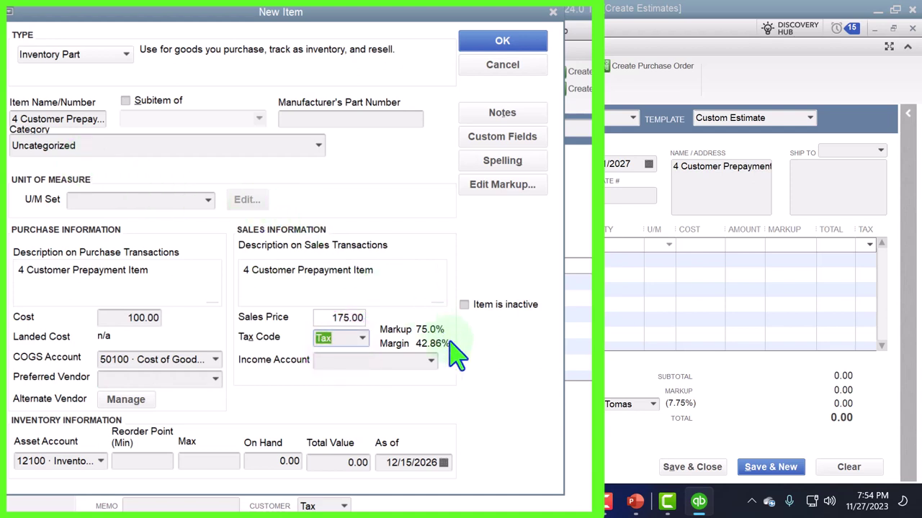
# Create the income account Customer Prepayment Income with number 4 and assign it to the item.
pyautogui.press('Tab')
pyautogui.hotkey('ctrl', 'v')
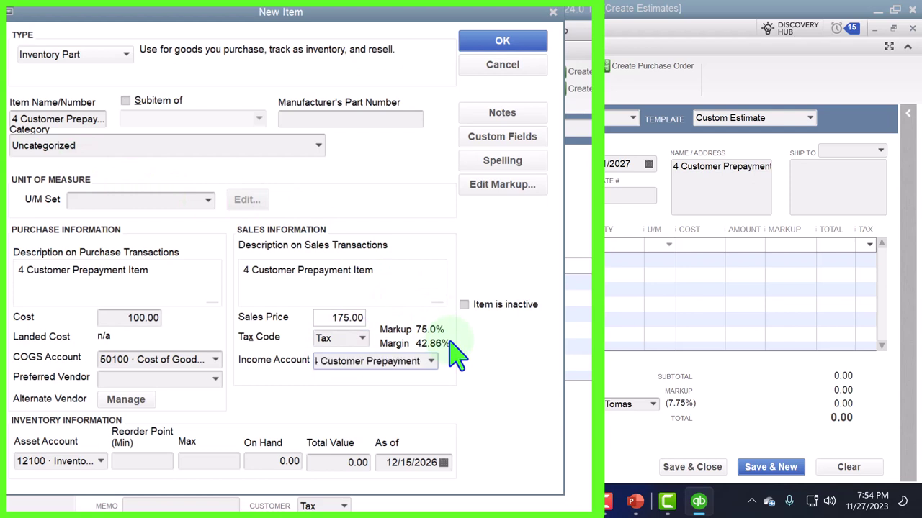
pyautogui.press('Tab')
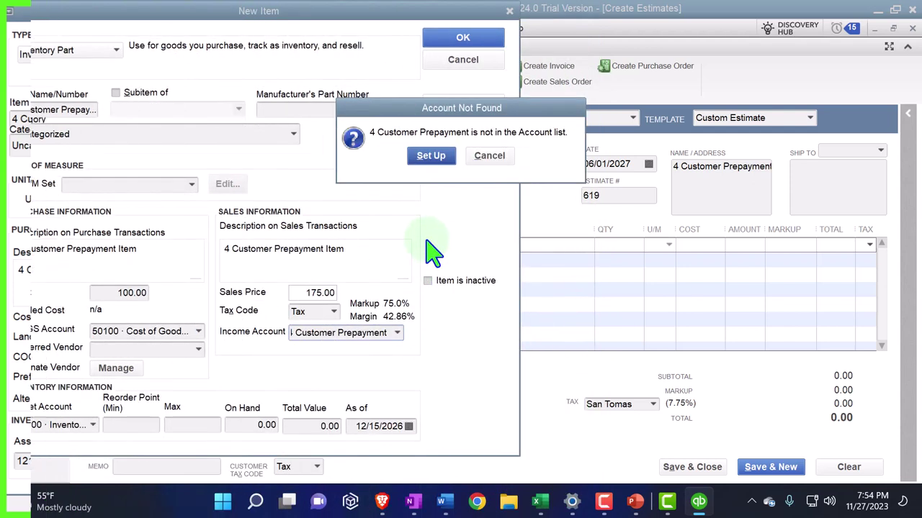
pyautogui.click(474, 162)
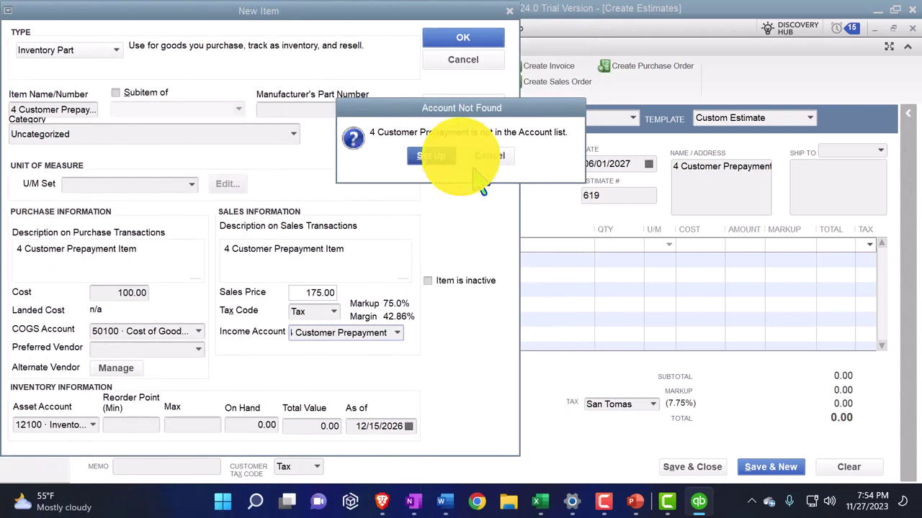
pyautogui.click(434, 157)
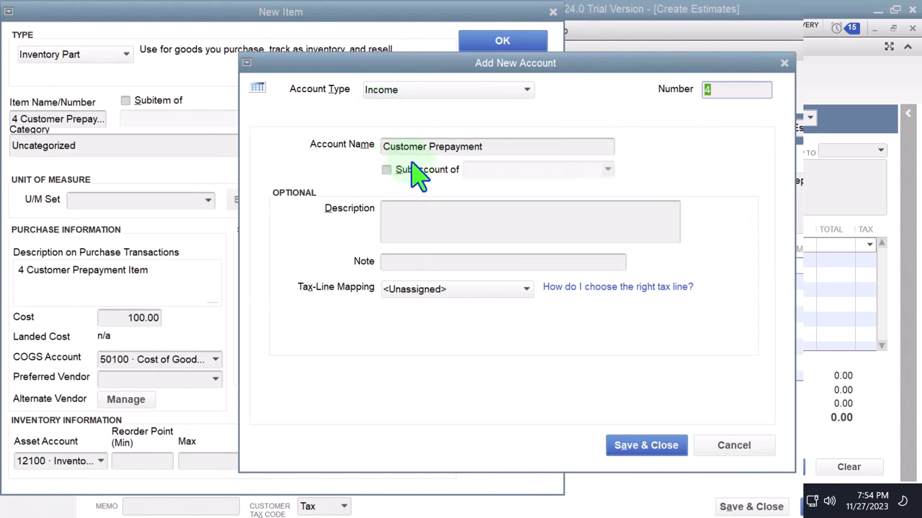
pyautogui.click(516, 147)
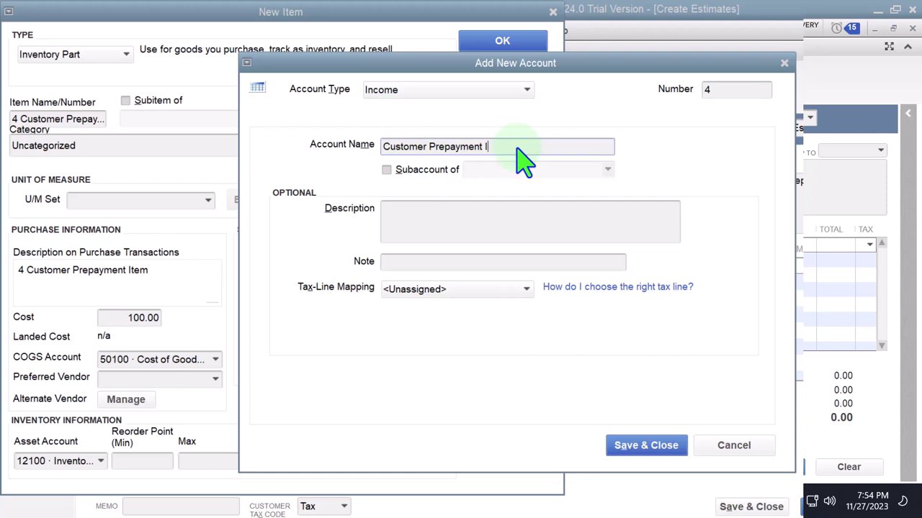
pyautogui.press('Tab')
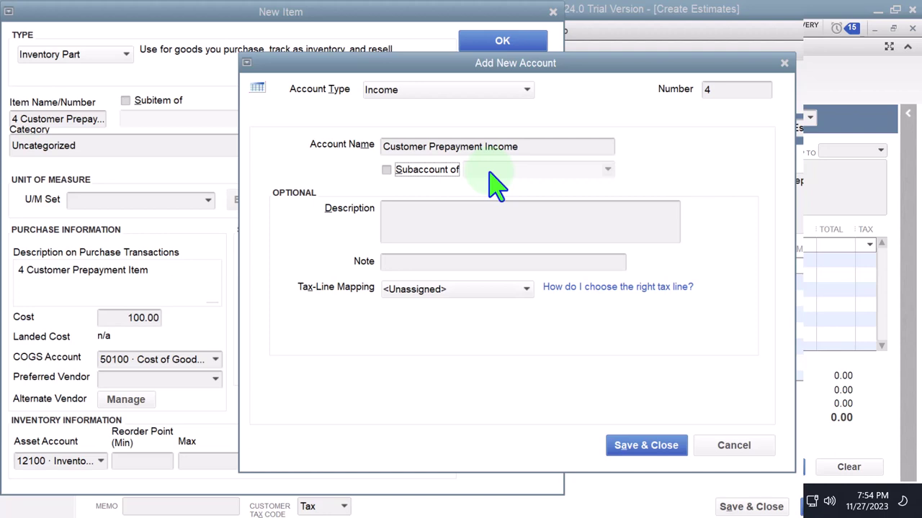
pyautogui.click(655, 447)
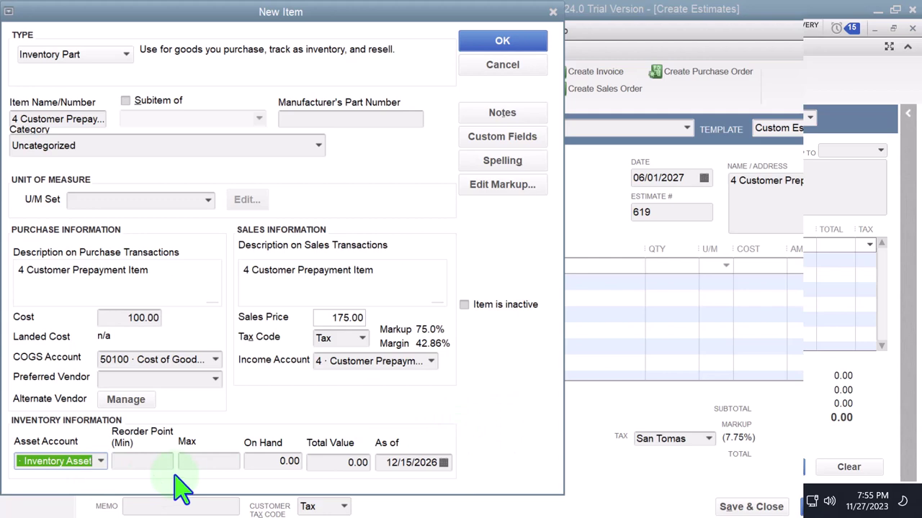
# Save the new item to the estimate line and go to the line's total to review the markup and tax.
pyautogui.click(497, 41)
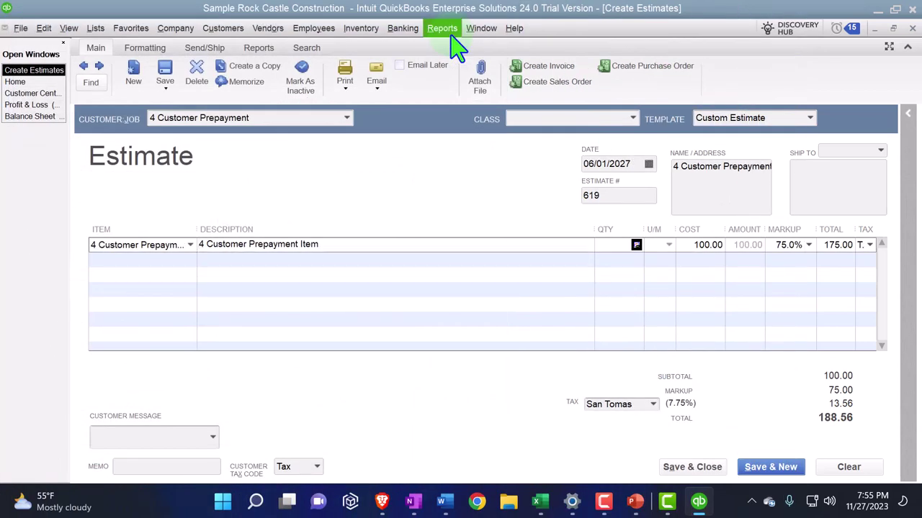
pyautogui.press('Tab')
pyautogui.press('Tab')
pyautogui.press('Tab')
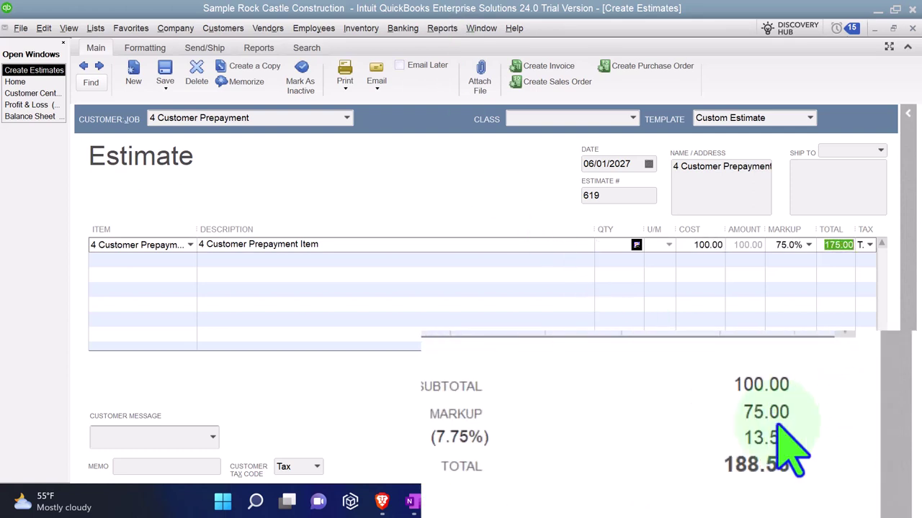
pyautogui.click(839, 245)
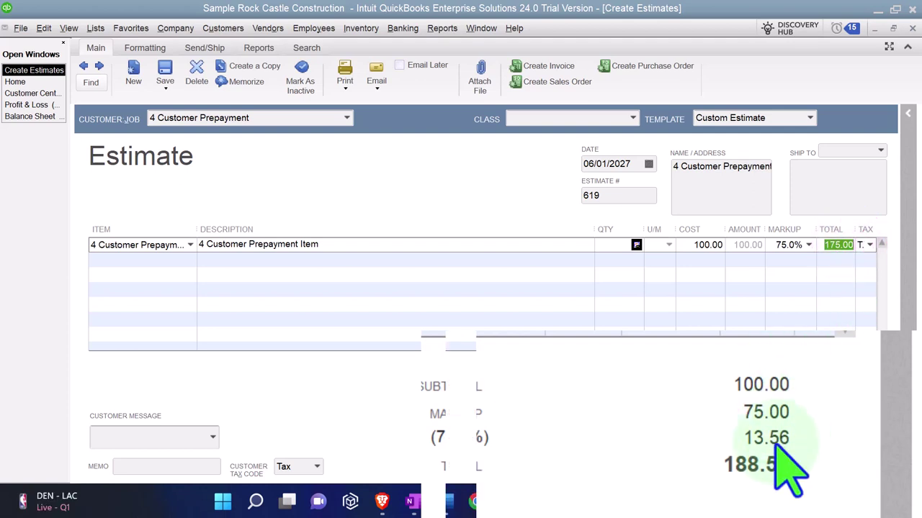
# Switch to the Excel workbook and copy the Estimate / No financial transaction entry from sheet 1155 into row 3 of sheet 1160.
pyautogui.click(540, 502)
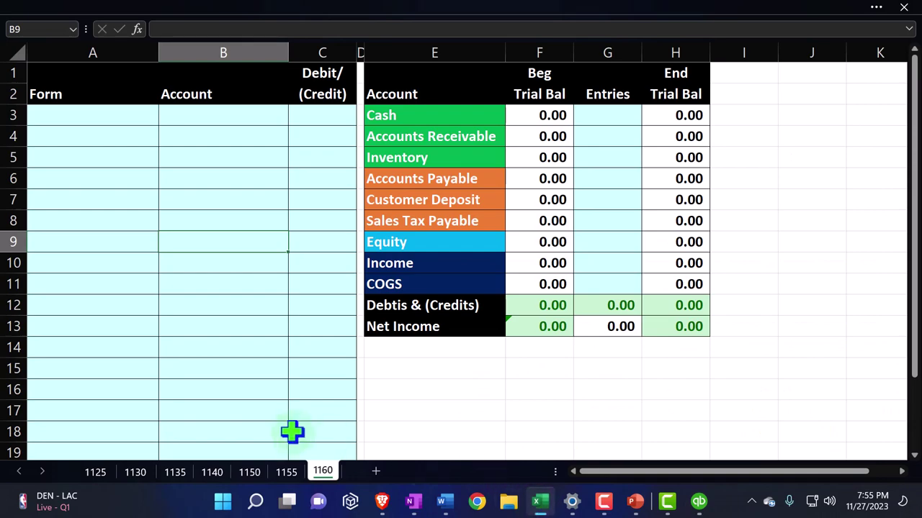
pyautogui.click(286, 473)
pyautogui.click(99, 102)
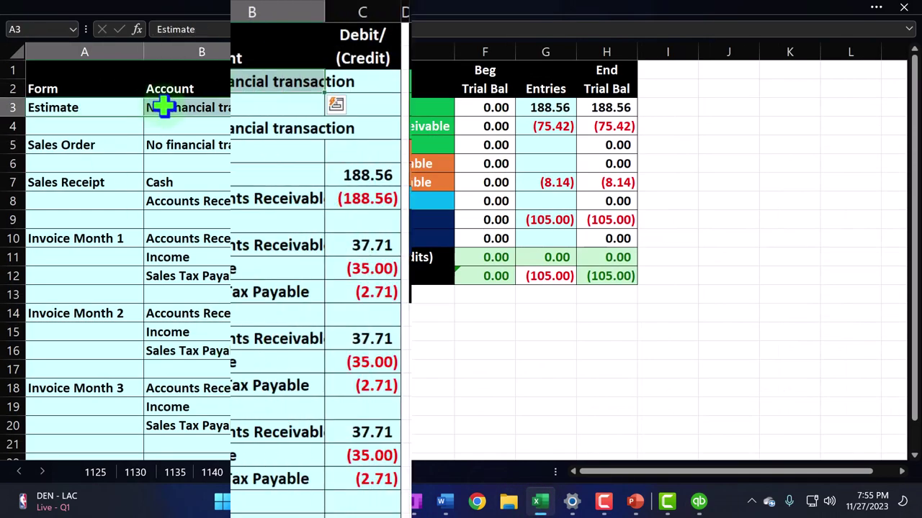
pyautogui.hotkey('ctrl', 'pagedown')
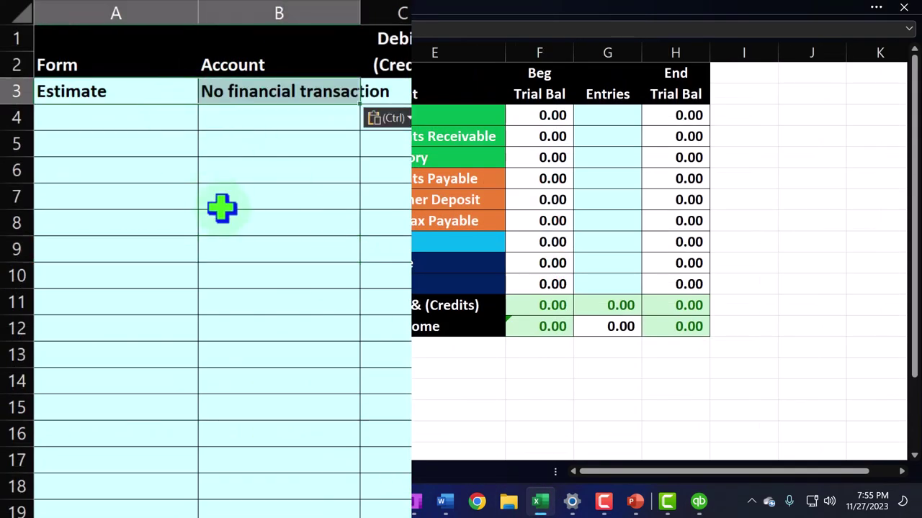
# Switch back to QuickBooks, save and close the estimate, and check it among the customer's transactions in the Customer Center.
pyautogui.click(542, 504)
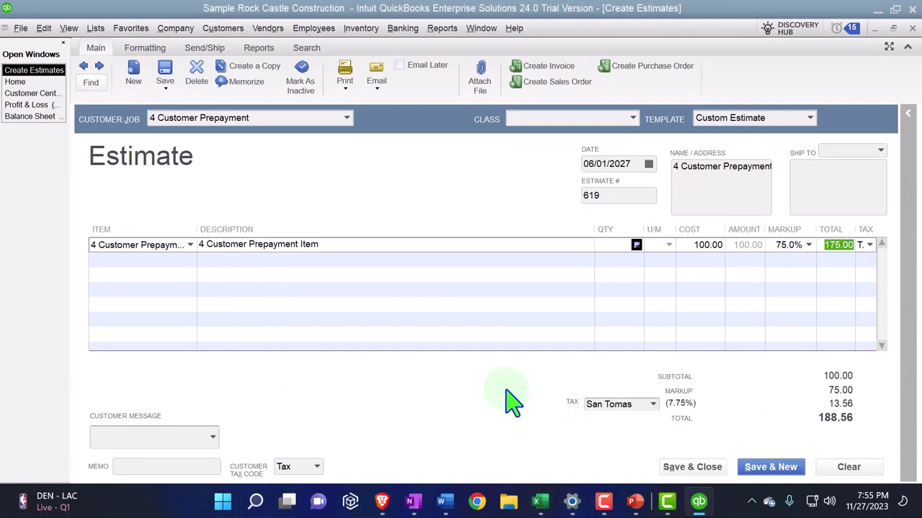
pyautogui.click(697, 467)
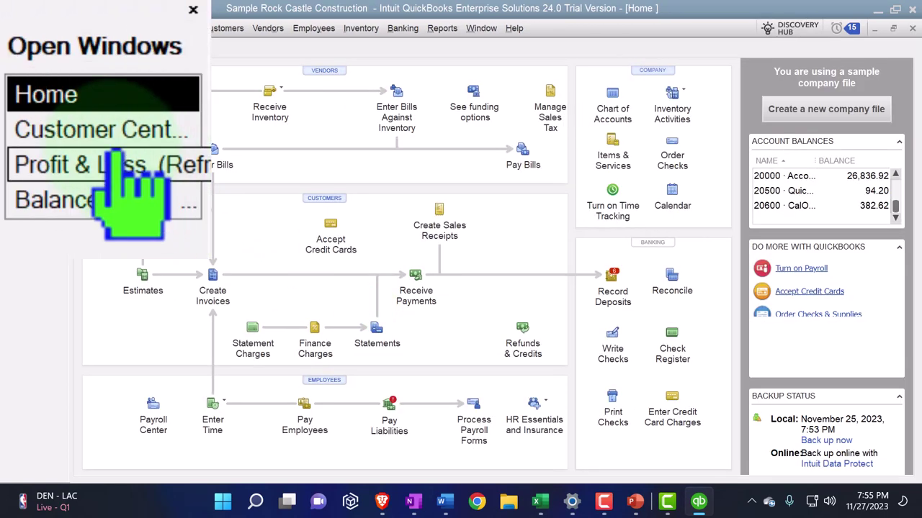
pyautogui.click(32, 81)
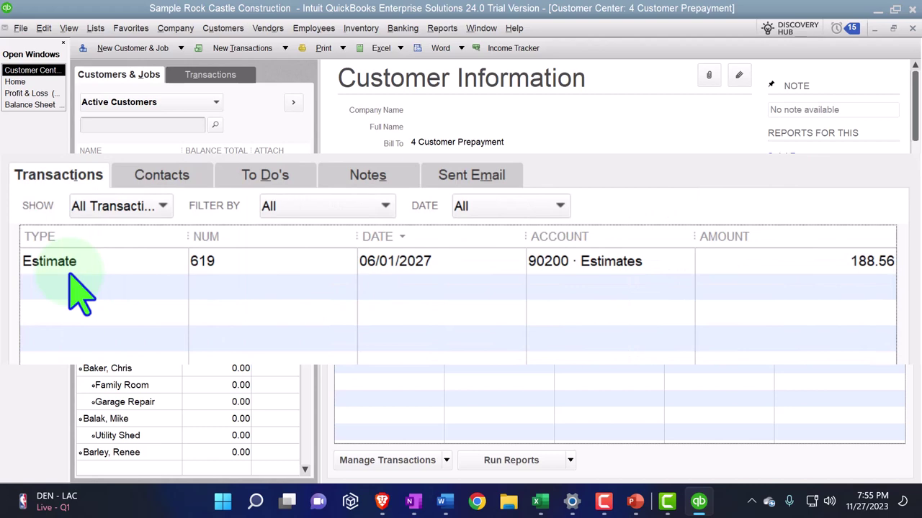
pyautogui.click(16, 82)
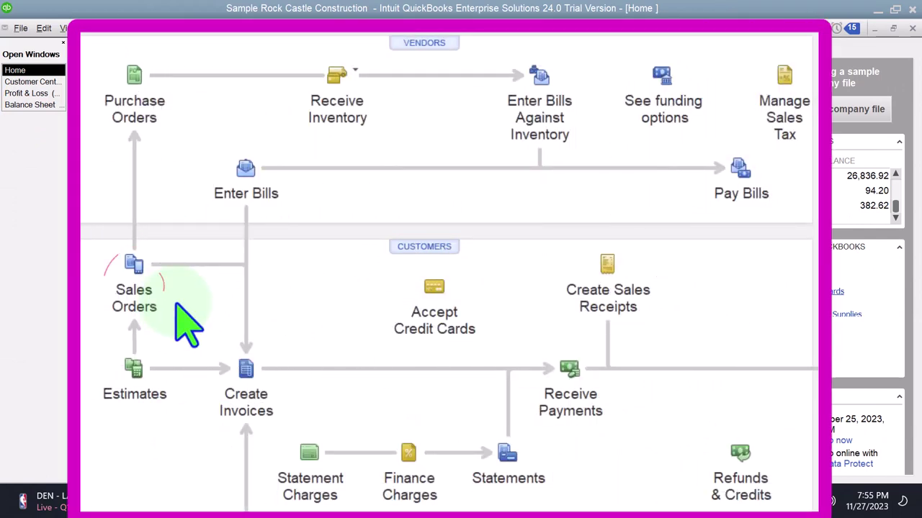
pyautogui.click(144, 292)
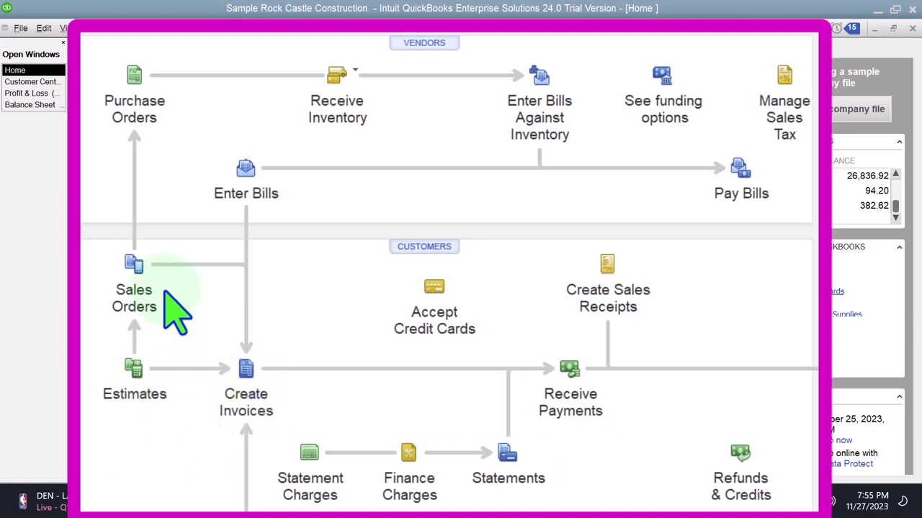
pyautogui.click(132, 271)
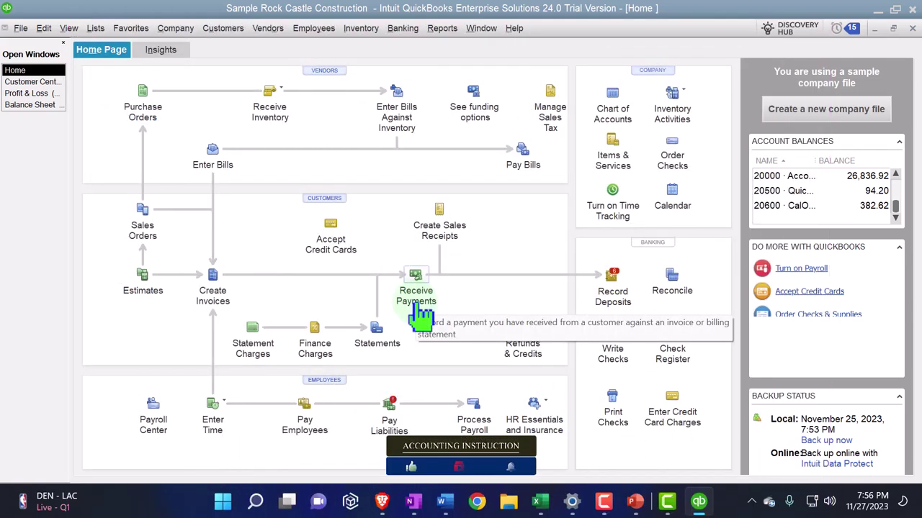
# Open the 06/01/2027 estimate from the Customer Center and create a sales order from it, accepting the quantity warnings.
pyautogui.click(32, 82)
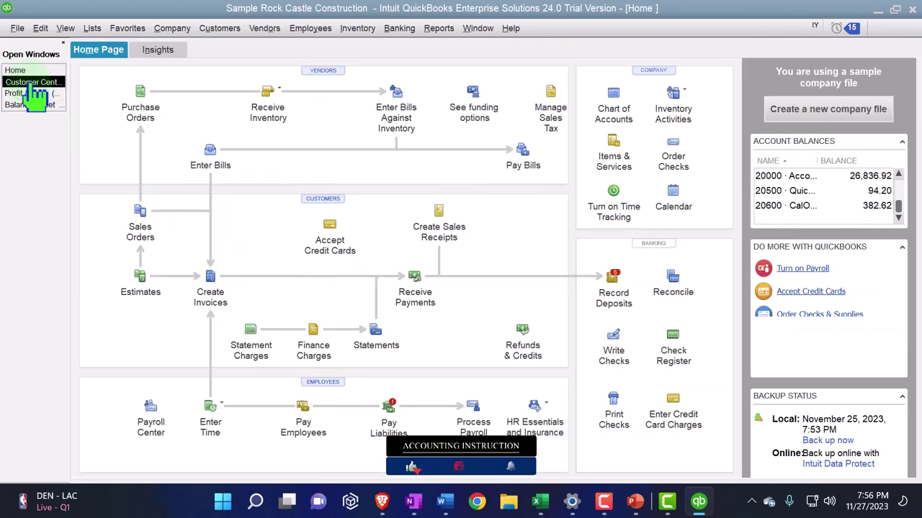
pyautogui.click(393, 251)
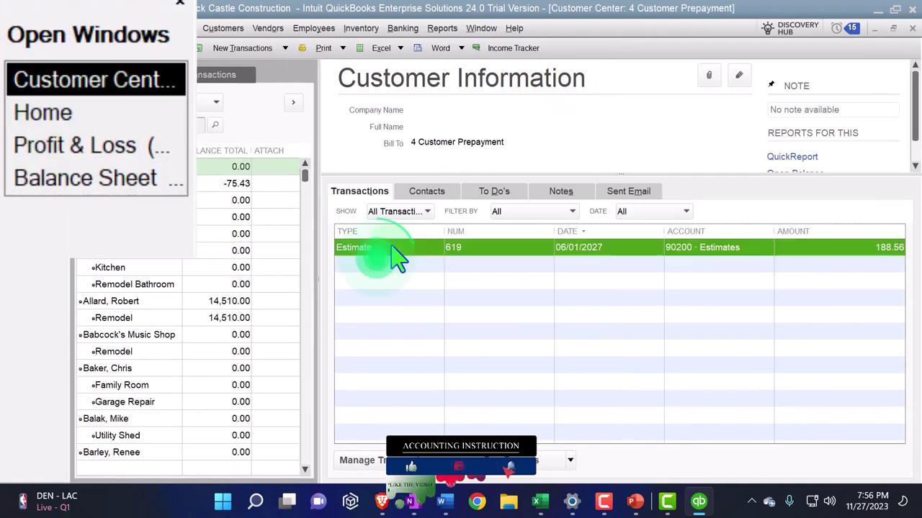
pyautogui.doubleClick(392, 248)
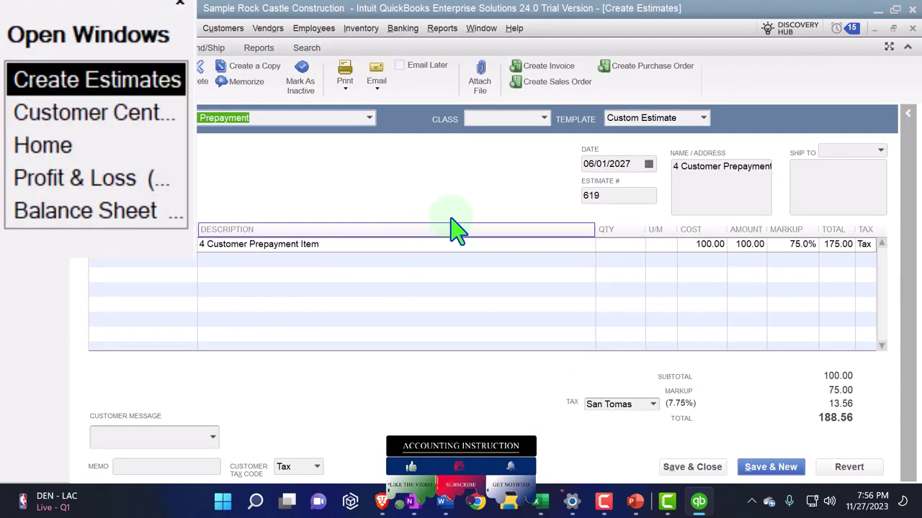
pyautogui.click(554, 81)
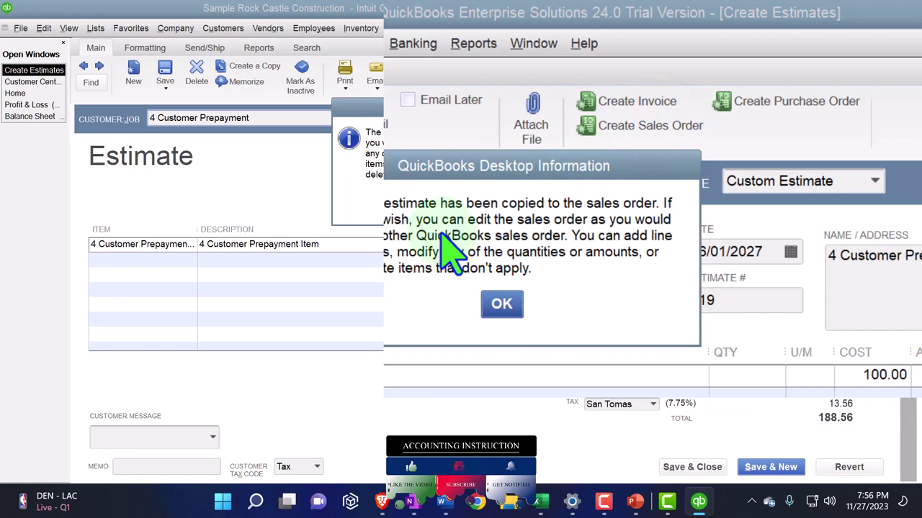
pyautogui.click(462, 209)
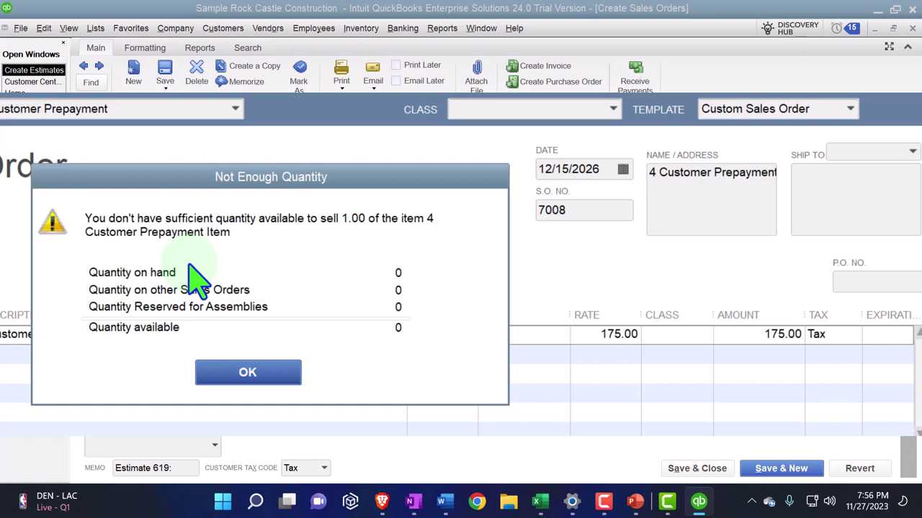
pyautogui.click(249, 373)
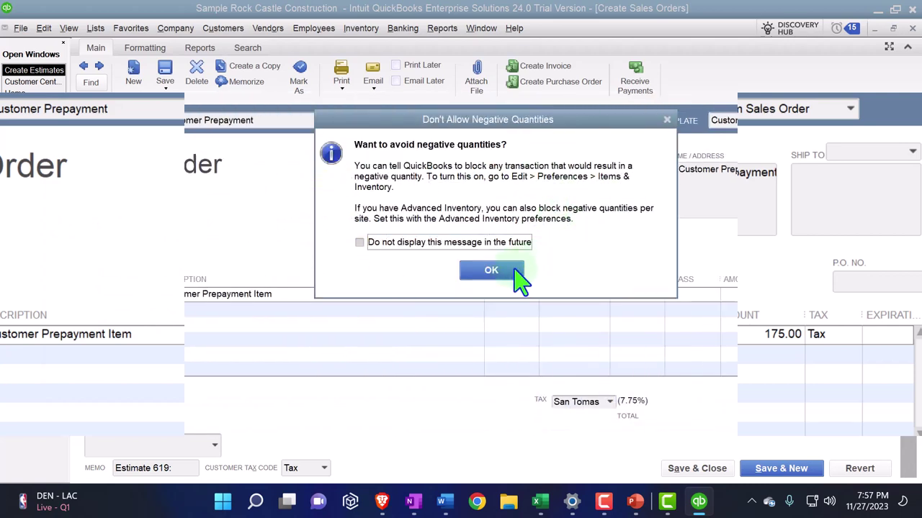
pyautogui.click(504, 271)
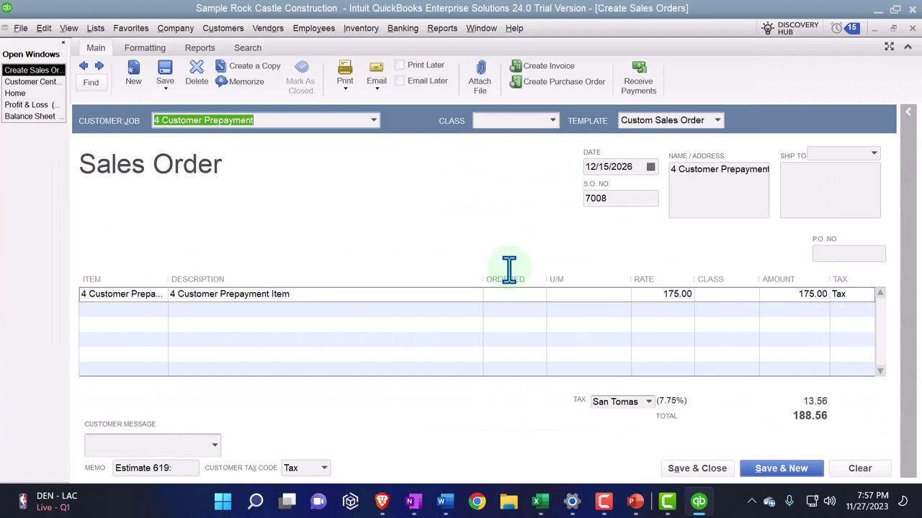
# Set the sales order's date to 06/02/2027 and move on to the description of its item line.
pyautogui.press('Tab')
pyautogui.press('Tab')
pyautogui.press('Tab')
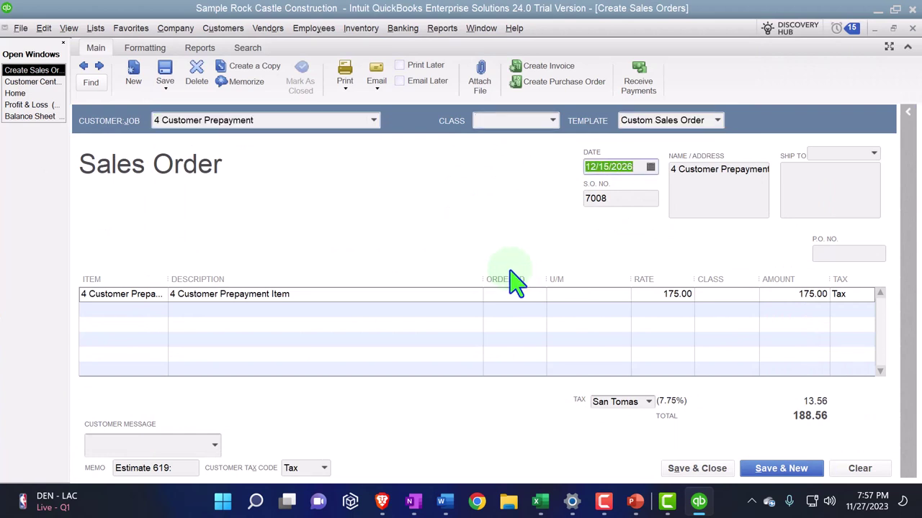
pyautogui.write('060127')
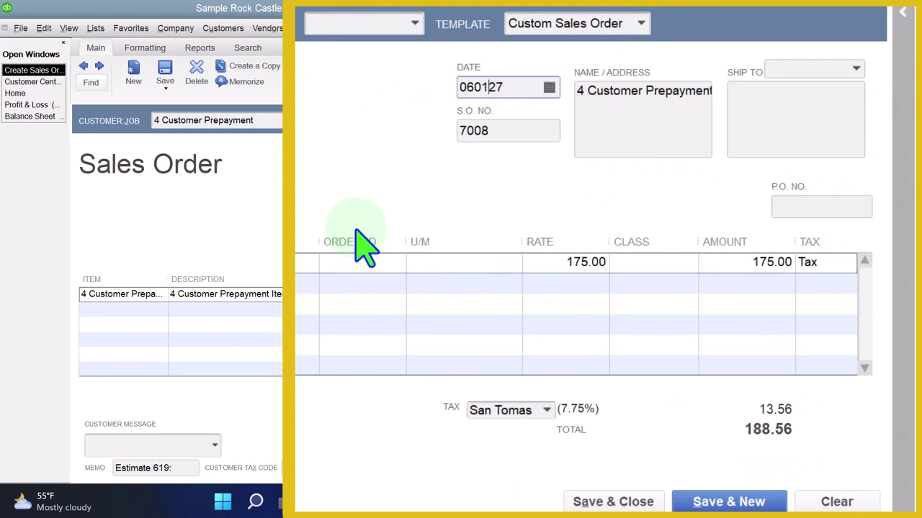
pyautogui.press('BackSpace')
pyautogui.write('2')
pyautogui.press('Tab')
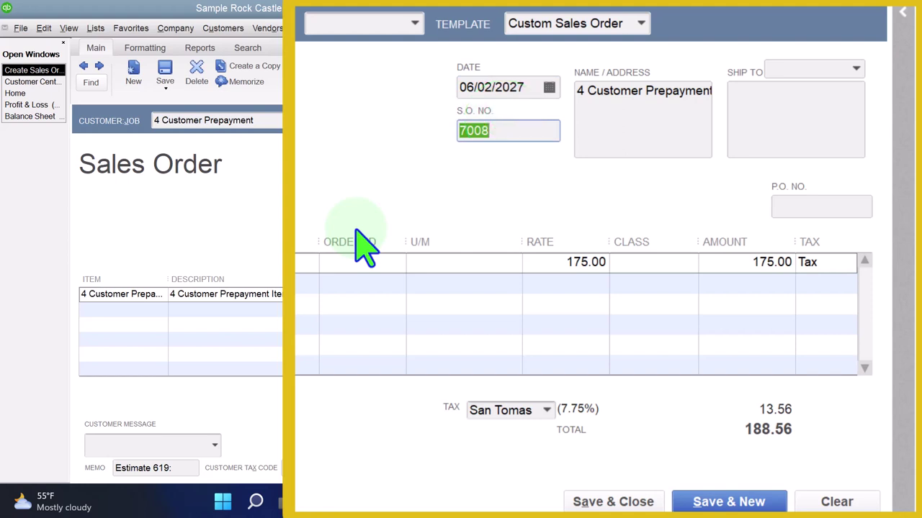
pyautogui.press('Tab')
pyautogui.press('Tab')
pyautogui.press('Tab')
pyautogui.press('Tab')
pyautogui.press('Tab')
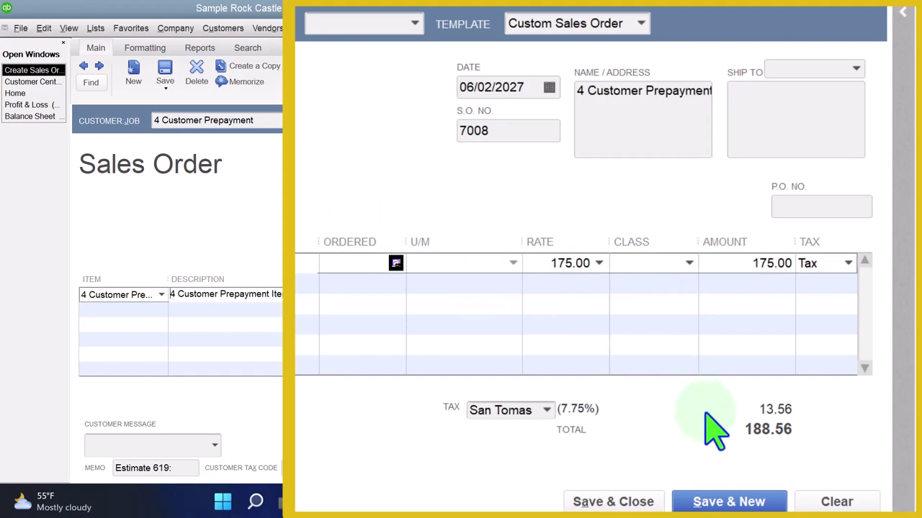
pyautogui.click(734, 437)
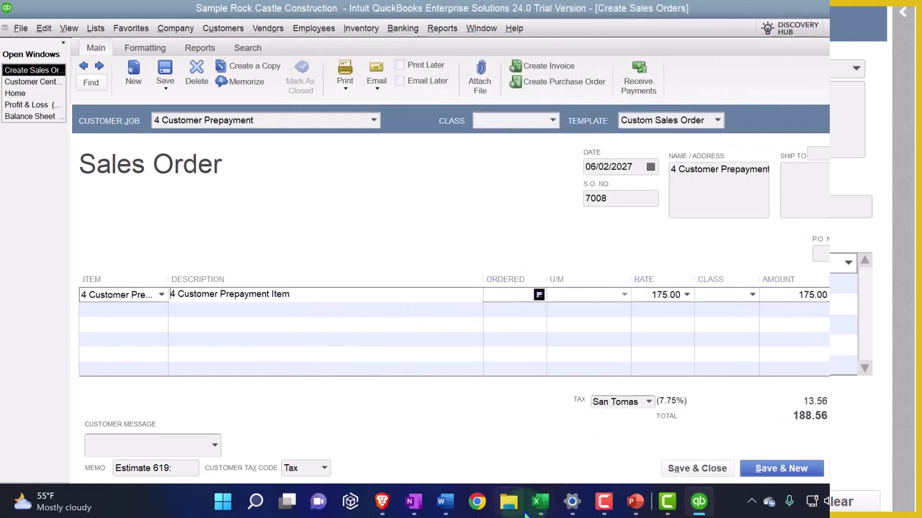
# Switch to the Excel workbook and copy the Sales Order / No financial transaction entry from sheet 1155 into row 5 of sheet 1160.
pyautogui.click(539, 502)
pyautogui.click(287, 470)
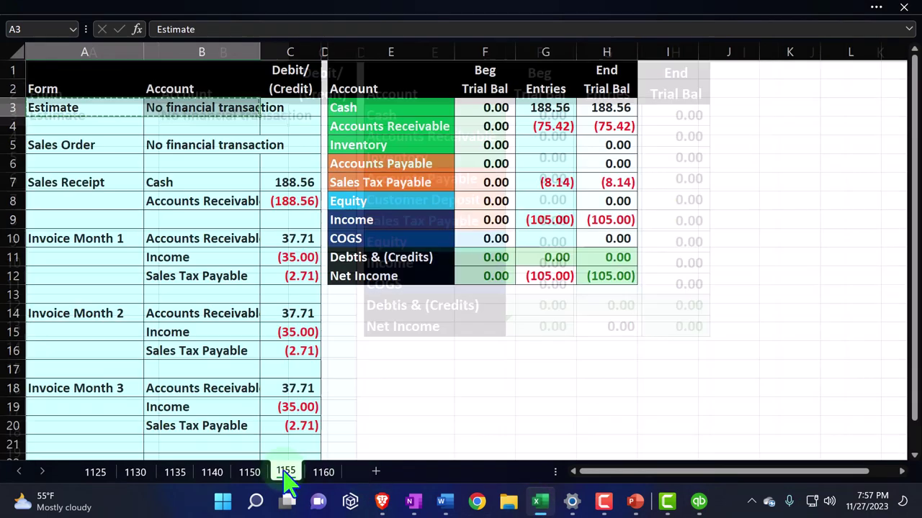
pyautogui.click(114, 146)
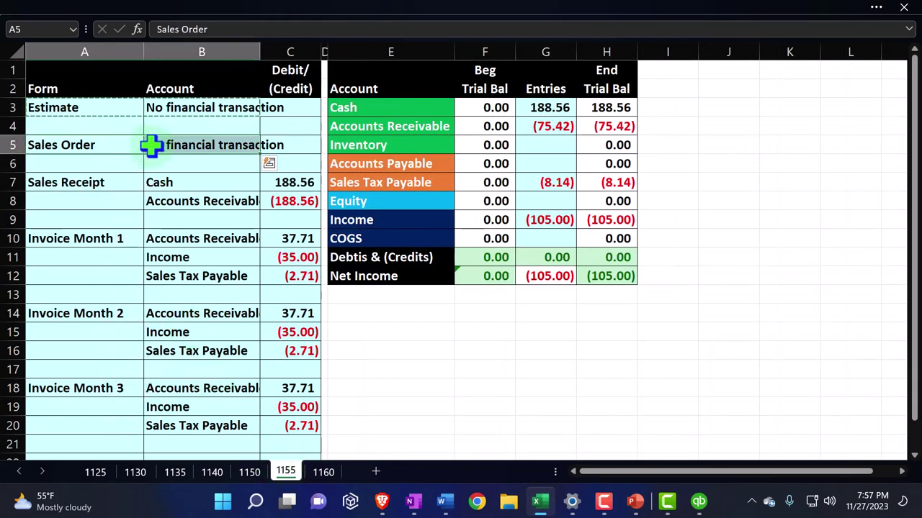
pyautogui.click(323, 472)
pyautogui.click(129, 158)
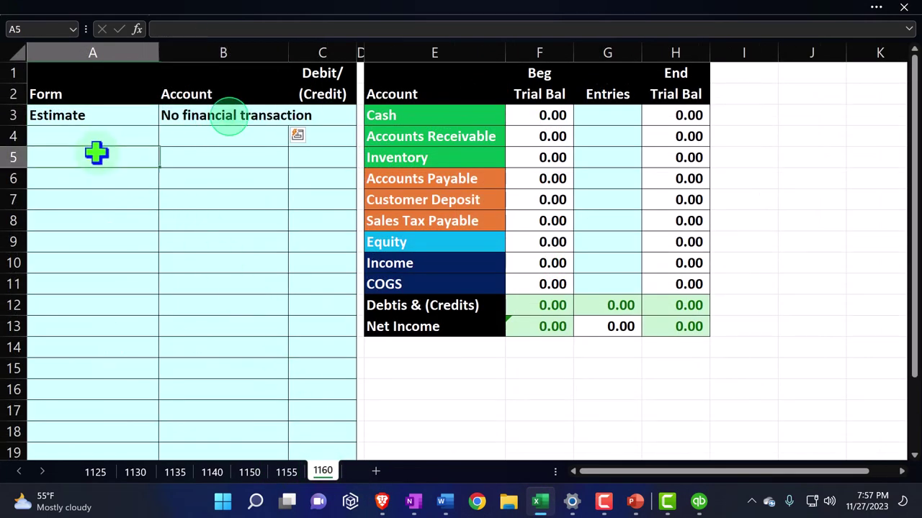
pyautogui.hotkey('ctrl', 'v')
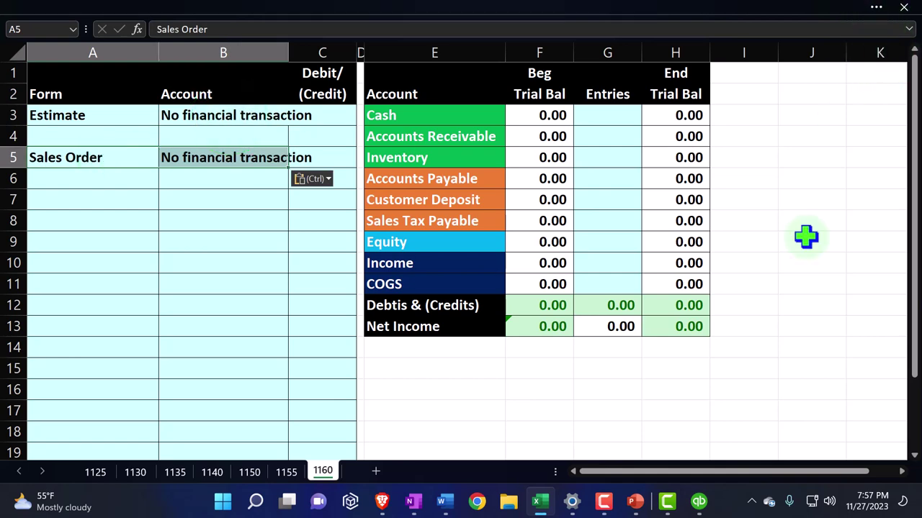
# Switch back to QuickBooks, save and close the sales order, and reopen it from the customer's transactions.
pyautogui.click(540, 502)
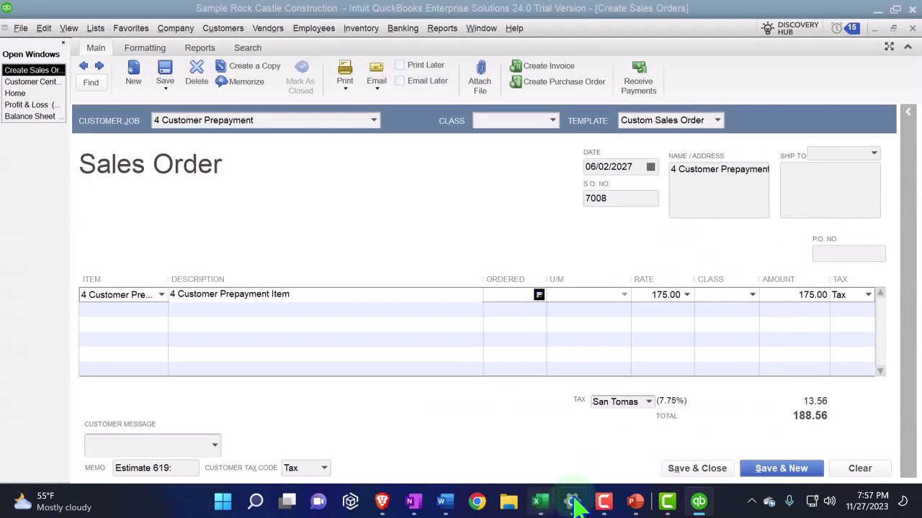
pyautogui.click(684, 470)
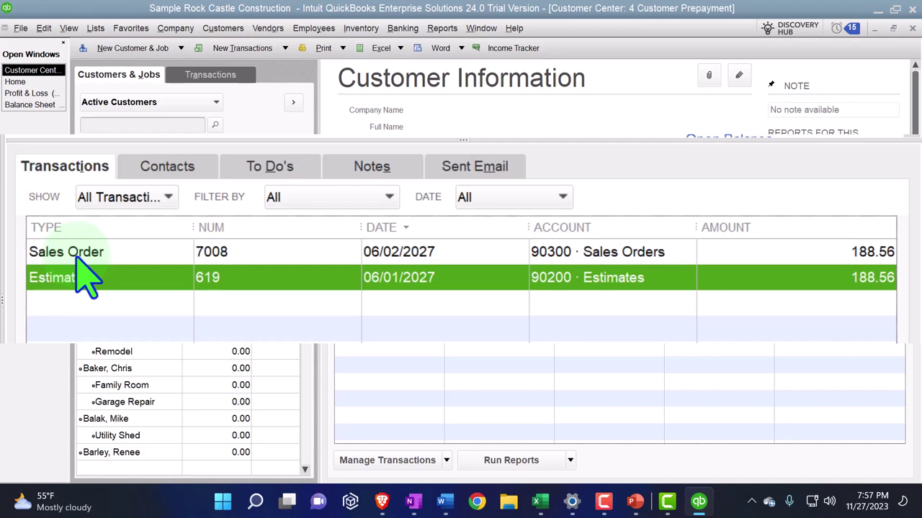
pyautogui.doubleClick(76, 251)
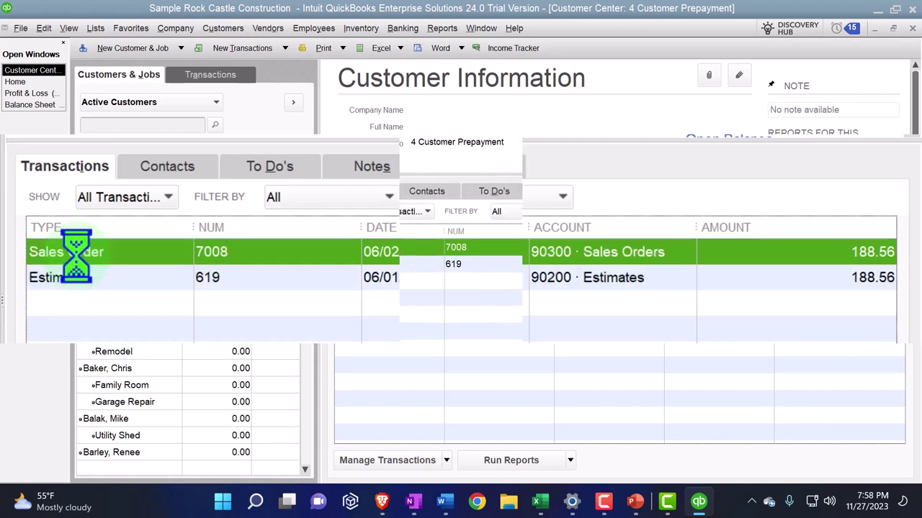
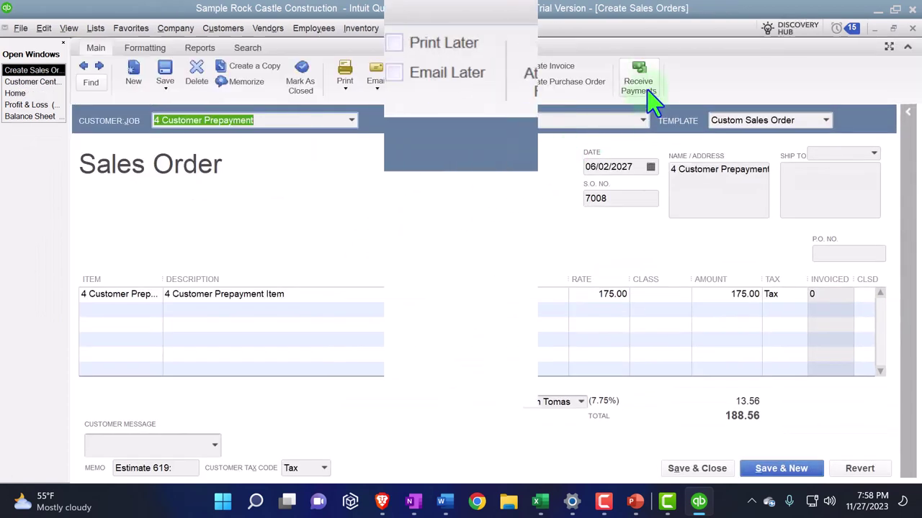
pyautogui.click(647, 92)
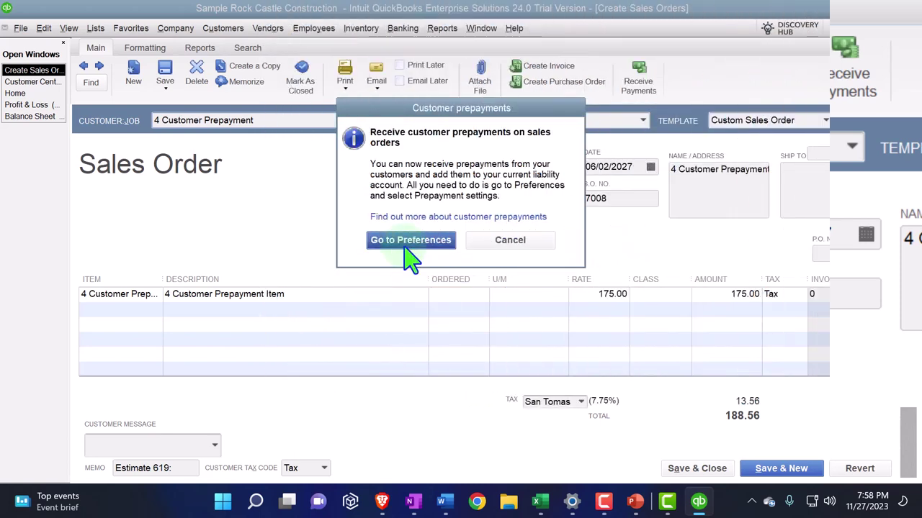
pyautogui.click(403, 246)
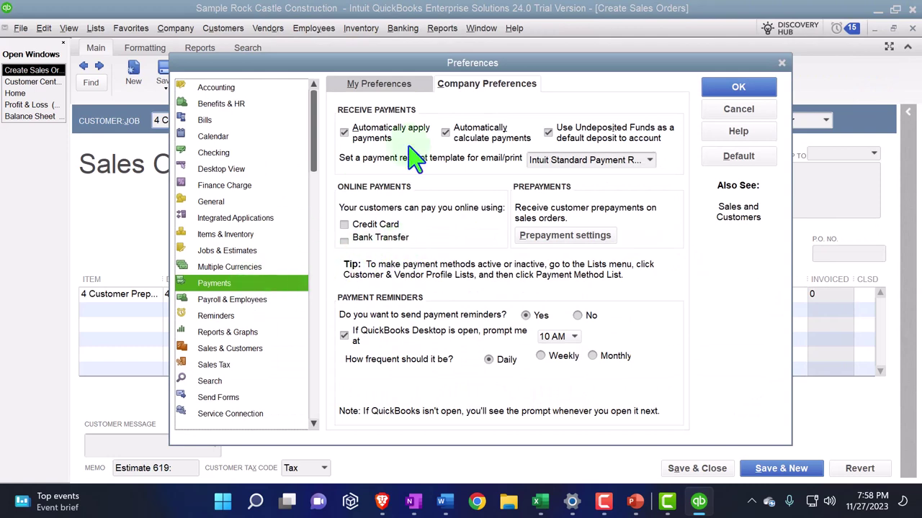
pyautogui.click(782, 62)
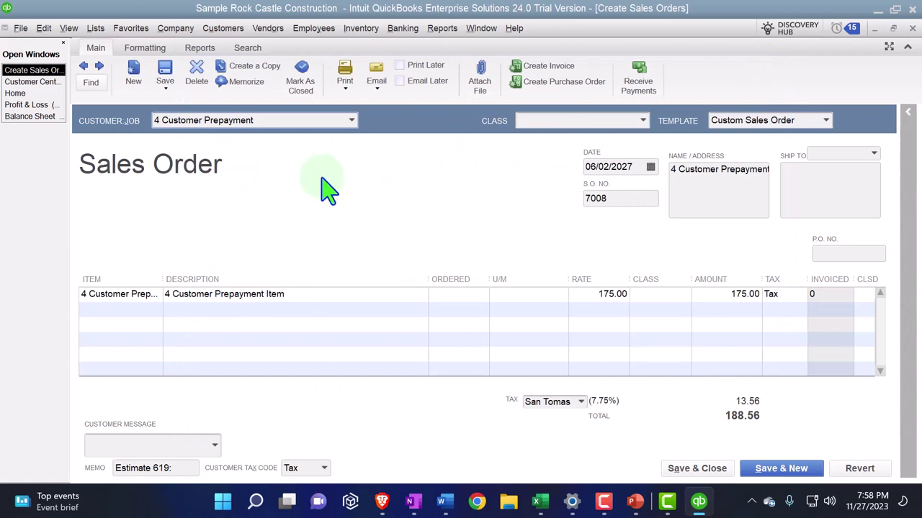
# Open the company's payment preferences and turn on customer prepayments in the prepayment settings.
pyautogui.click(44, 28)
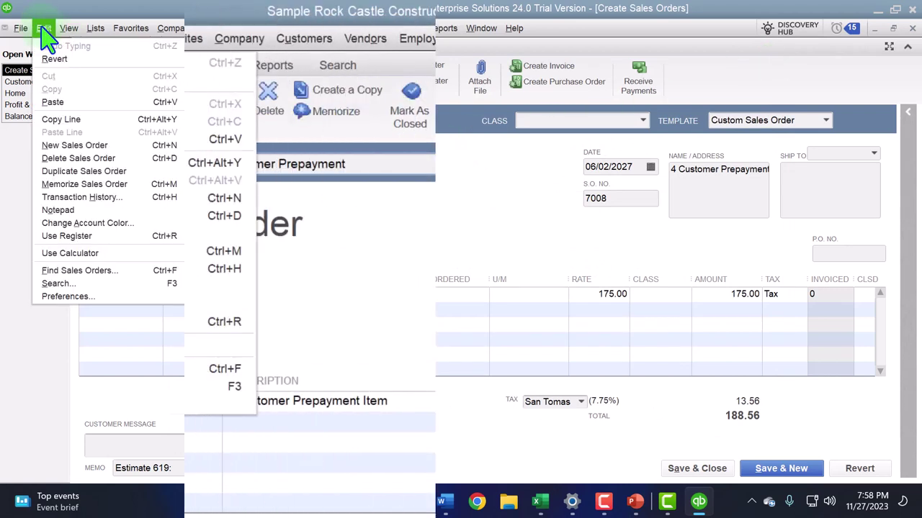
pyautogui.click(68, 296)
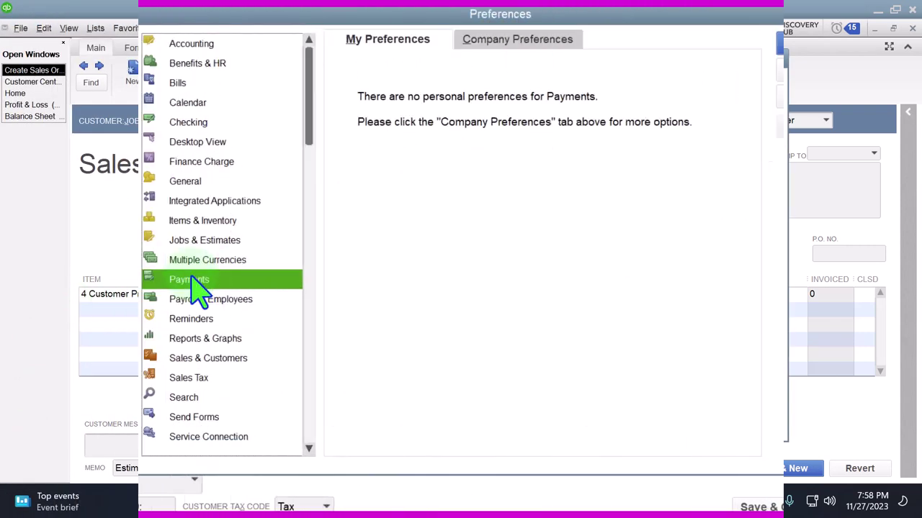
pyautogui.click(536, 58)
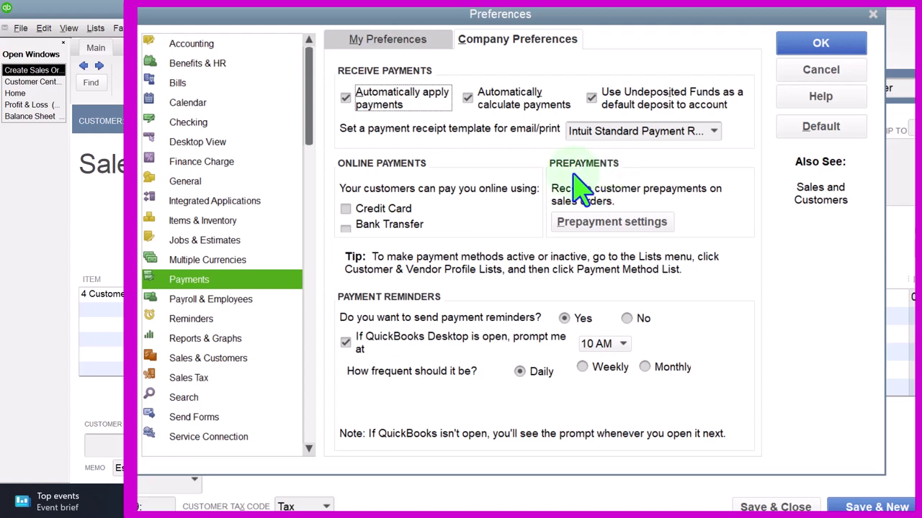
pyautogui.click(598, 223)
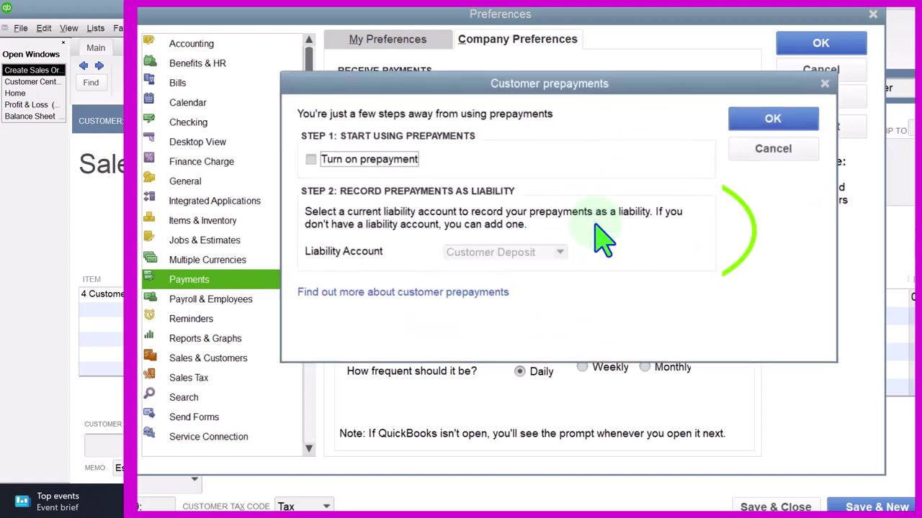
pyautogui.click(310, 159)
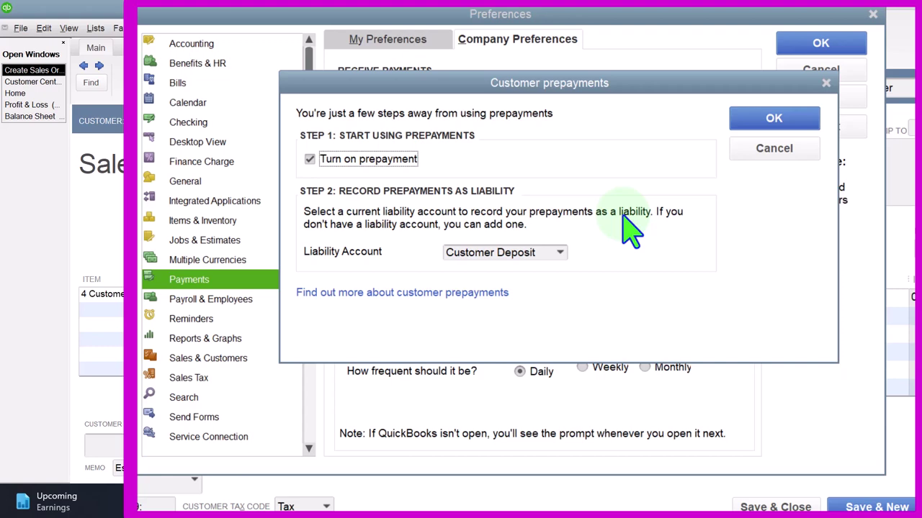
# Create a new Other Current Liability account named "Customer Deposit." and use it as the liability account for prepayments.
pyautogui.click(561, 252)
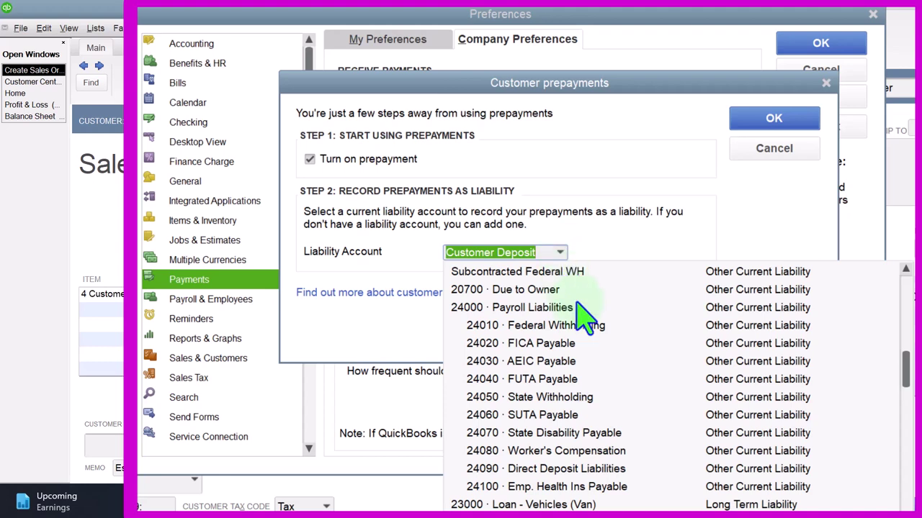
pyautogui.scroll(-2, 586, 312)
pyautogui.scroll(2, 580, 313)
pyautogui.click(511, 273)
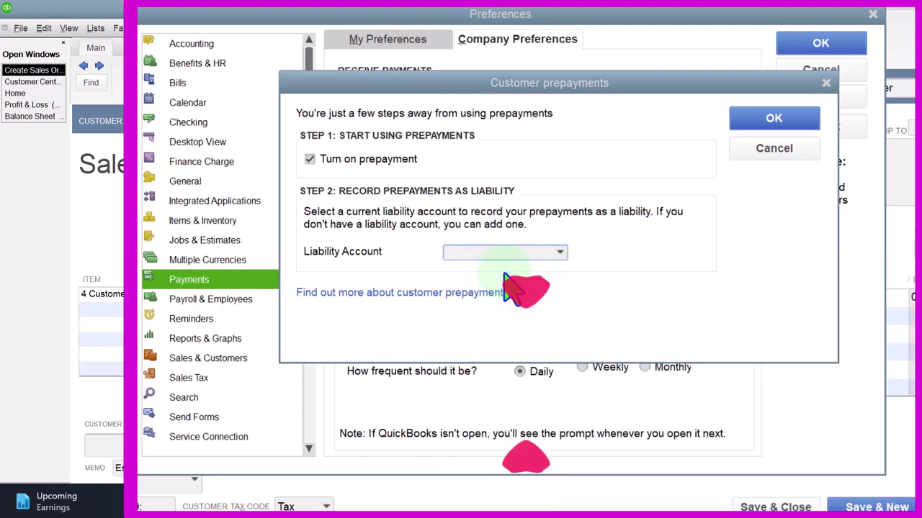
pyautogui.click(431, 101)
pyautogui.write('Customer De')
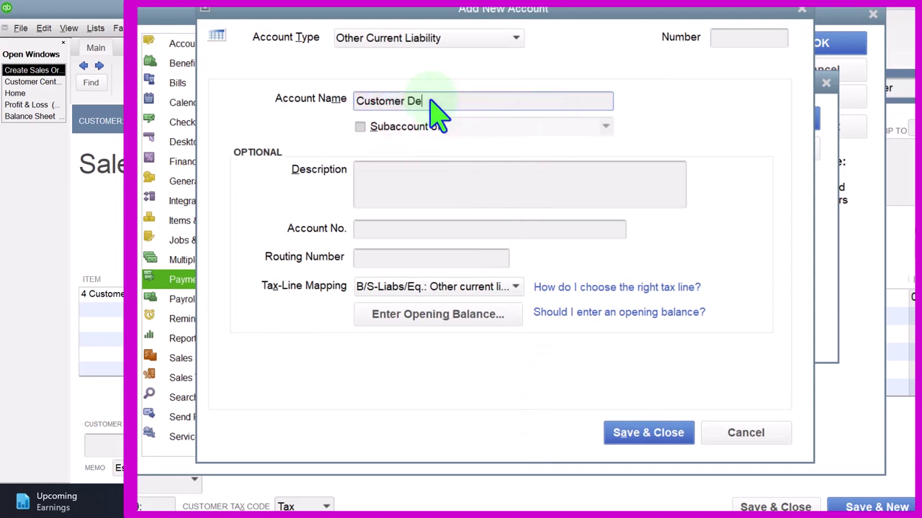
pyautogui.write('posit')
pyautogui.press('Tab')
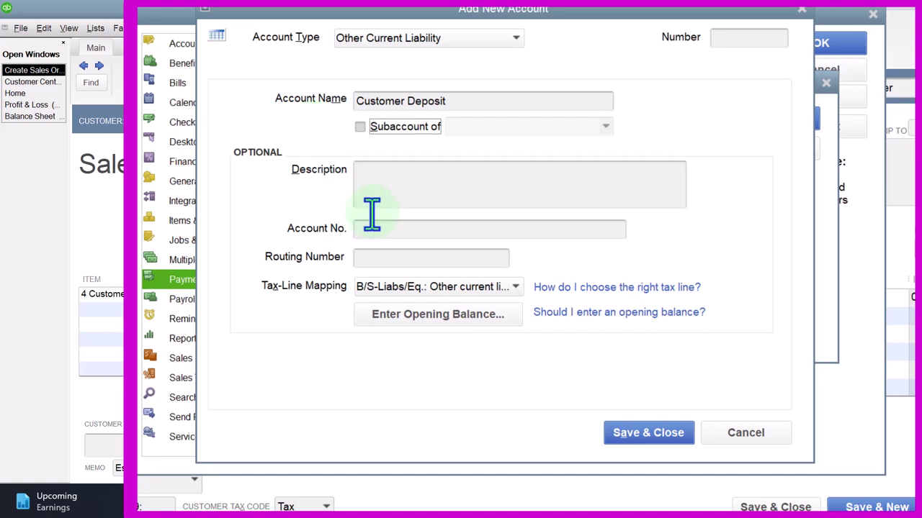
pyautogui.click(645, 439)
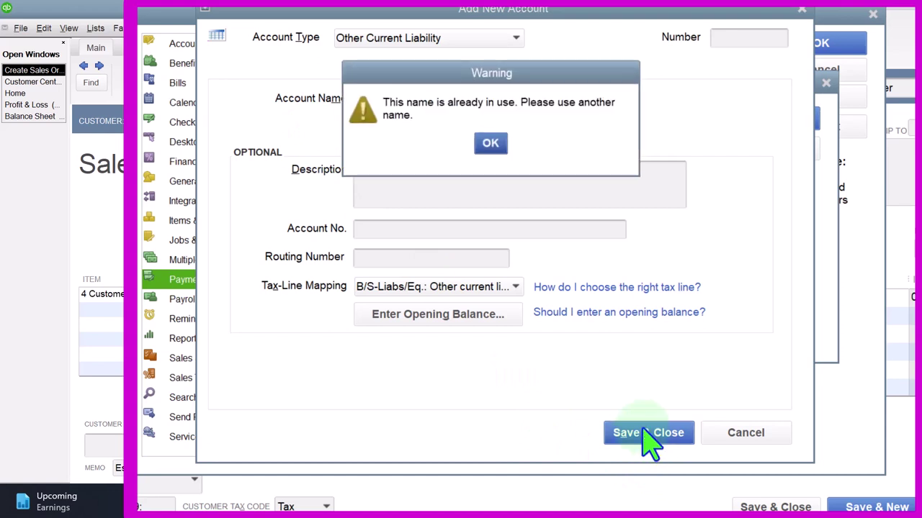
pyautogui.click(492, 142)
pyautogui.click(464, 100)
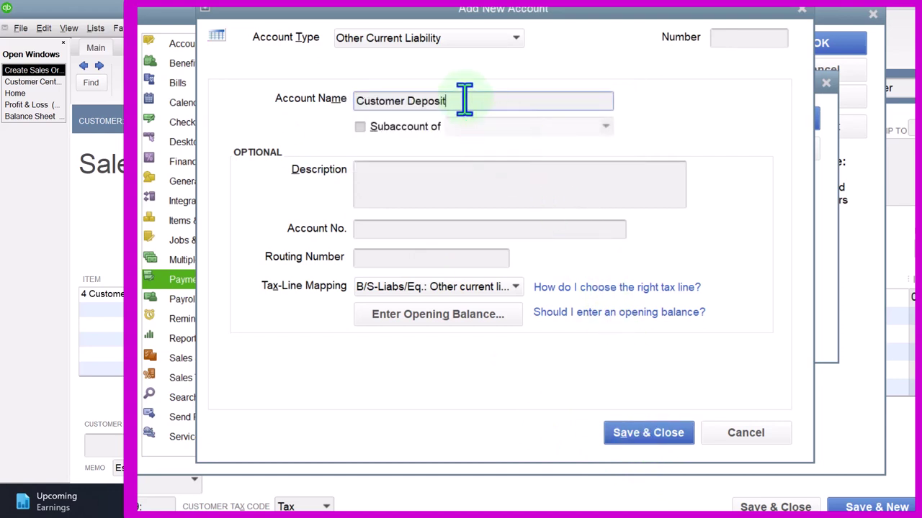
pyautogui.click(646, 434)
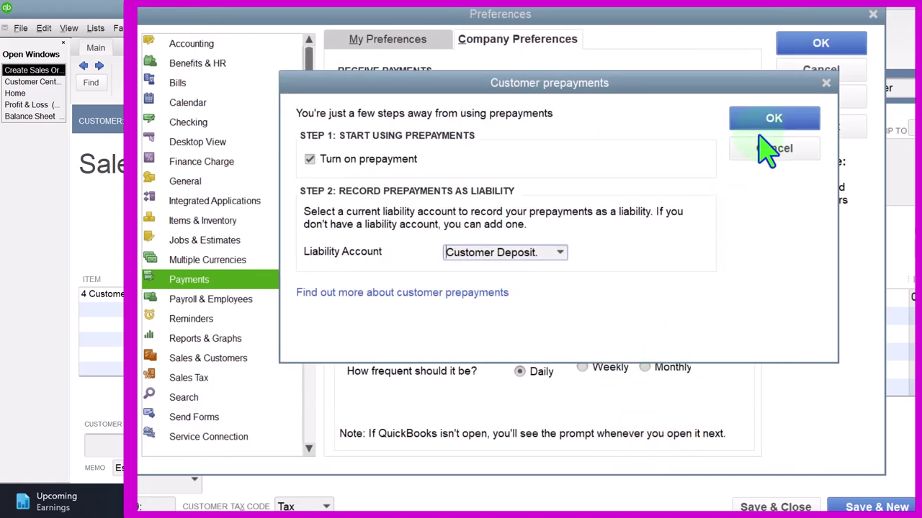
# Accept the customer prepayment settings and save the preferences, allowing all open windows to close.
pyautogui.click(766, 122)
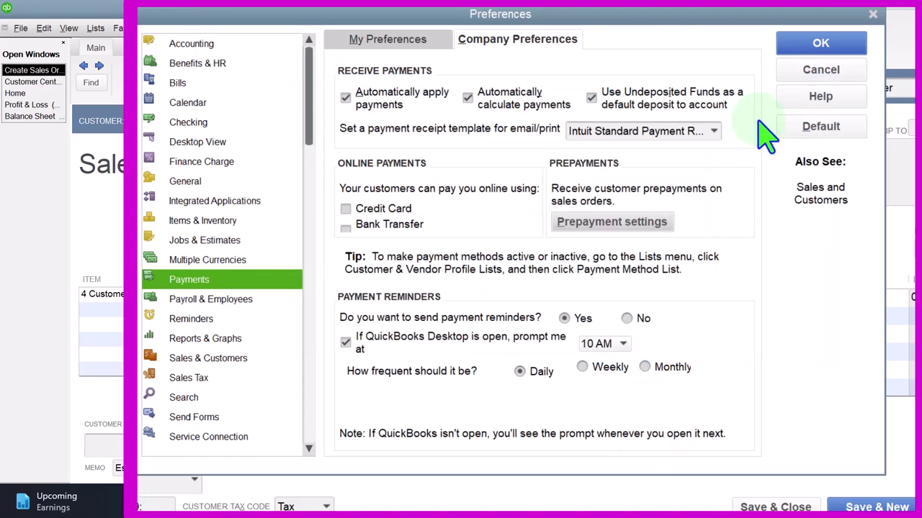
pyautogui.click(801, 45)
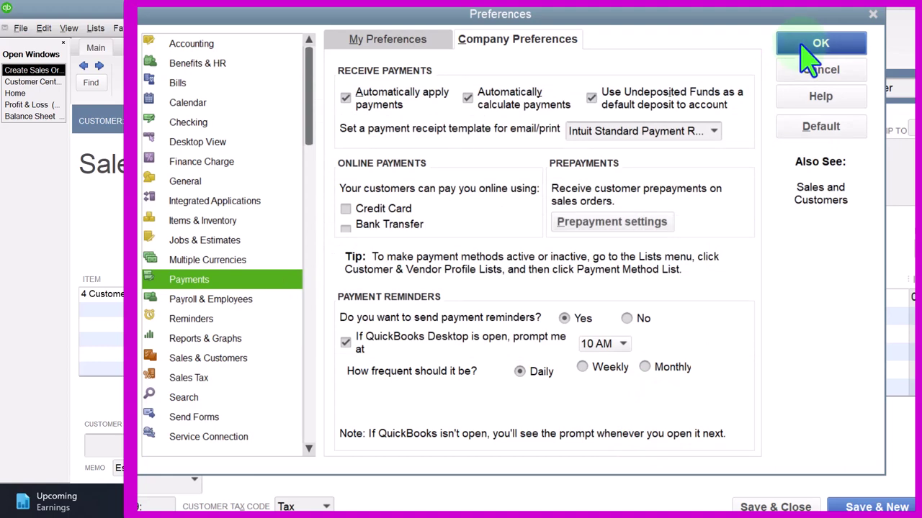
pyautogui.click(489, 143)
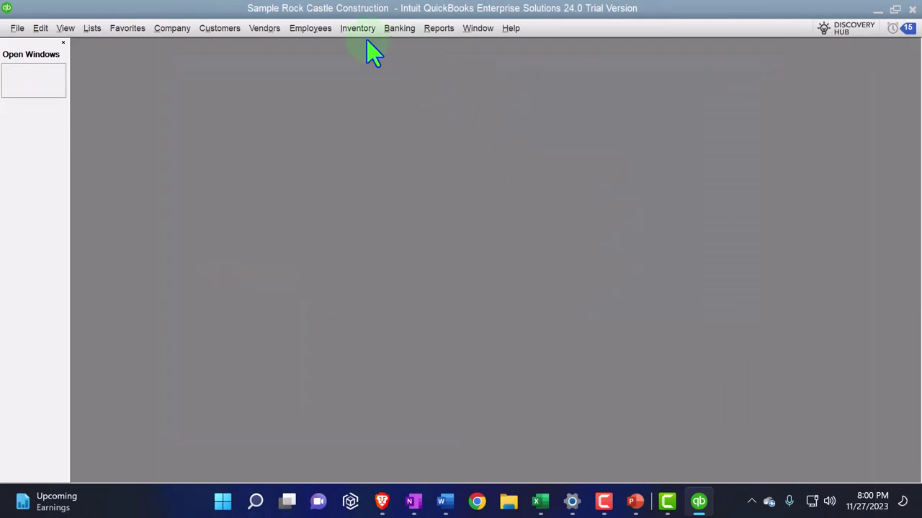
# Open the standard Balance Sheet report and set its date range from 01/01/2027 to 12/31/2027.
pyautogui.click(439, 29)
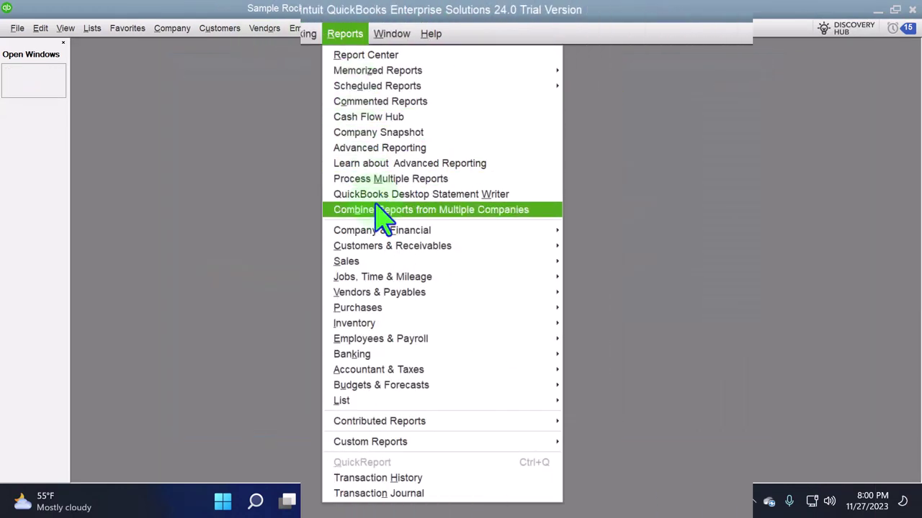
pyautogui.moveTo(391, 234)
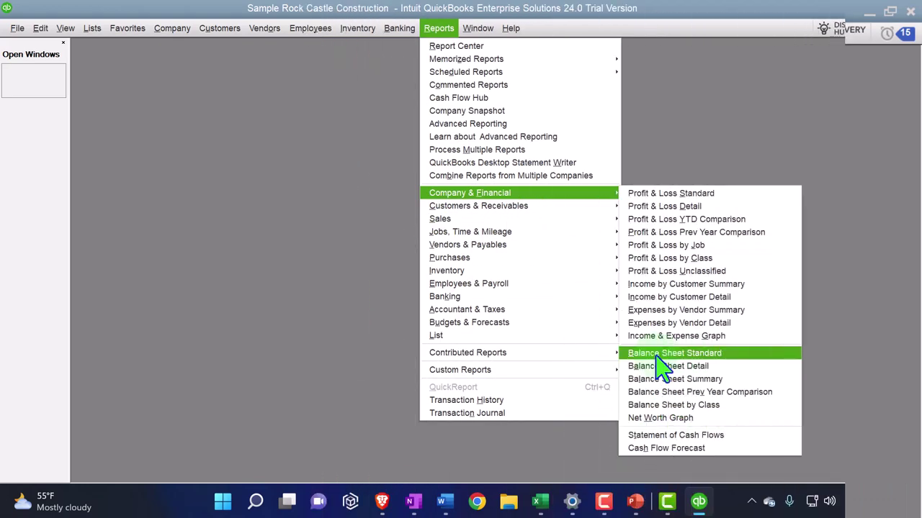
pyautogui.click(611, 424)
pyautogui.click(144, 72)
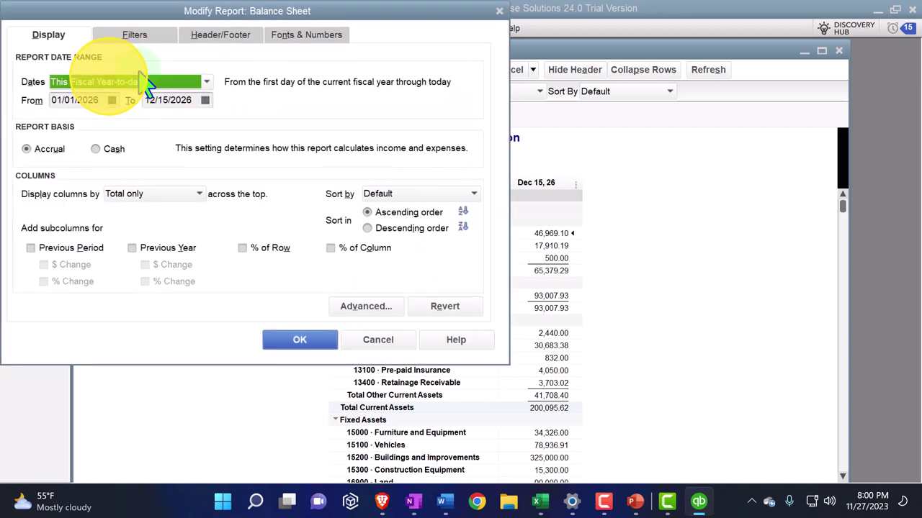
pyautogui.write('01012027')
pyautogui.press('Tab')
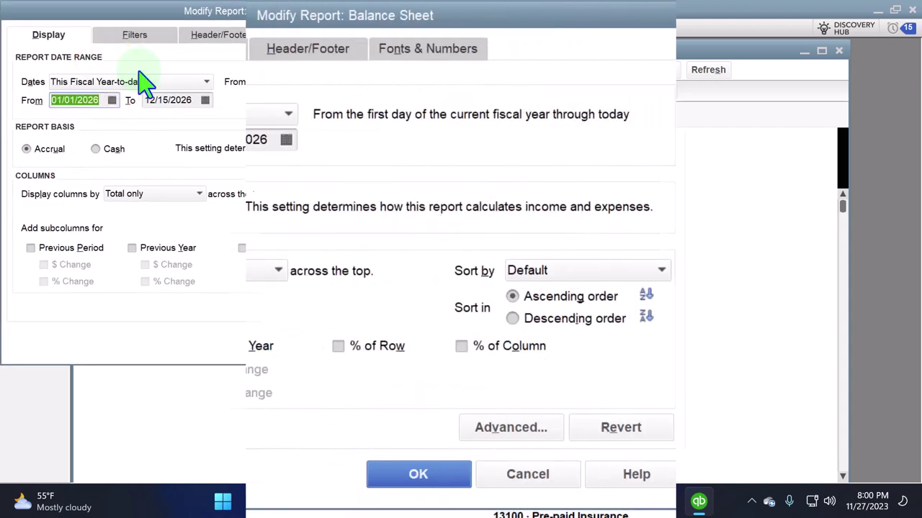
pyautogui.write('12312027')
# Set the Balance Sheet font size to 14 for all related labels, apply the customization and maximize the report.
pyautogui.click(403, 48)
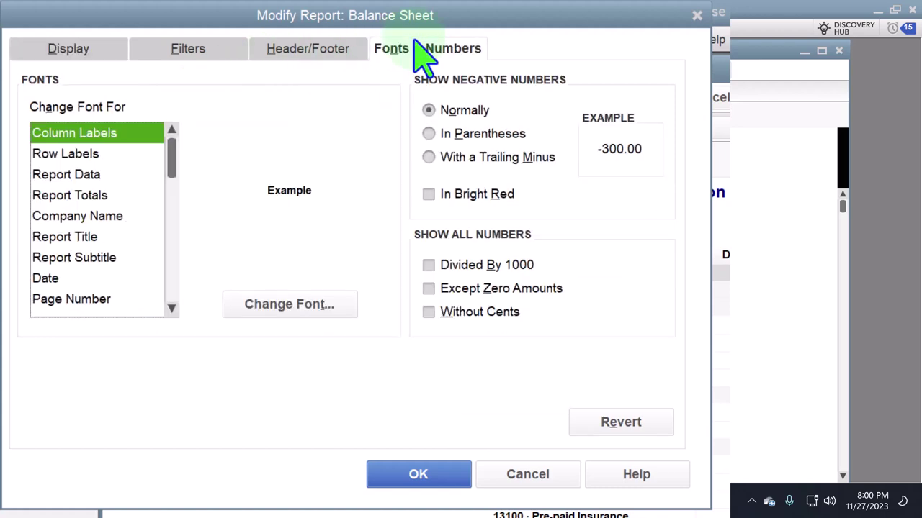
pyautogui.click(321, 301)
pyautogui.click(332, 247)
pyautogui.click(332, 247)
pyautogui.click(302, 238)
pyautogui.click(382, 169)
pyautogui.click(558, 217)
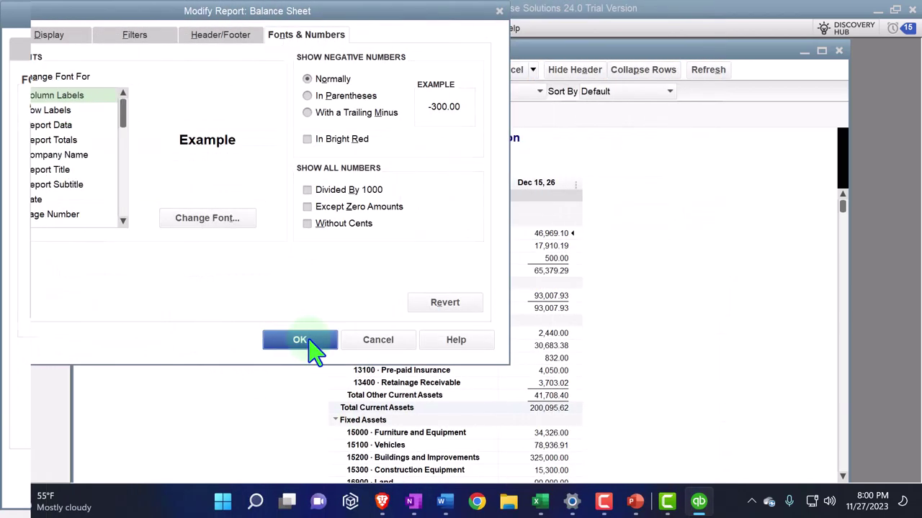
pyautogui.click(305, 338)
pyautogui.click(821, 50)
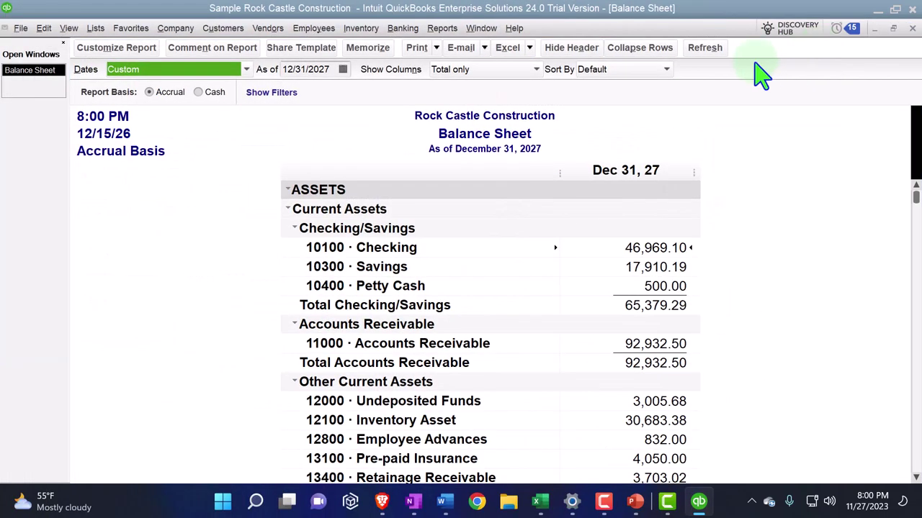
# Open the Profit & Loss report for 01/01/2027 to 06/30/2027 and display its columns by month.
pyautogui.click(442, 28)
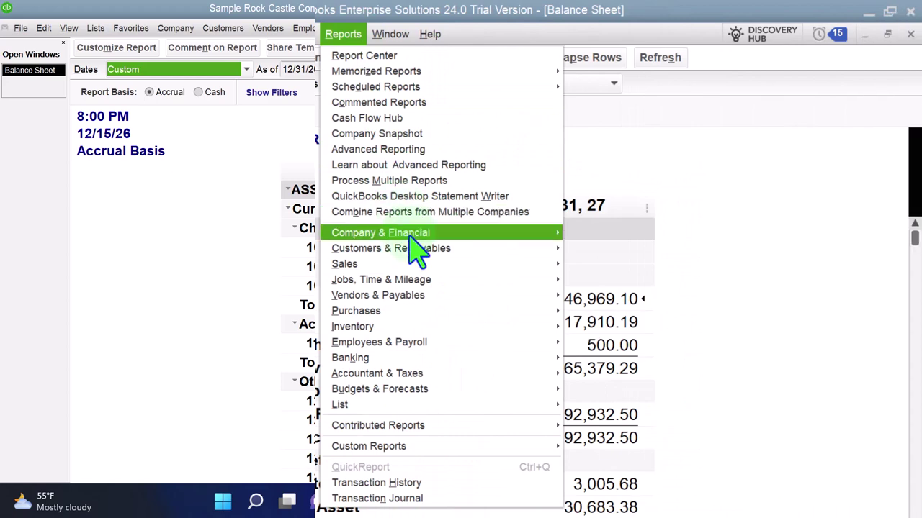
pyautogui.moveTo(432, 241)
pyautogui.click(650, 232)
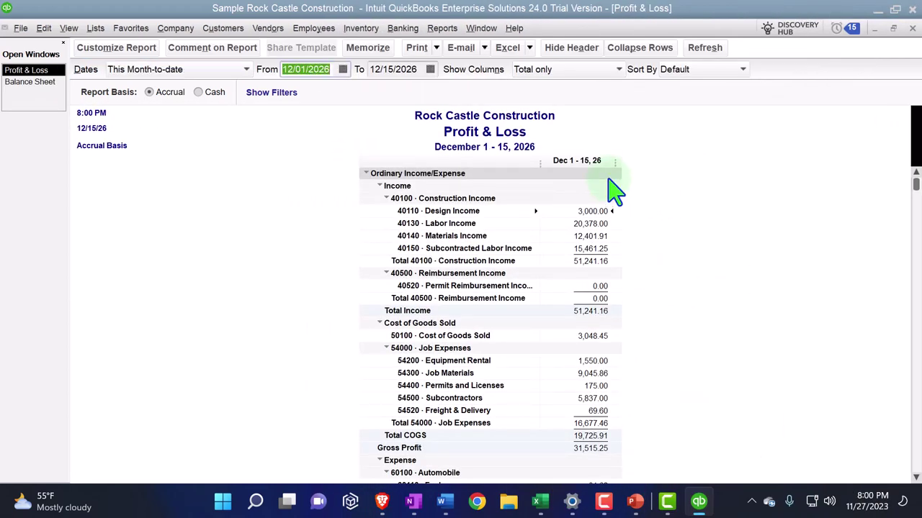
pyautogui.write('010127')
pyautogui.press('Tab')
pyautogui.write('0')
pyautogui.press('Tab')
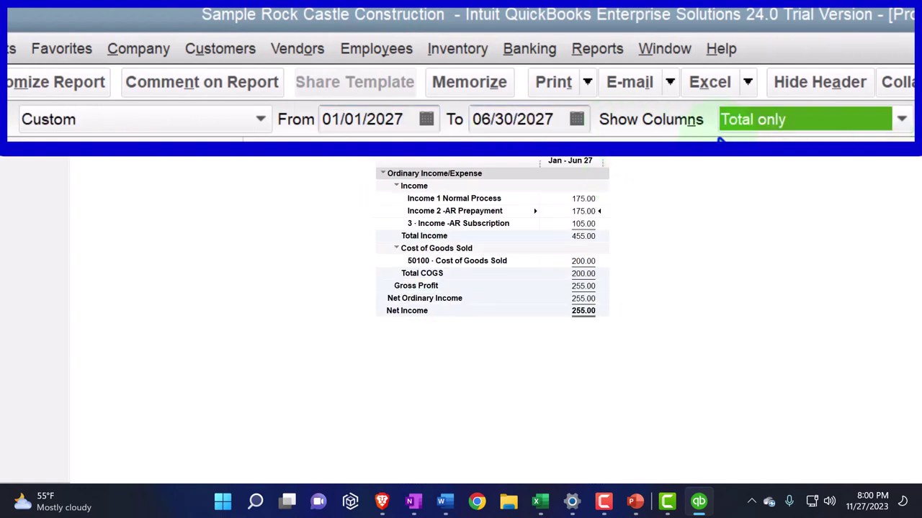
pyautogui.click(900, 121)
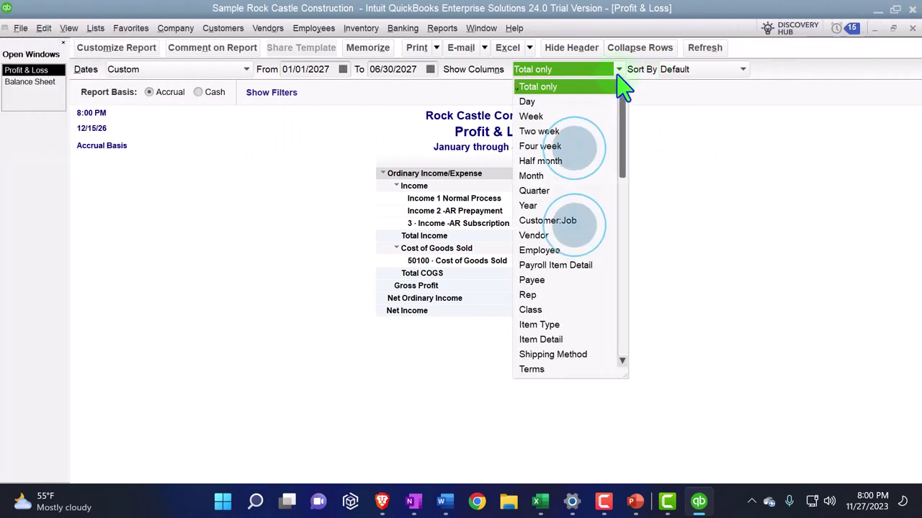
pyautogui.click(553, 175)
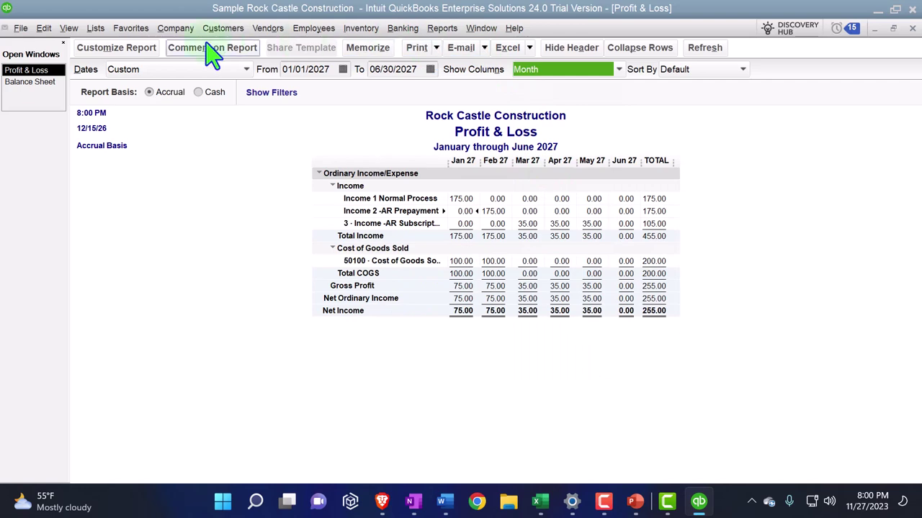
# Set the Profit & Loss report's font size to 14 for all related labels and apply the customization.
pyautogui.click(115, 48)
pyautogui.click(303, 36)
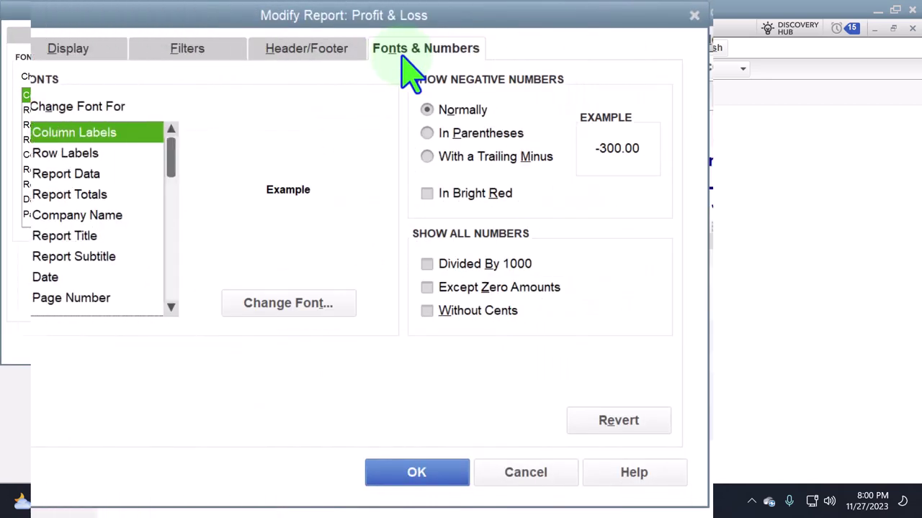
pyautogui.click(329, 305)
pyautogui.click(331, 246)
pyautogui.click(331, 246)
pyautogui.click(302, 236)
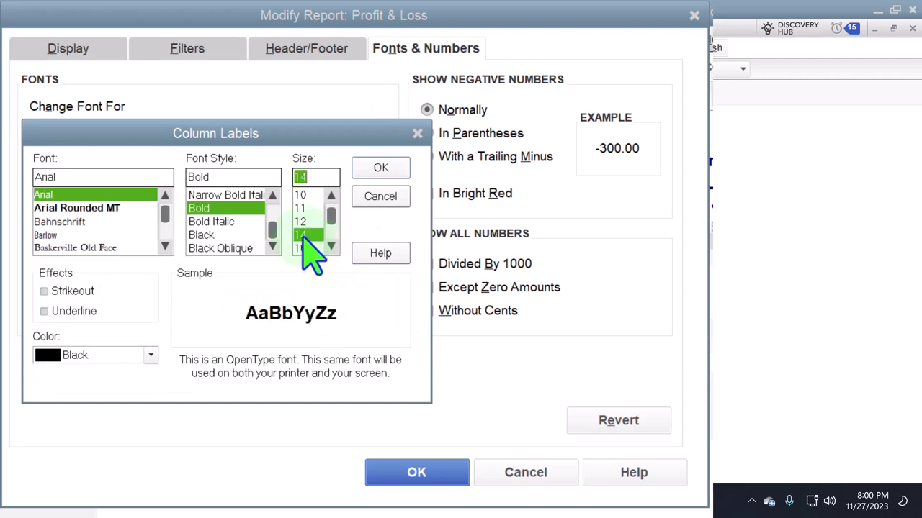
pyautogui.click(380, 169)
pyautogui.click(576, 216)
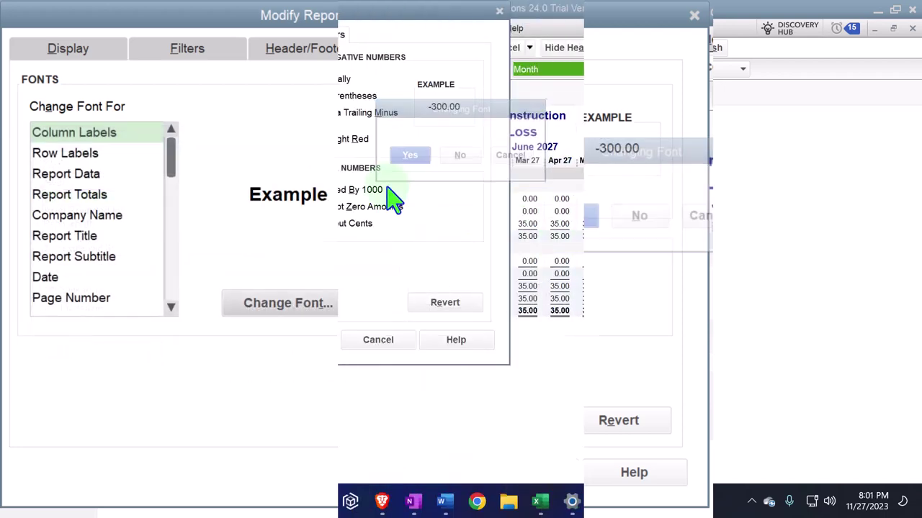
pyautogui.click(416, 472)
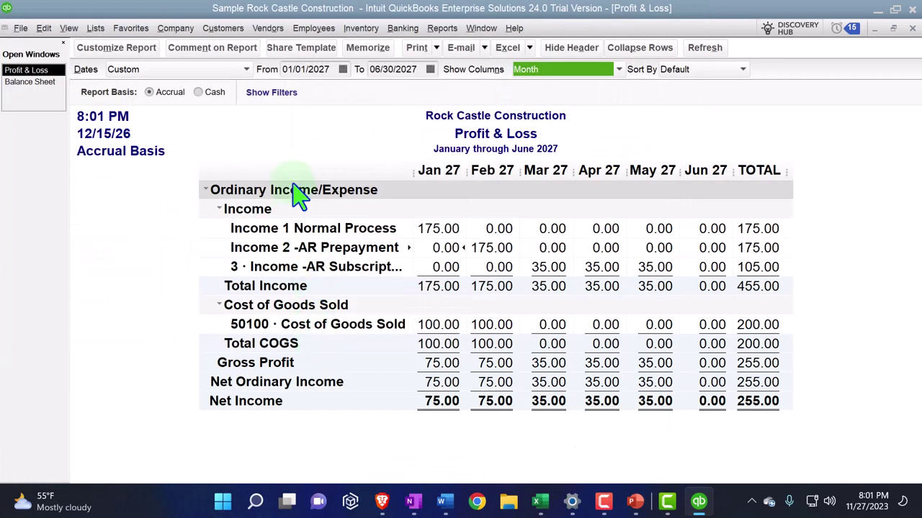
# Open the home page and go to the Customer Center to bring up 4 Customer Prepayment's transactions.
pyautogui.click(175, 29)
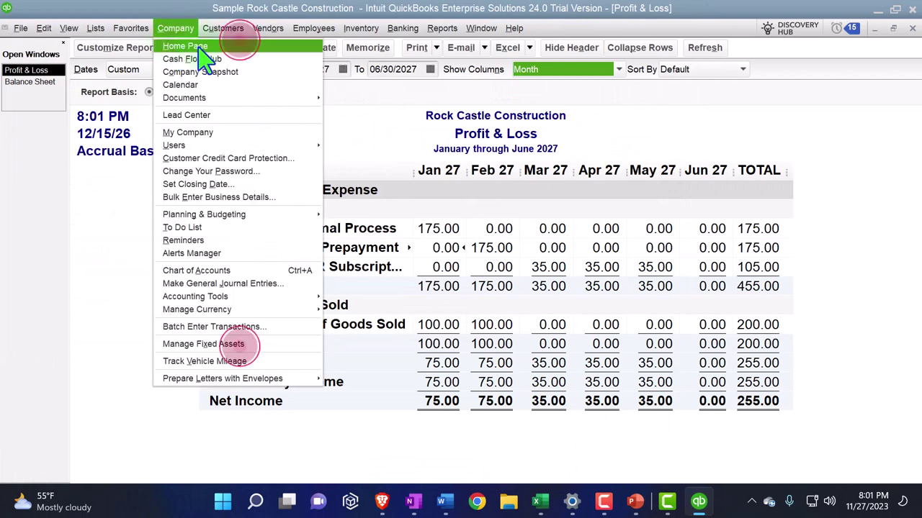
pyautogui.click(214, 48)
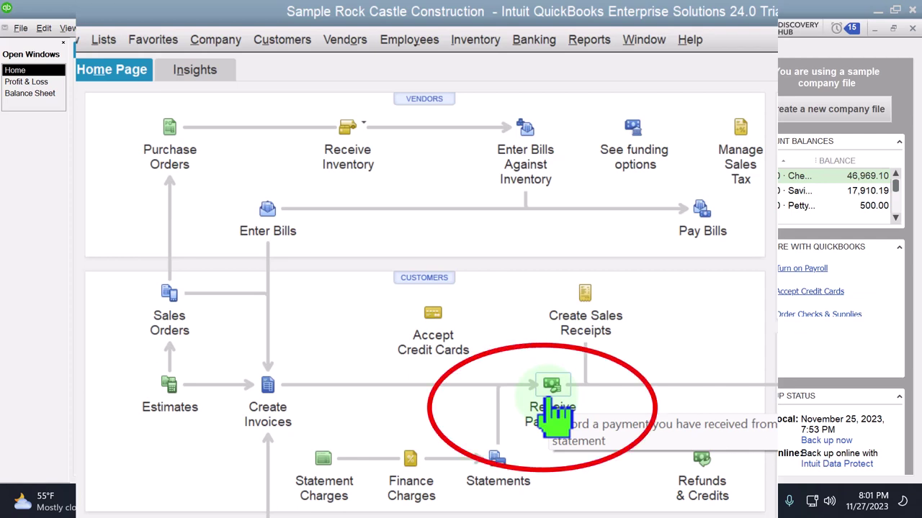
pyautogui.click(290, 47)
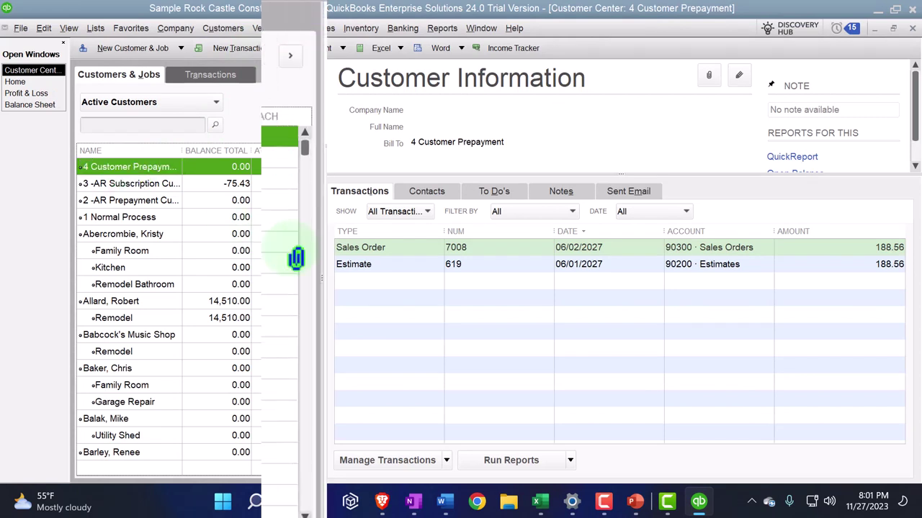
pyautogui.doubleClick(375, 270)
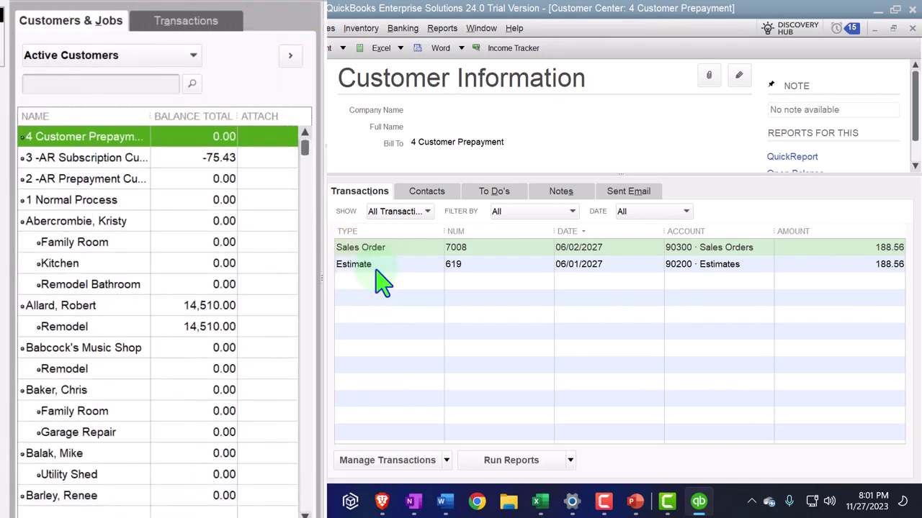
# Open sales order 7008 for 4 Customer Prepayment and enter a 50.00 customer prepayment against it.
pyautogui.doubleClick(387, 250)
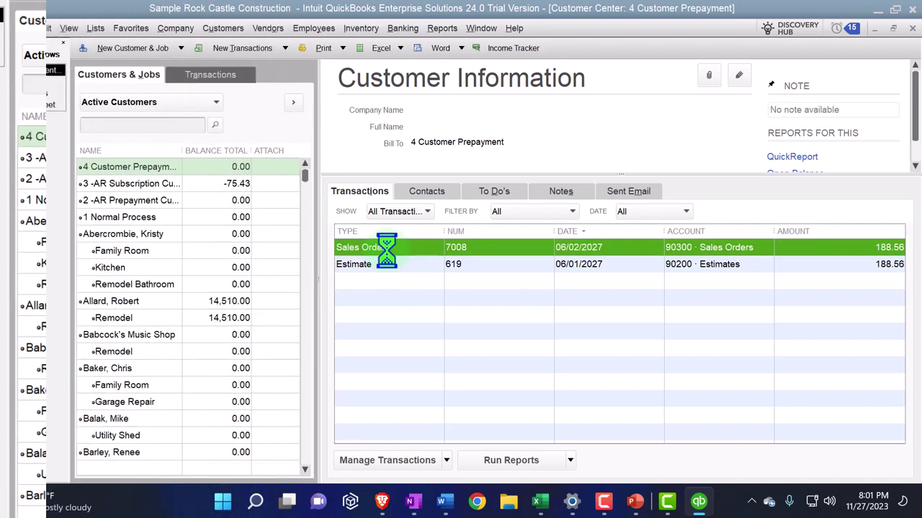
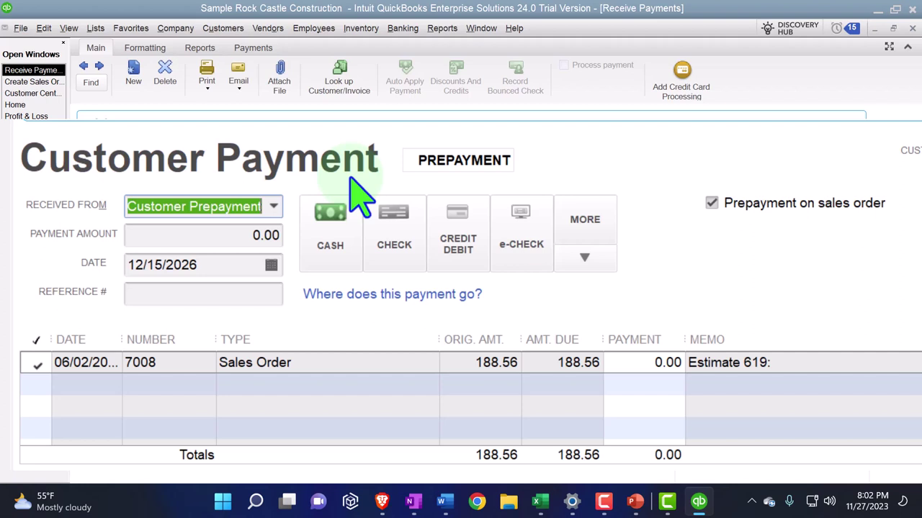
pyautogui.click(432, 174)
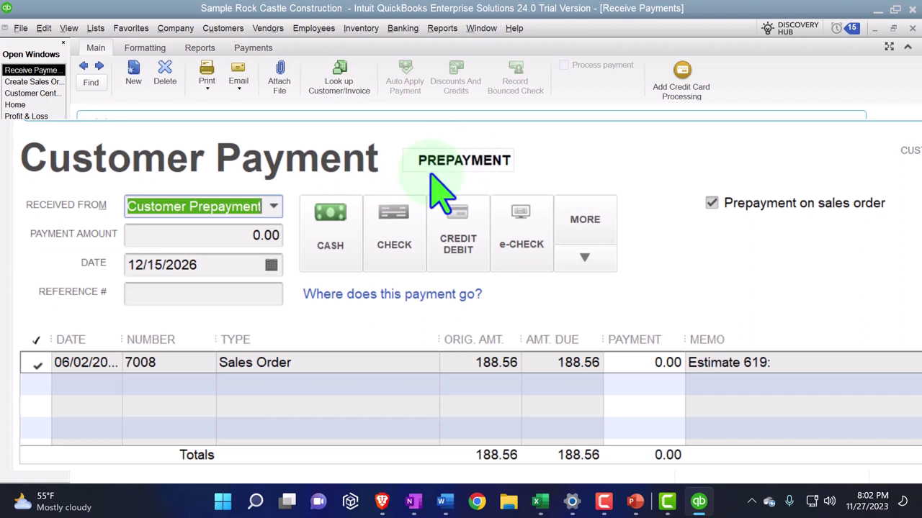
pyautogui.click(381, 383)
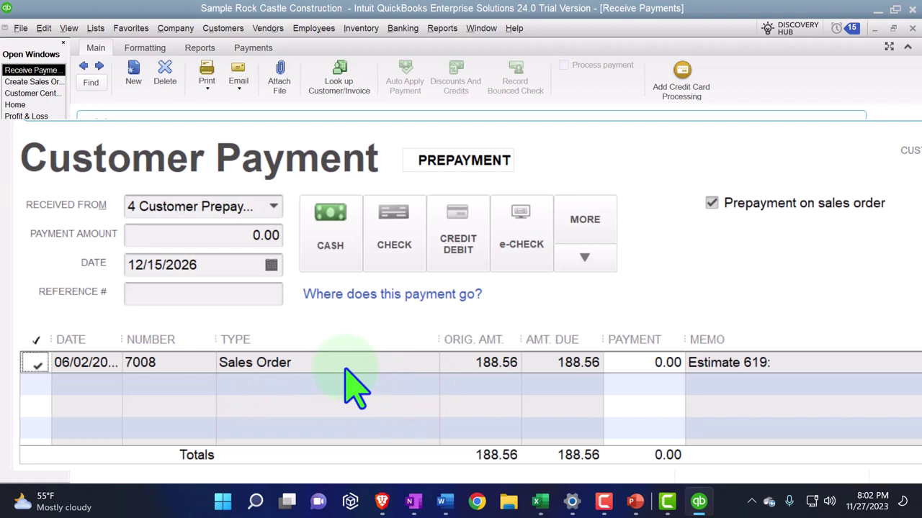
pyautogui.click(264, 236)
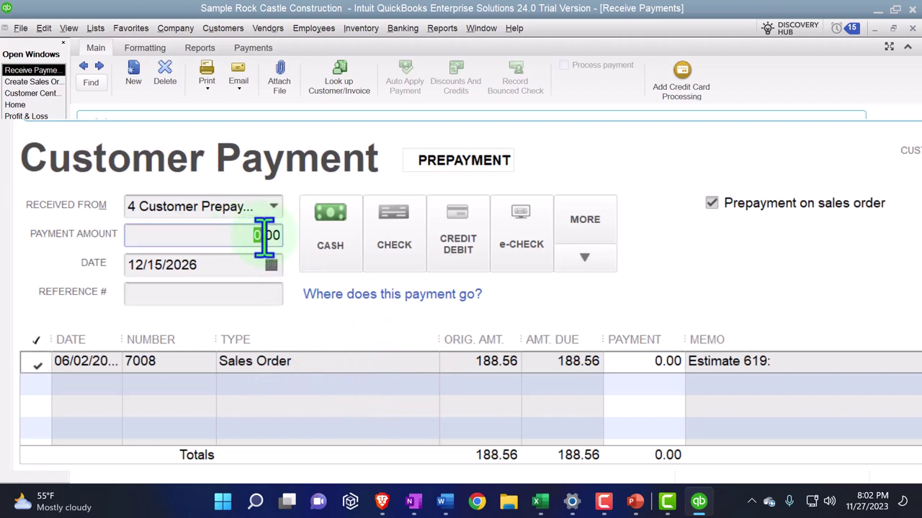
pyautogui.write('50')
pyautogui.press('Tab')
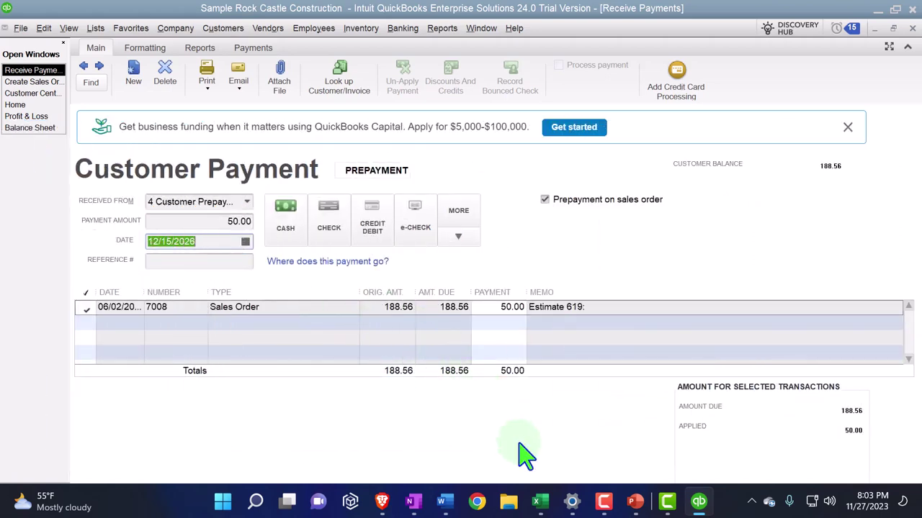
# Switch to the Excel worksheet and enter the form name Receive Payment in cell A7.
pyautogui.click(541, 502)
pyautogui.click(166, 255)
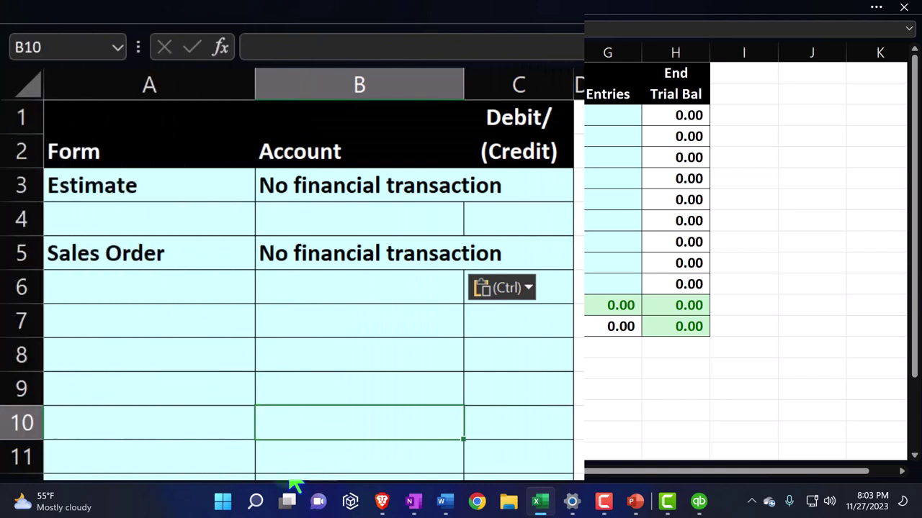
pyautogui.click(142, 317)
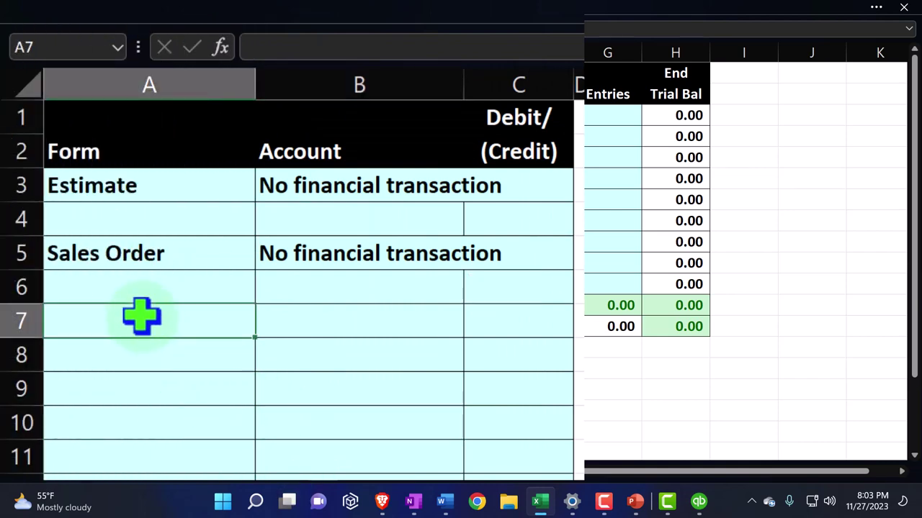
pyautogui.write('Receive Payment')
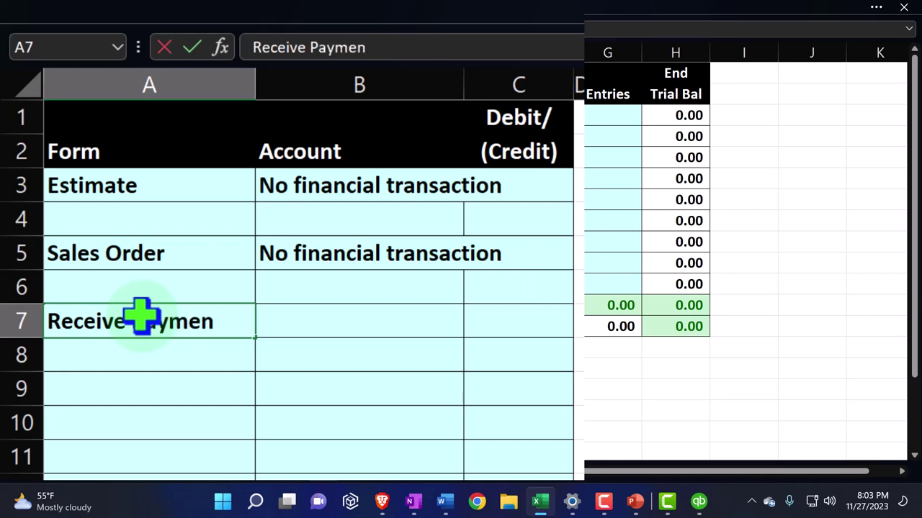
pyautogui.press('Tab')
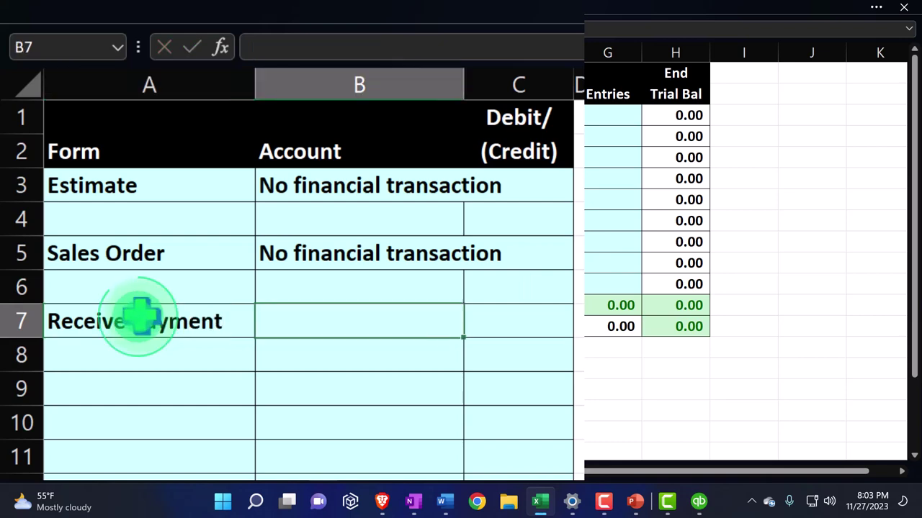
# Link cell B7 to the Cash account name in the trial balance with a cell-reference formula.
pyautogui.write('=')
pyautogui.press('Right')
pyautogui.press('Right')
pyautogui.press('Right')
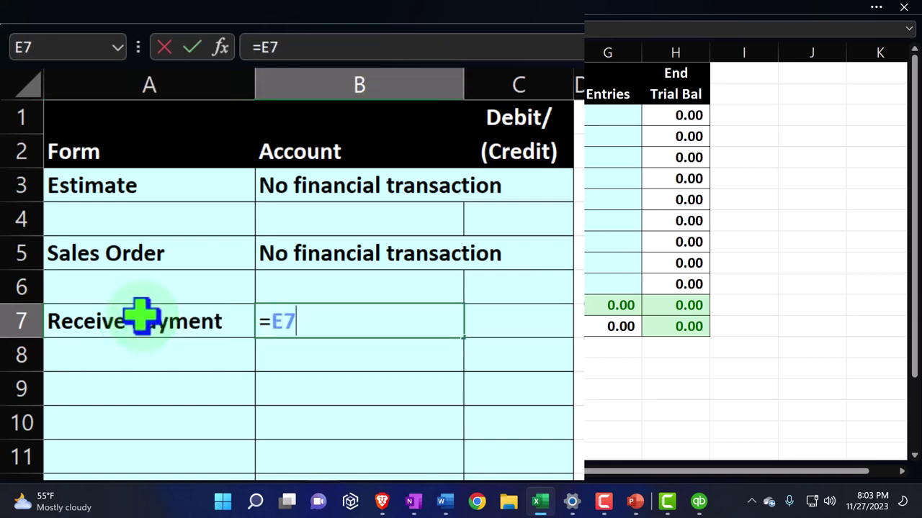
pyautogui.press('Up')
pyautogui.press('Up')
pyautogui.press('Up')
pyautogui.press('Return')
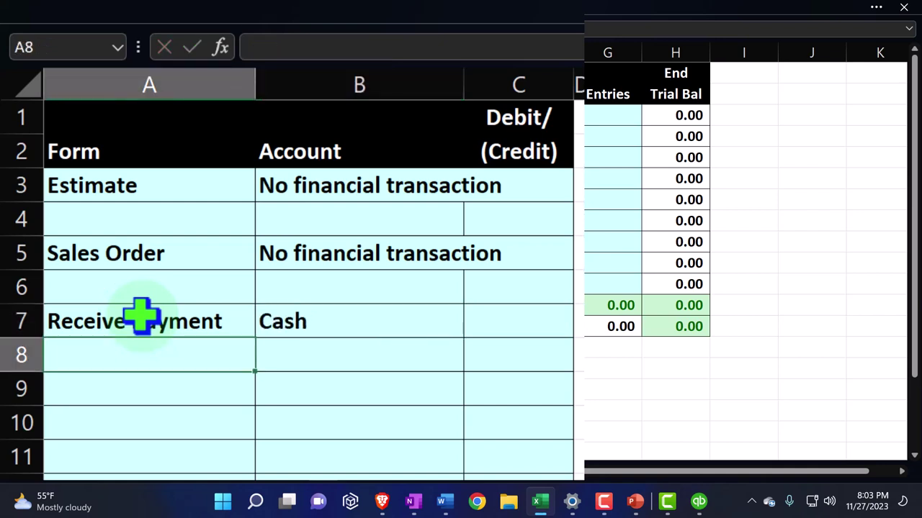
# Link cell B8 to the Customer Deposit account name in E7 with a cell-reference formula.
pyautogui.press('Tab')
pyautogui.write('=')
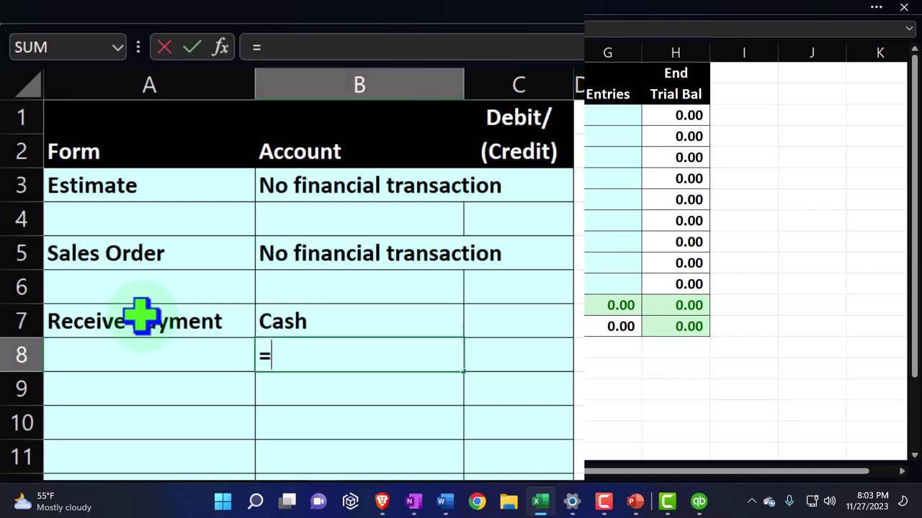
pyautogui.press('Right')
pyautogui.press('Right')
pyautogui.press('Right')
pyautogui.press('Up')
pyautogui.press('Return')
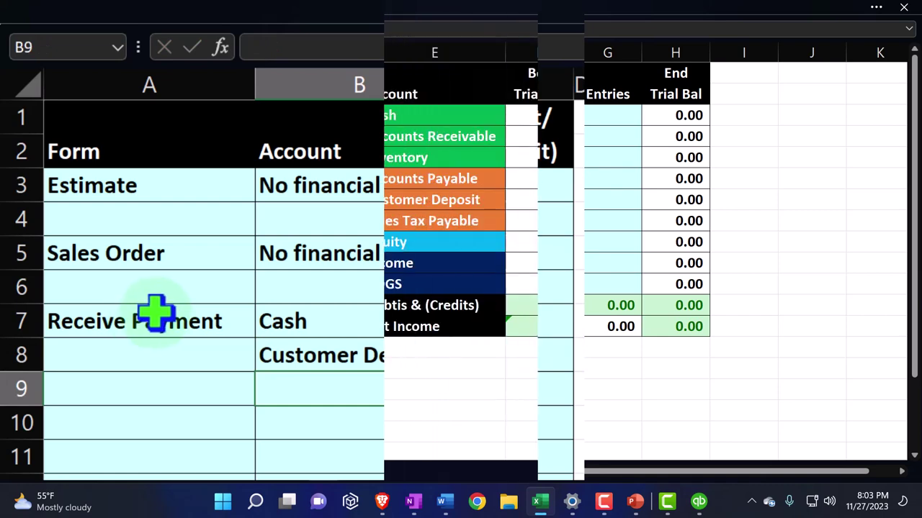
# Enter the payment amounts: 50 as the Cash debit in C7 and -50 as the Customer Deposit credit in C8.
pyautogui.click(418, 205)
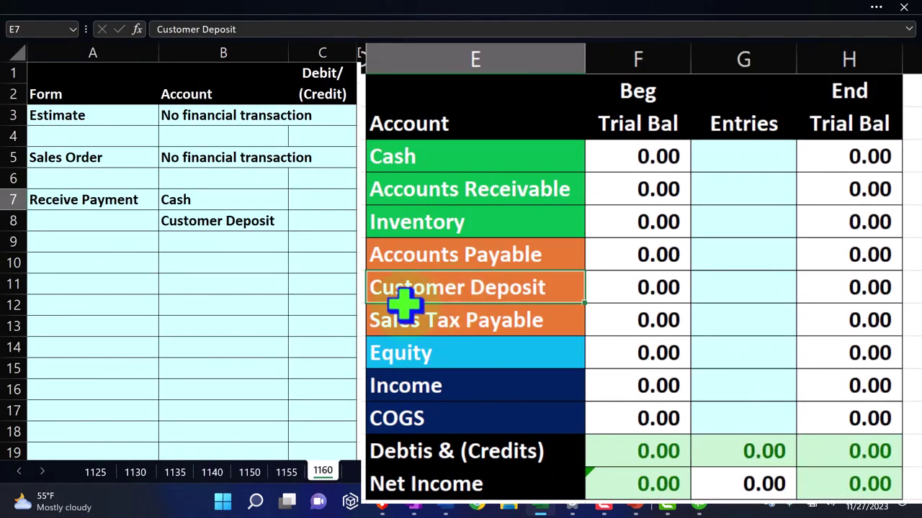
pyautogui.click(311, 202)
pyautogui.write('0')
pyautogui.press('Return')
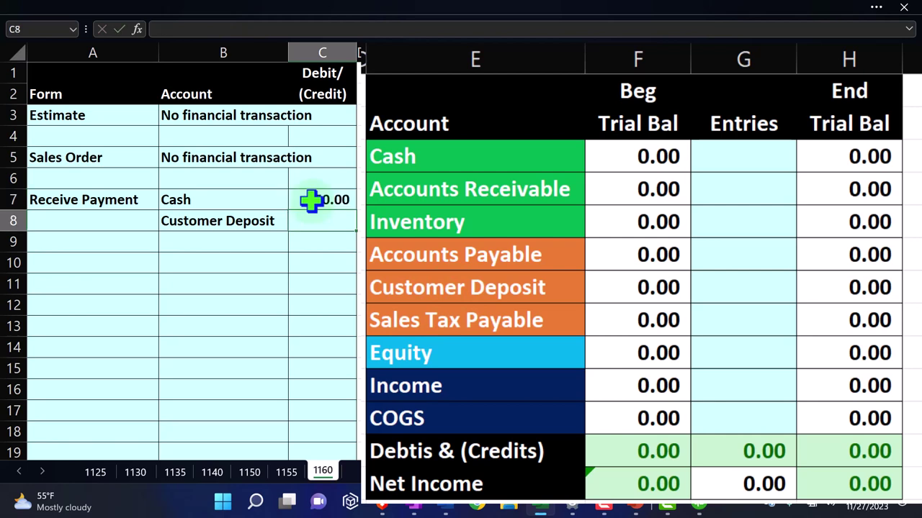
pyautogui.write('-50')
pyautogui.click(311, 203)
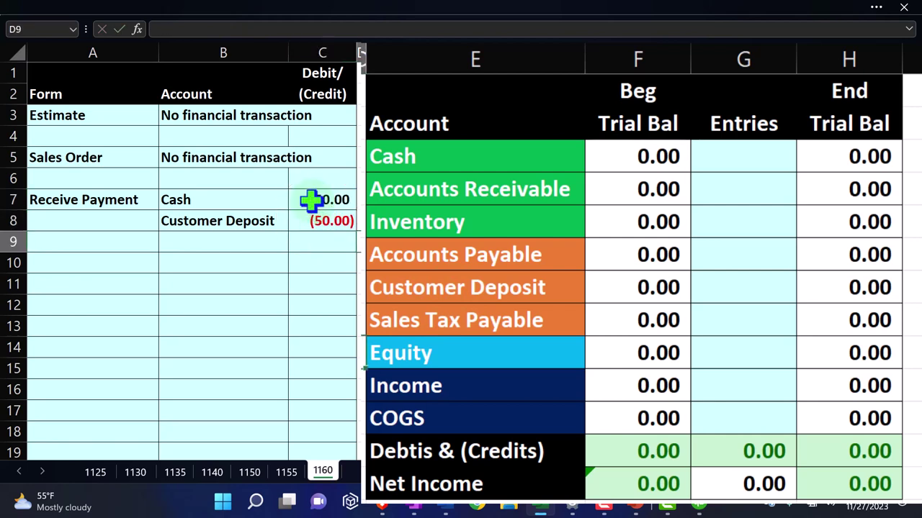
# Post the Cash entry to the trial balance by entering =C7 in cell G3.
pyautogui.press('Up')
pyautogui.press('Up')
pyautogui.press('Up')
pyautogui.press('Up')
pyautogui.press('Up')
pyautogui.press('Right')
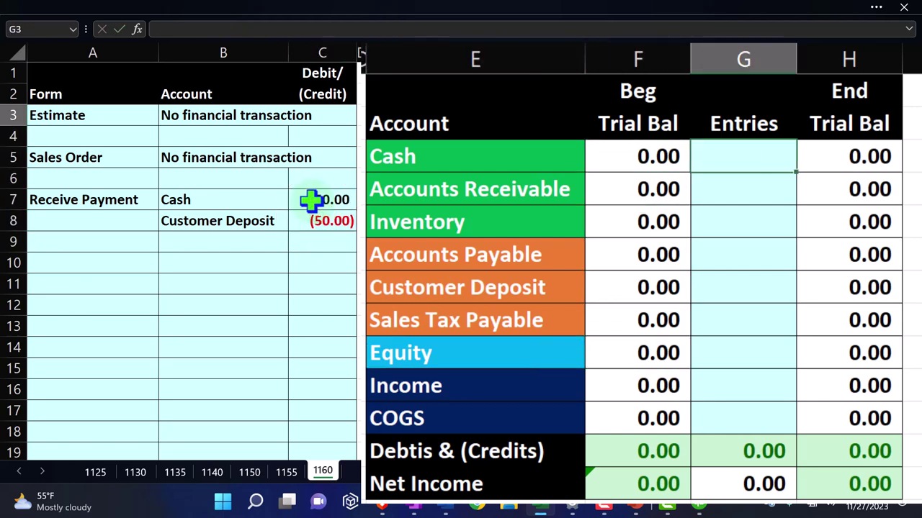
pyautogui.write('=')
pyautogui.press('Down')
pyautogui.press('Down')
pyautogui.press('Down')
pyautogui.press('Left')
pyautogui.press('Left')
pyautogui.press('Left')
pyautogui.press('Left')
pyautogui.press('Down')
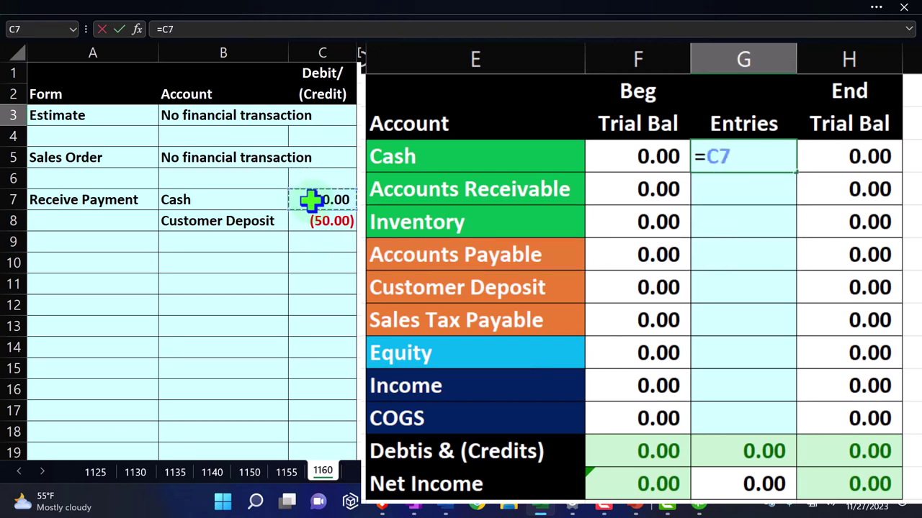
pyautogui.press('Return')
# Post the Customer Deposit entry to the trial balance by entering =C8 in cell G7.
pyautogui.press('Down')
pyautogui.press('Down')
pyautogui.press('Down')
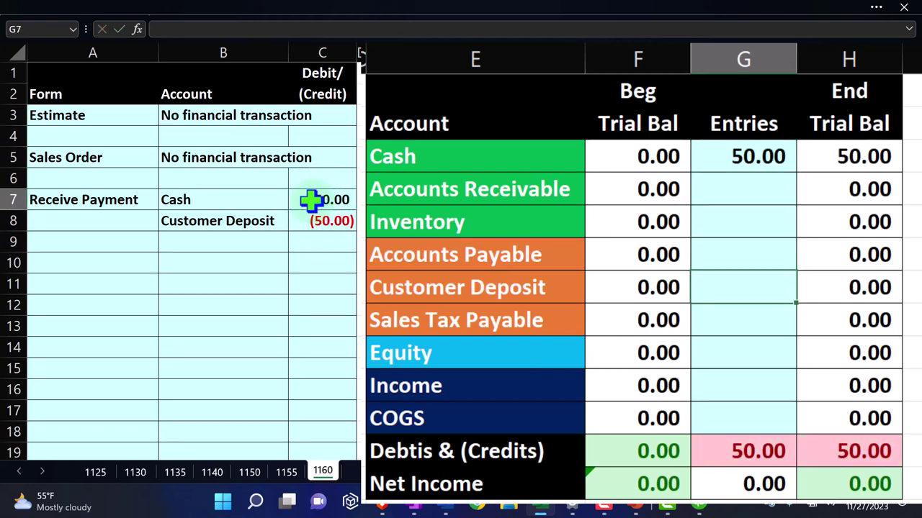
pyautogui.write('=')
pyautogui.press('Left')
pyautogui.press('Left')
pyautogui.press('Left')
pyautogui.press('Left')
pyautogui.press('Down')
pyautogui.press('Return')
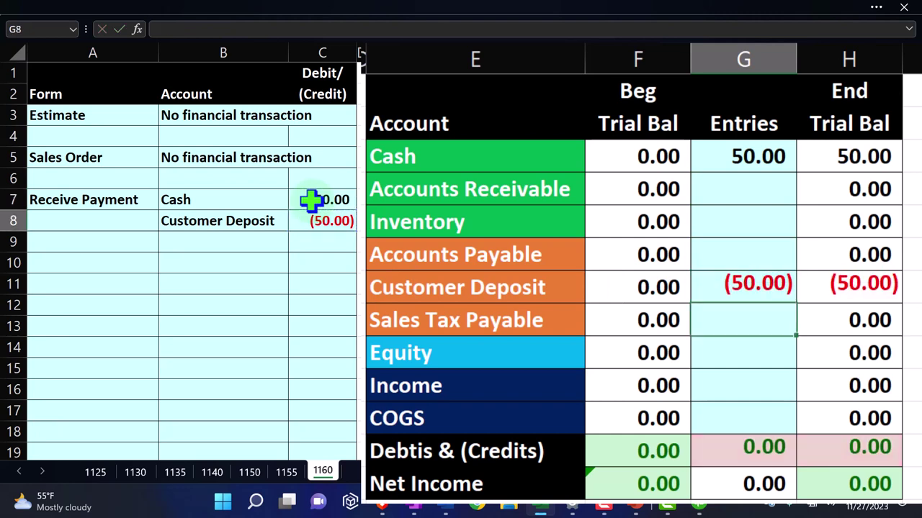
# Examine the Customer Deposit, Income and Accounts Receivable rows in the trial balance.
pyautogui.moveTo(514, 295); pyautogui.dragTo(902, 285)
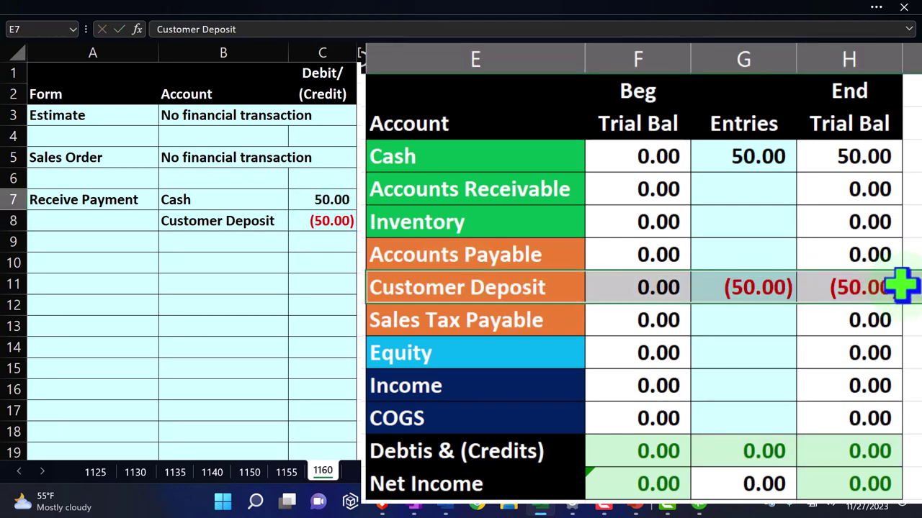
pyautogui.moveTo(532, 382); pyautogui.dragTo(857, 384)
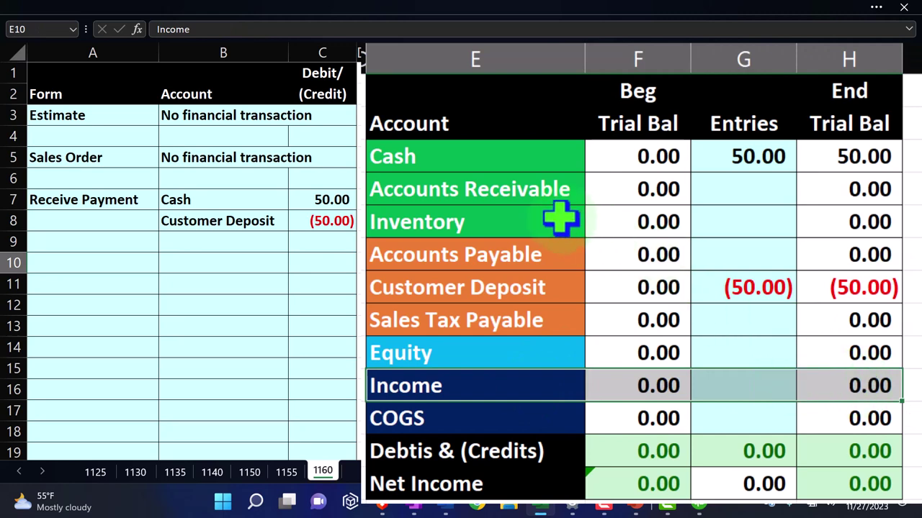
pyautogui.moveTo(511, 187); pyautogui.dragTo(872, 191)
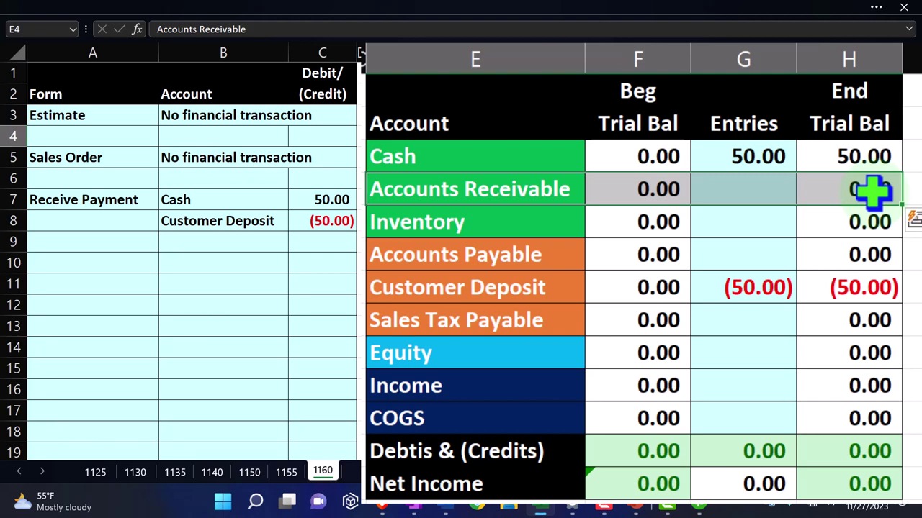
pyautogui.click(756, 193)
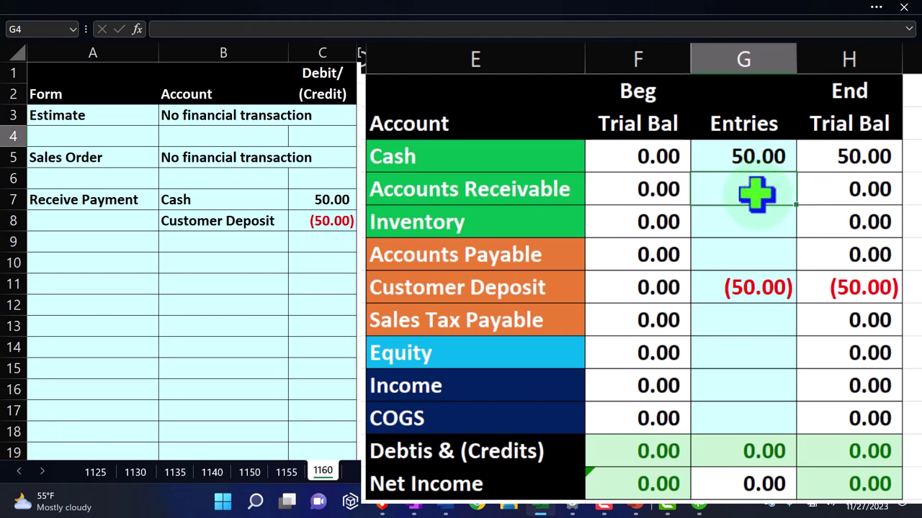
pyautogui.click(748, 288)
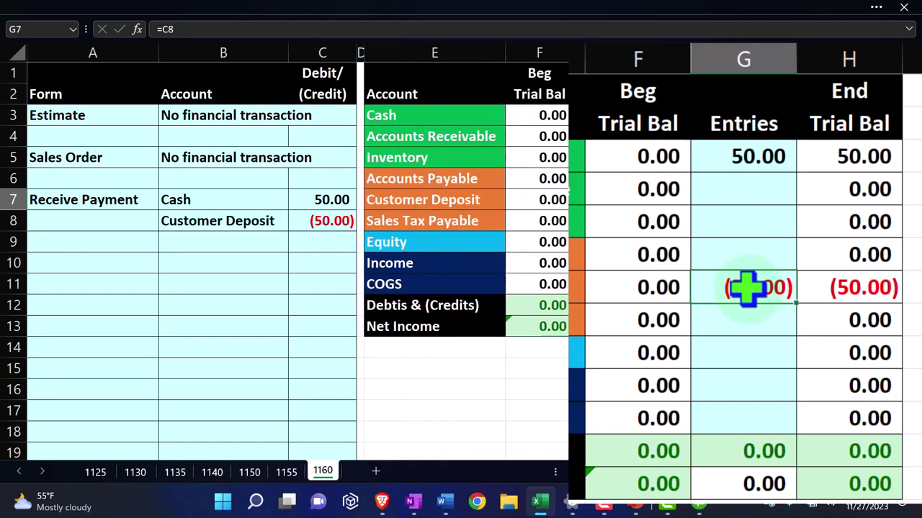
# Set the Windows display scale to 125% in Settings and return to the QuickBooks Customer Payment form.
pyautogui.click(549, 503)
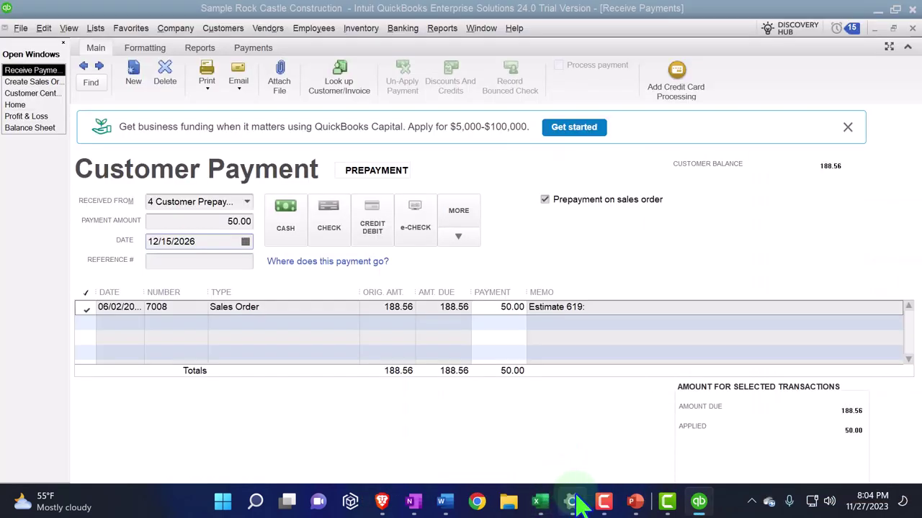
pyautogui.click(572, 502)
pyautogui.click(848, 301)
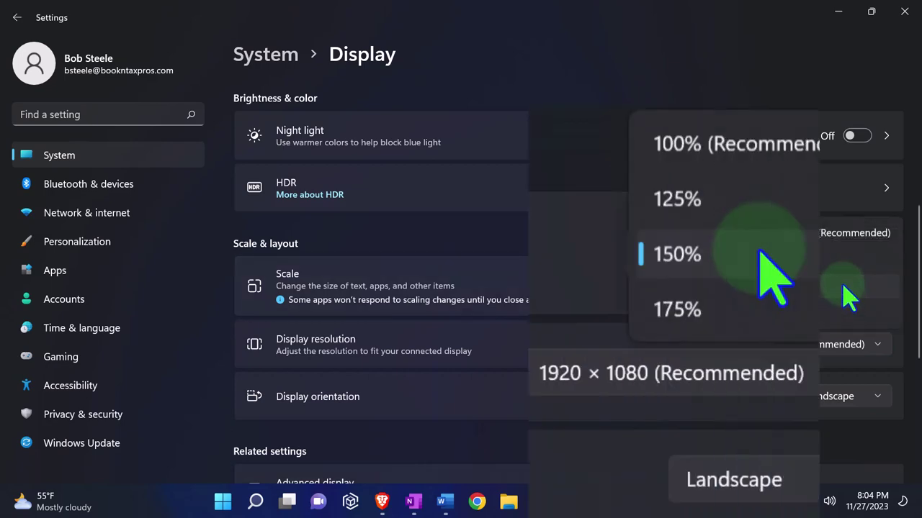
pyautogui.click(820, 259)
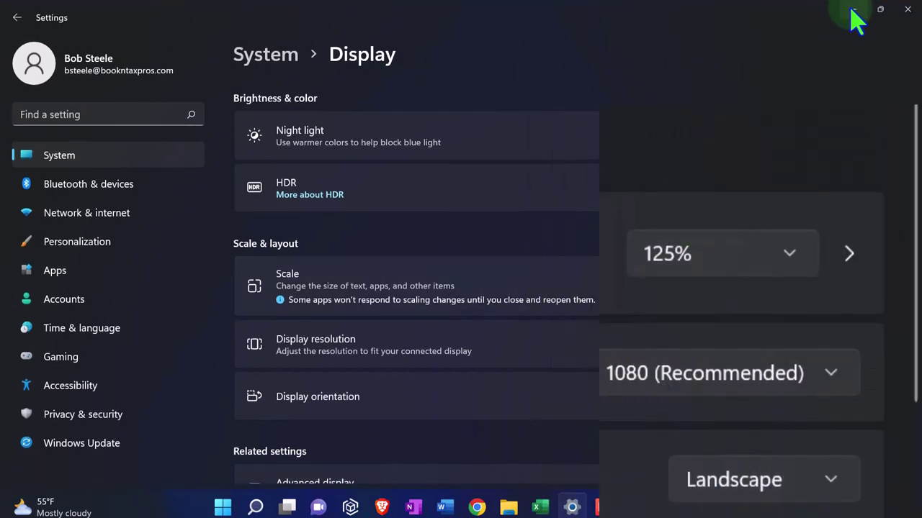
pyautogui.hotkey('alt', 'Tab')
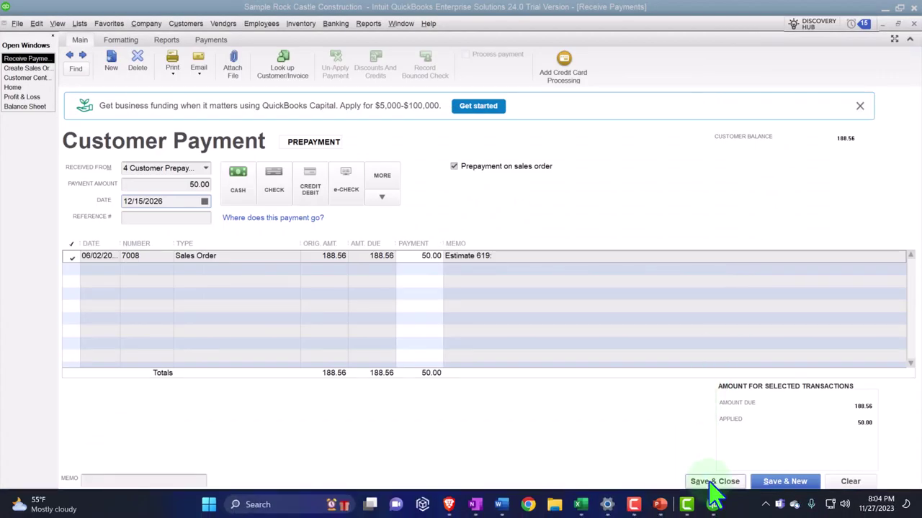
# Try to save the 50.00 prepayment on sales order 7008 with the payment date 06/01/2027.
pyautogui.click(713, 484)
pyautogui.click(173, 201)
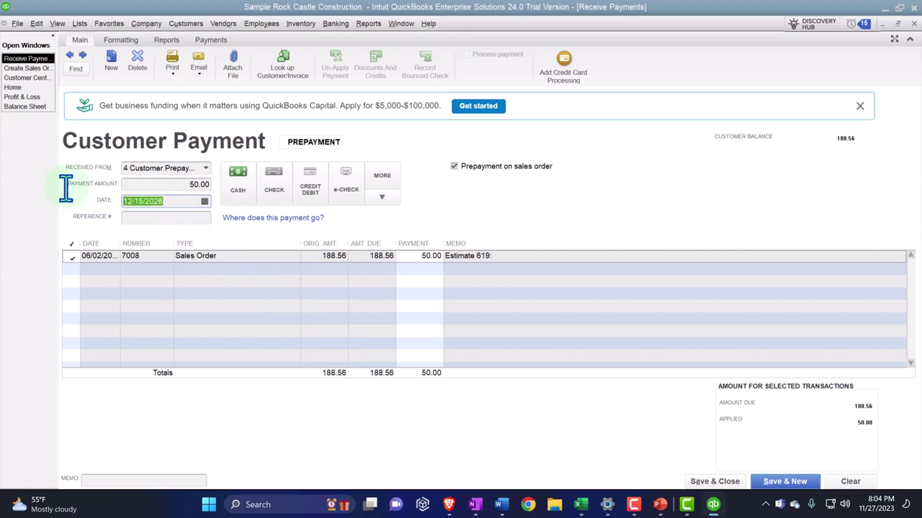
pyautogui.click(224, 362)
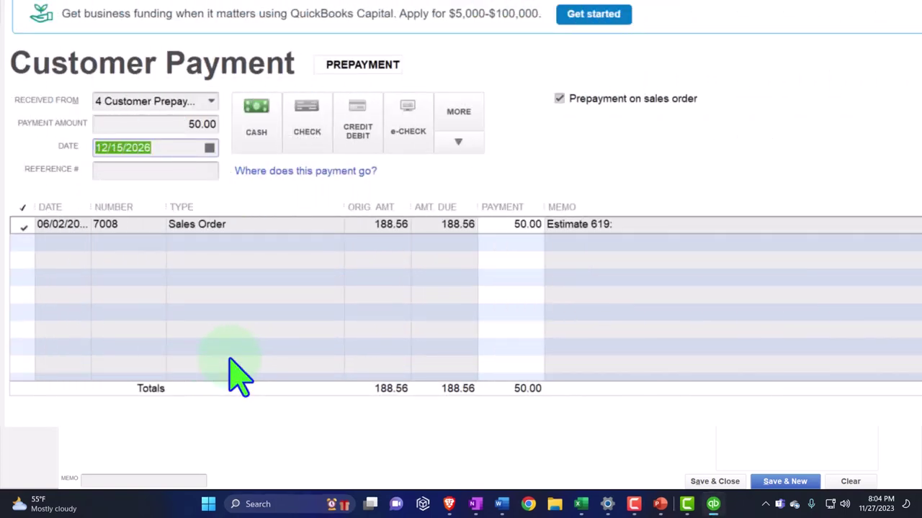
pyautogui.write('06/01/2027')
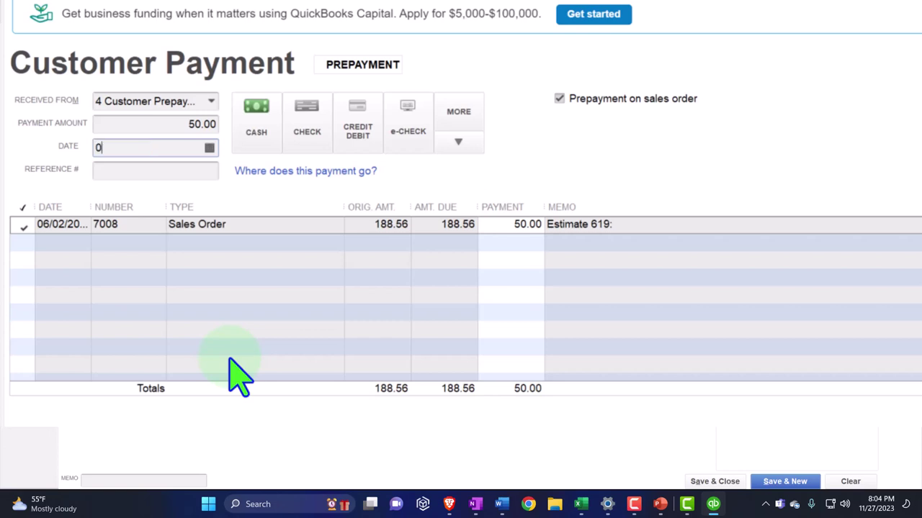
pyautogui.press('Tab')
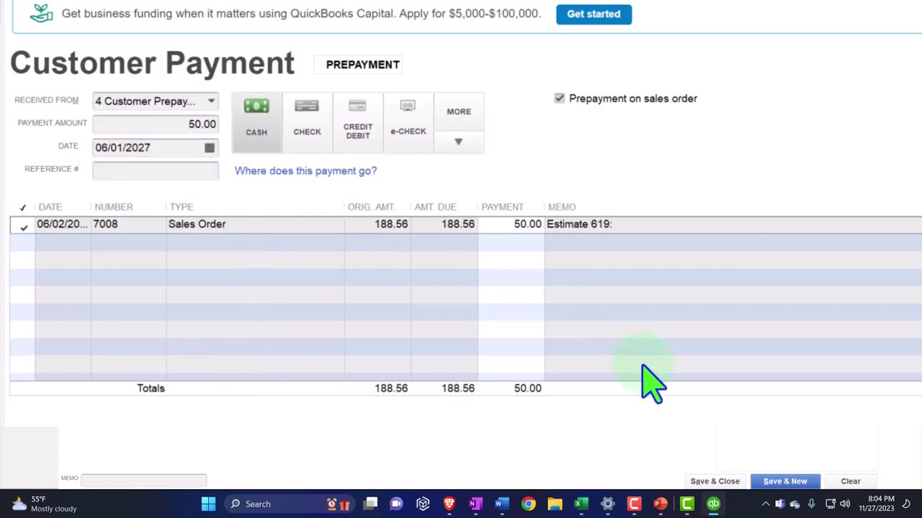
pyautogui.click(706, 483)
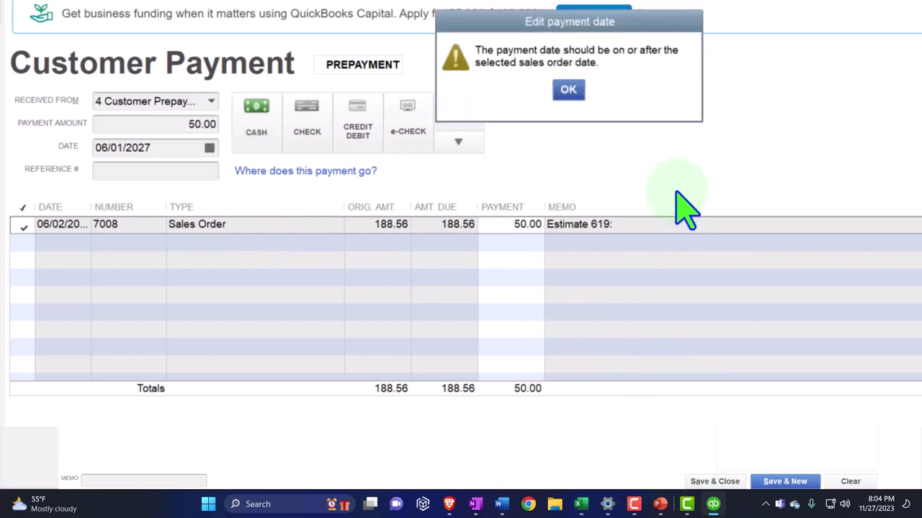
pyautogui.click(568, 91)
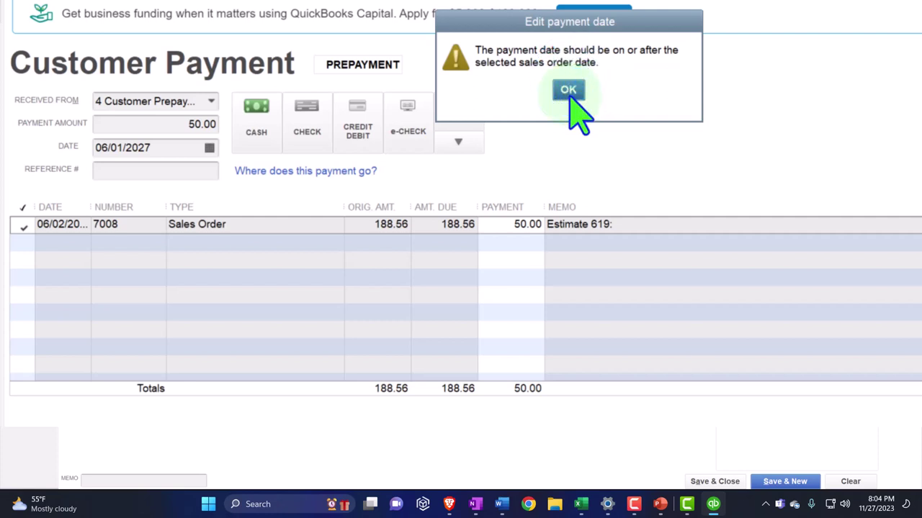
pyautogui.click(568, 91)
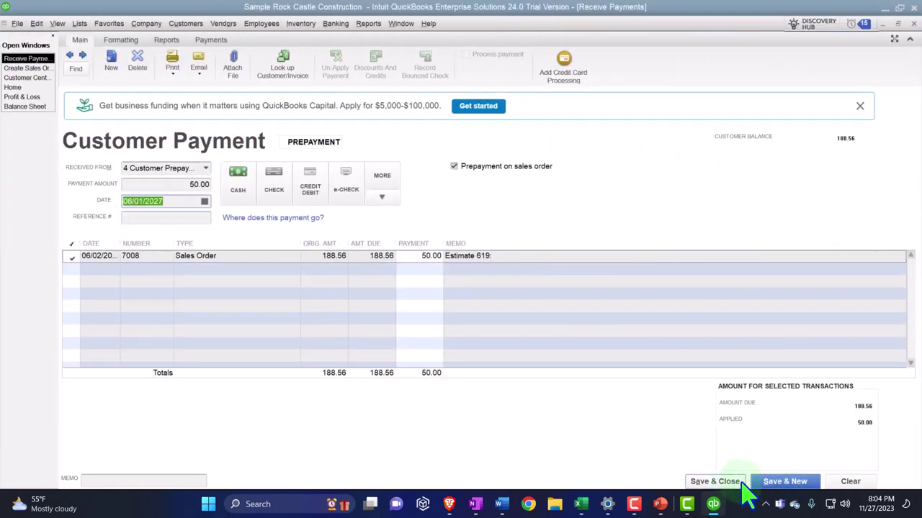
# Try again to save the prepayment and close the Customer Payment form to return to the sales order.
pyautogui.click(741, 481)
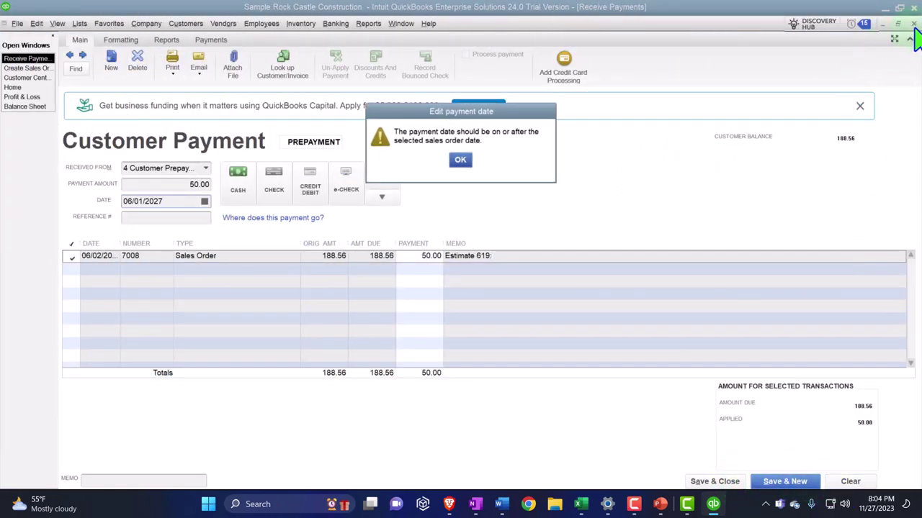
pyautogui.click(460, 160)
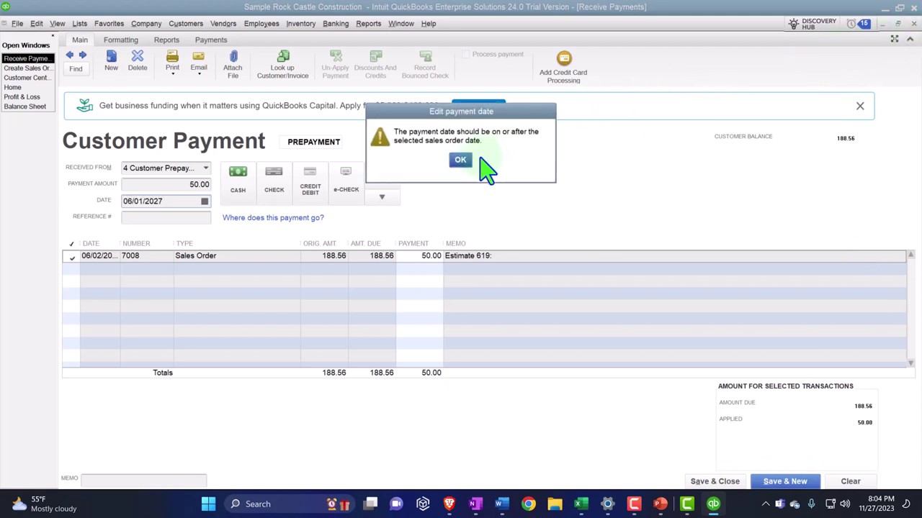
pyautogui.click(460, 160)
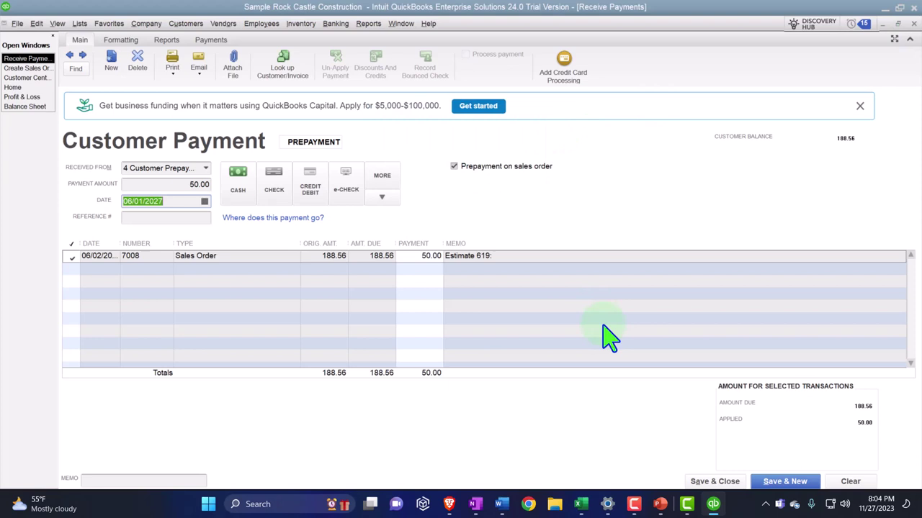
pyautogui.click(785, 481)
pyautogui.click(912, 24)
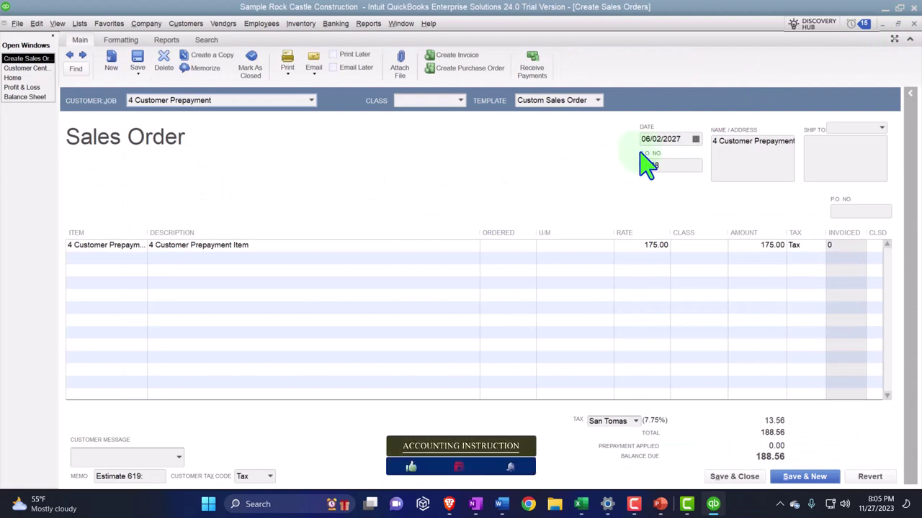
# Start a new customer prepayment from sales order 7008 and set the payment amount to 50.00.
pyautogui.click(666, 140)
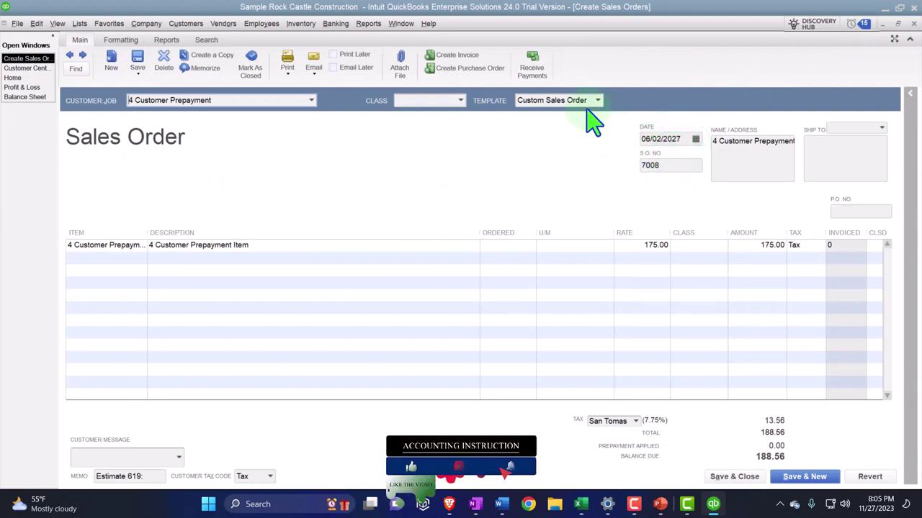
pyautogui.click(532, 80)
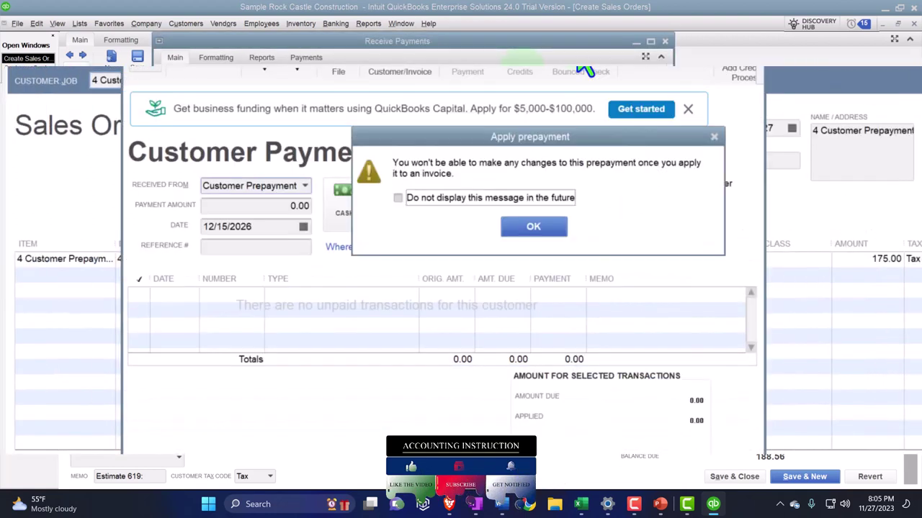
pyautogui.click(536, 226)
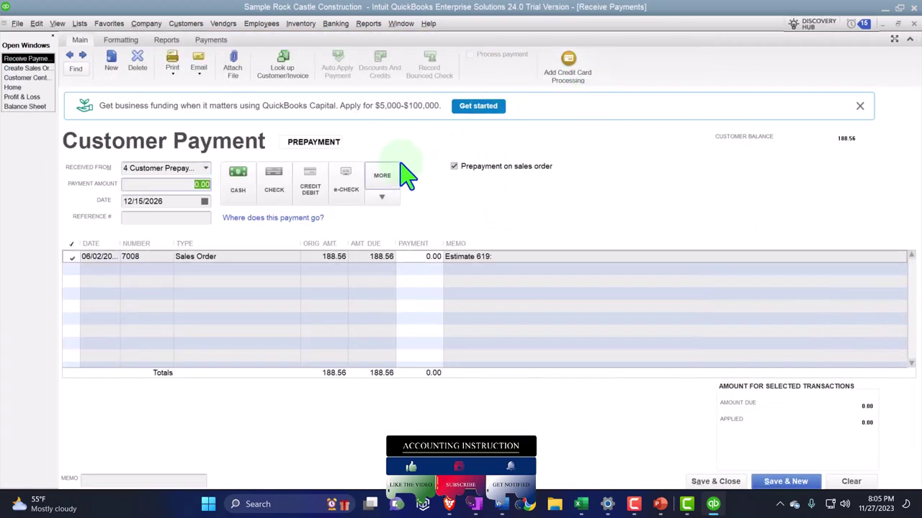
pyautogui.write('50')
pyautogui.press('Tab')
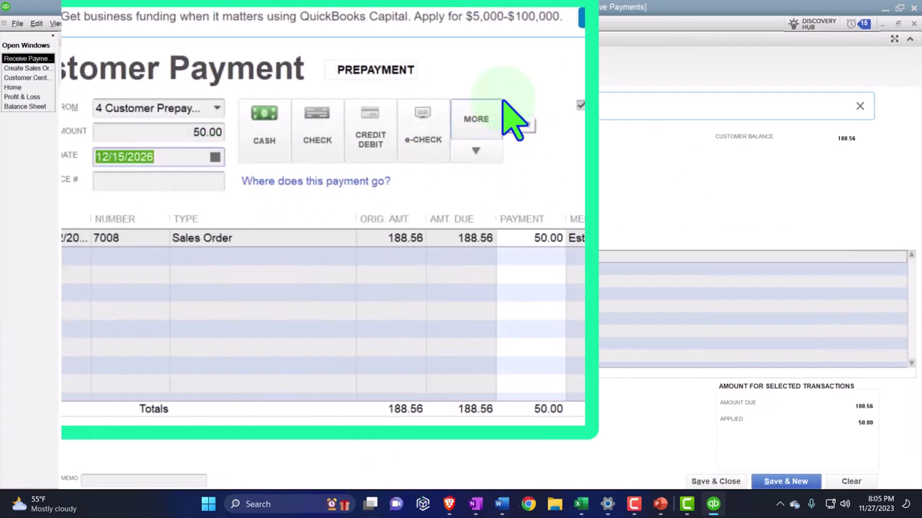
# Date the prepayment 06/03/2027, then save and close it.
pyautogui.write('06/03/2027')
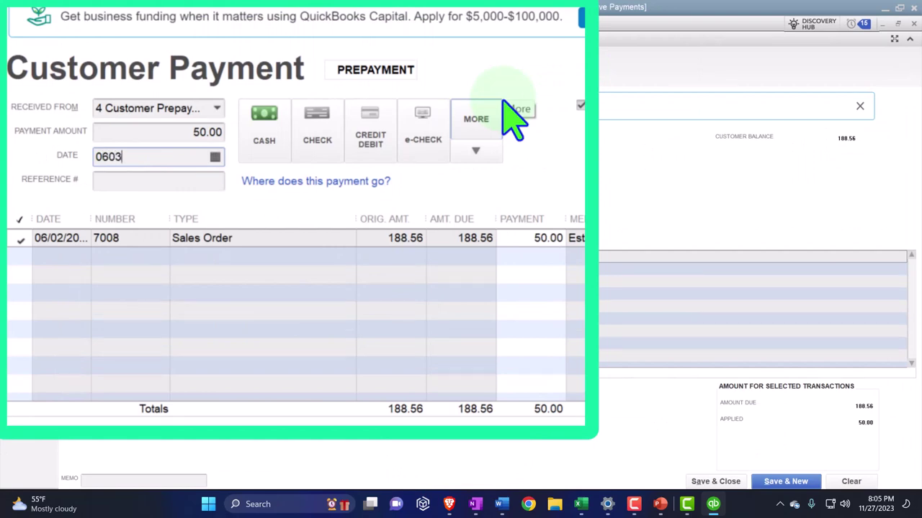
pyautogui.press('Tab')
pyautogui.click(512, 119)
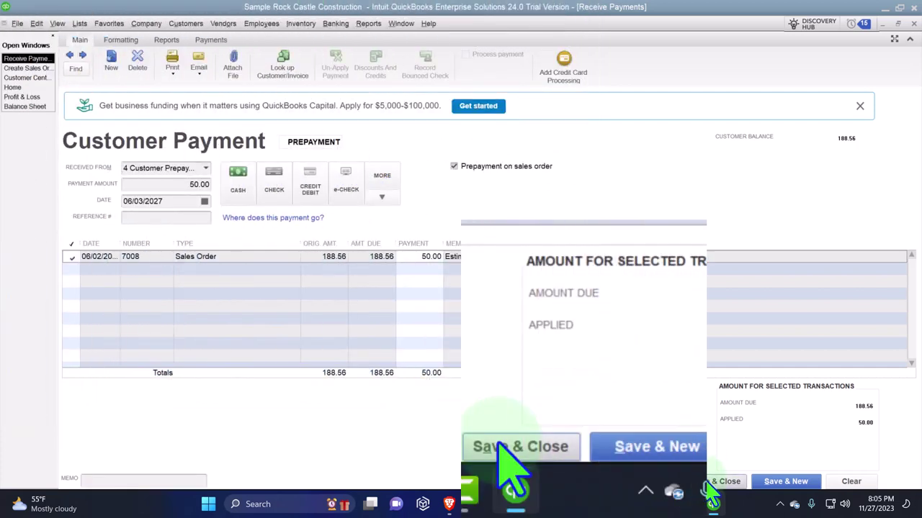
pyautogui.click(709, 481)
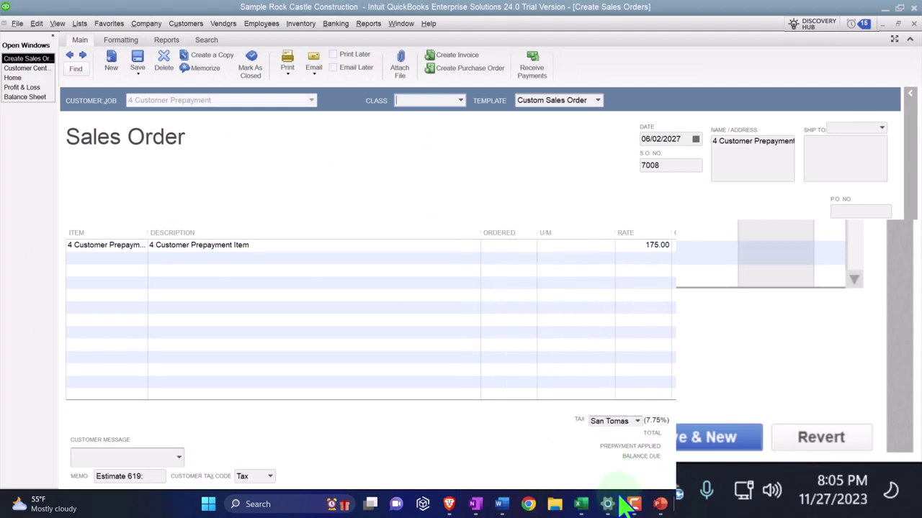
# Set the Windows display scale to 150% in Settings and return to the QuickBooks sales order.
pyautogui.click(607, 504)
pyautogui.click(726, 236)
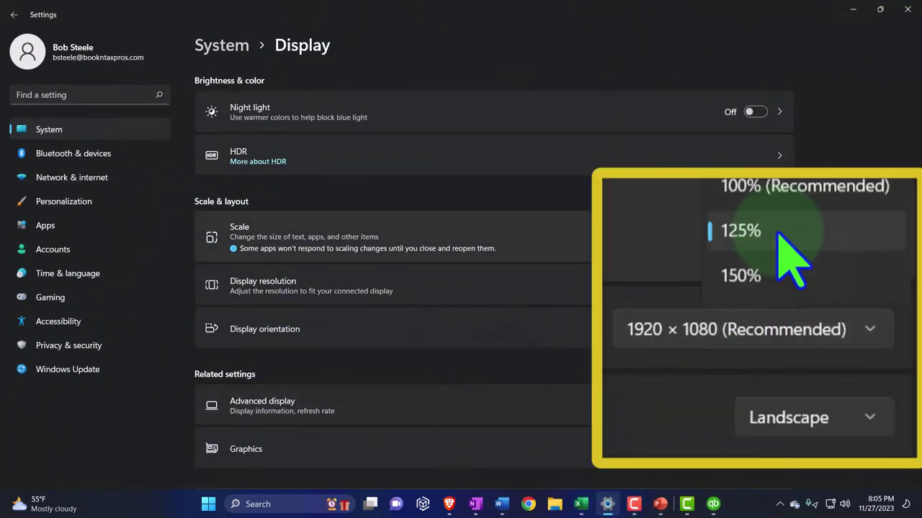
pyautogui.click(713, 257)
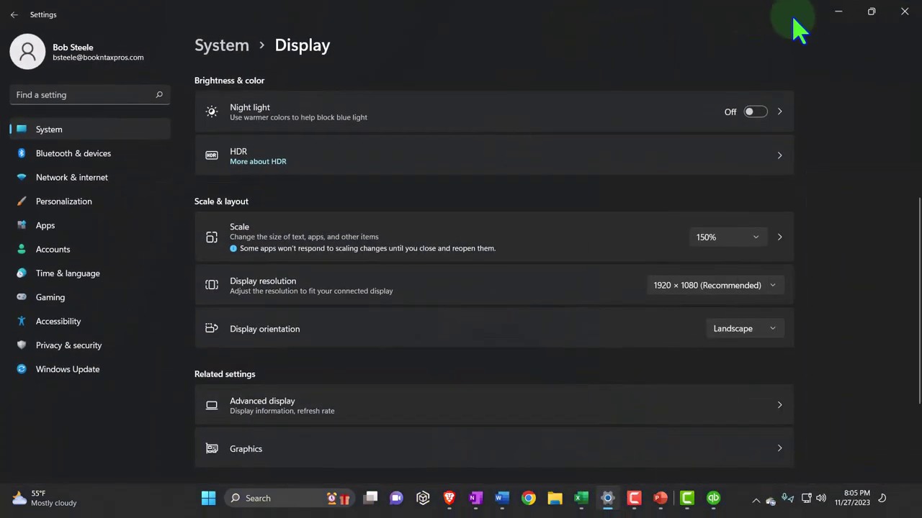
pyautogui.click(838, 12)
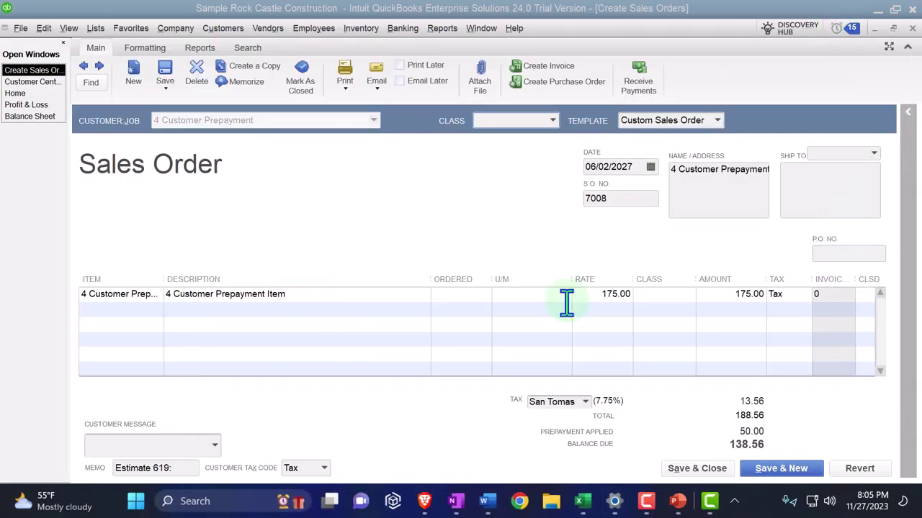
# Close the sales order and select the payment dated 06/03/2027 in the customer's transaction list.
pyautogui.click(912, 28)
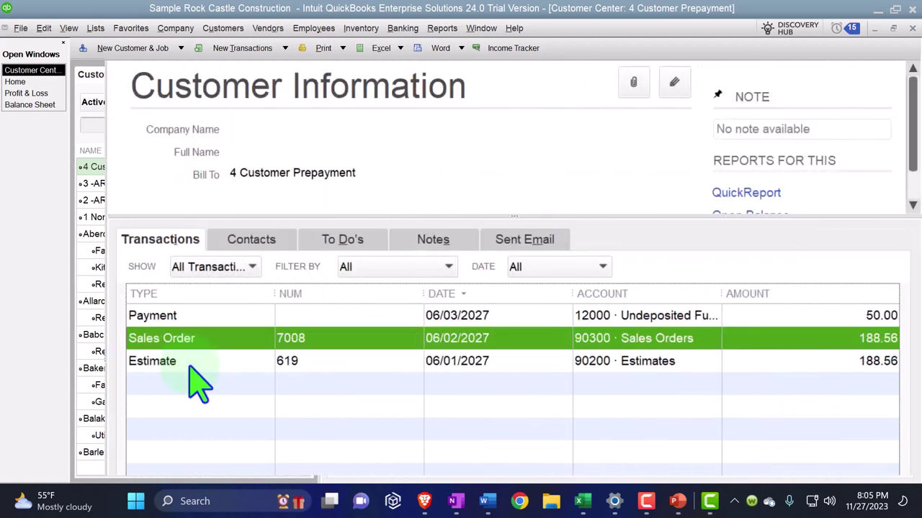
pyautogui.click(179, 320)
pyautogui.click(176, 317)
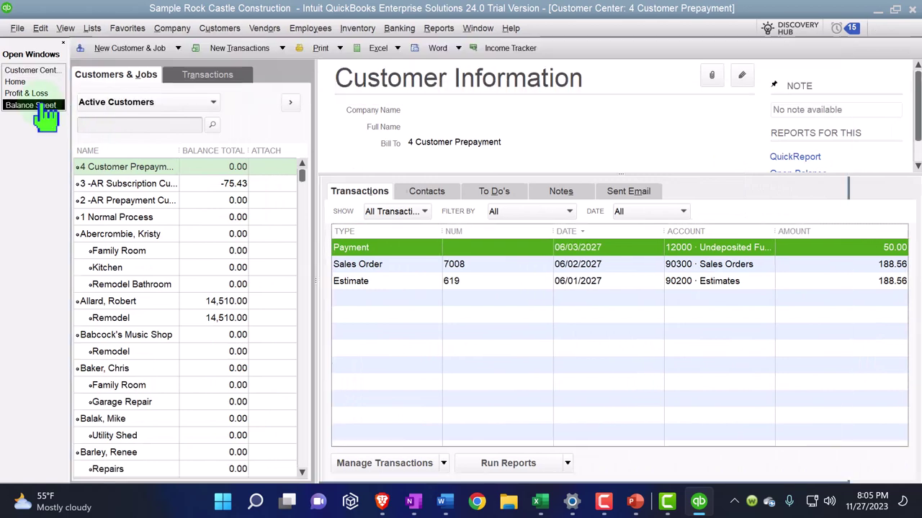
# On the Balance Sheet, view the transactions behind Undeposited Funds and return to the report.
pyautogui.click(39, 107)
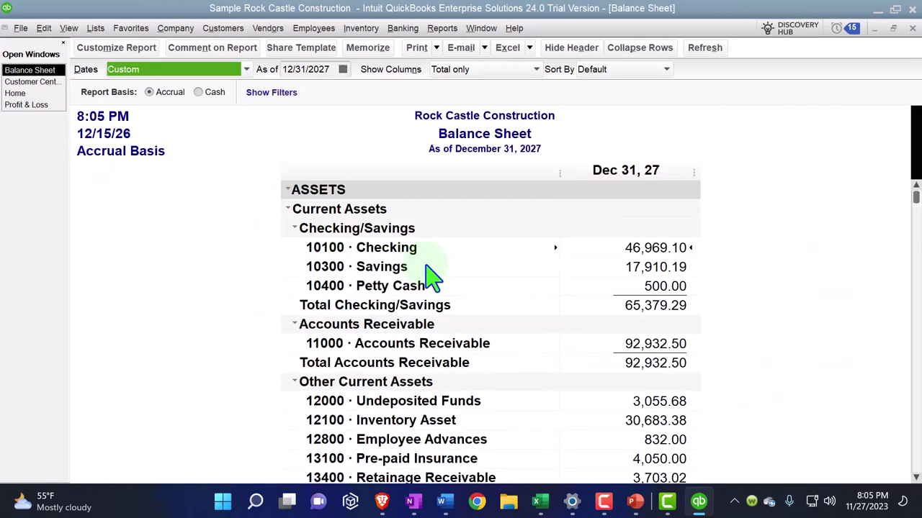
pyautogui.scroll(-2, 436, 310)
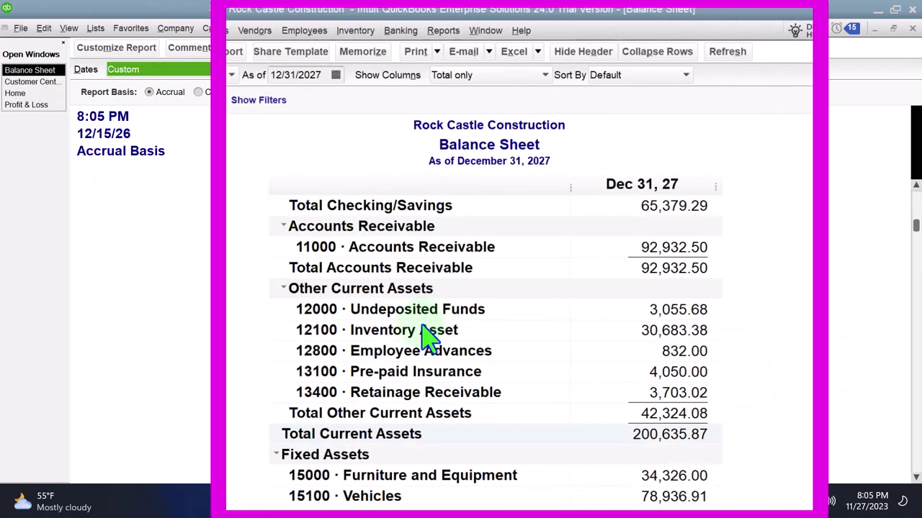
pyautogui.doubleClick(697, 313)
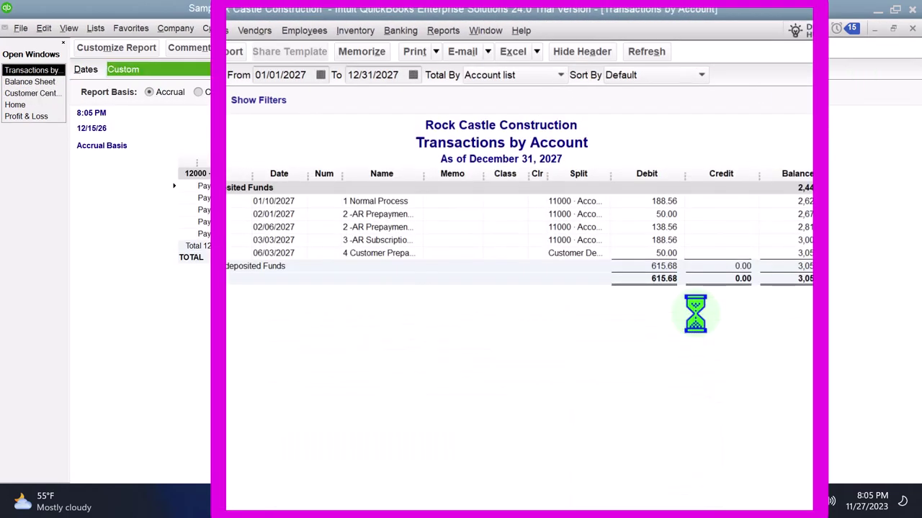
pyautogui.click(911, 28)
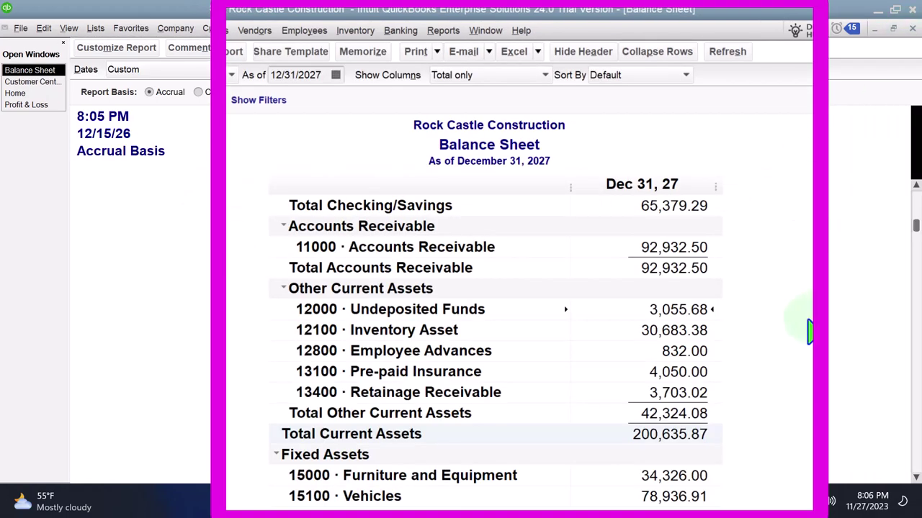
# Examine the Accounts Receivable and Customer Deposit balances on the Balance Sheet.
pyautogui.scroll(-5, 809, 335)
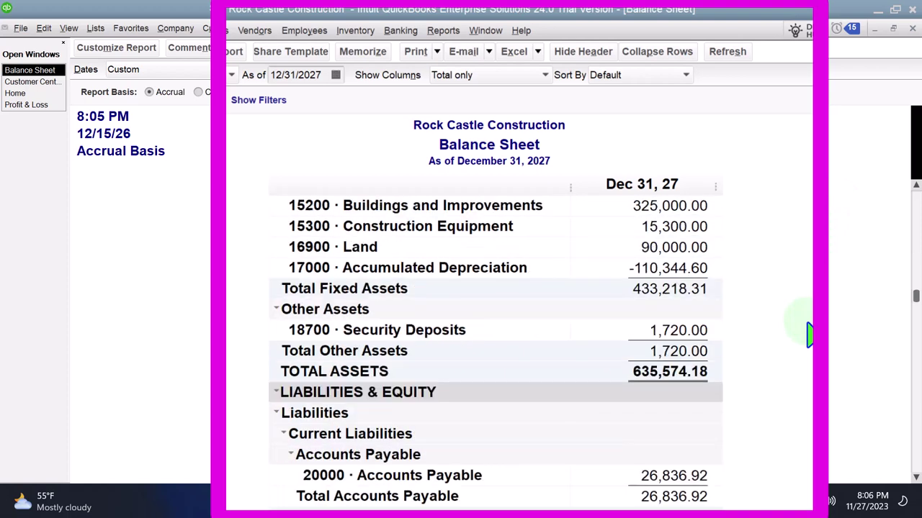
pyautogui.scroll(6, 810, 335)
pyautogui.scroll(1, 809, 335)
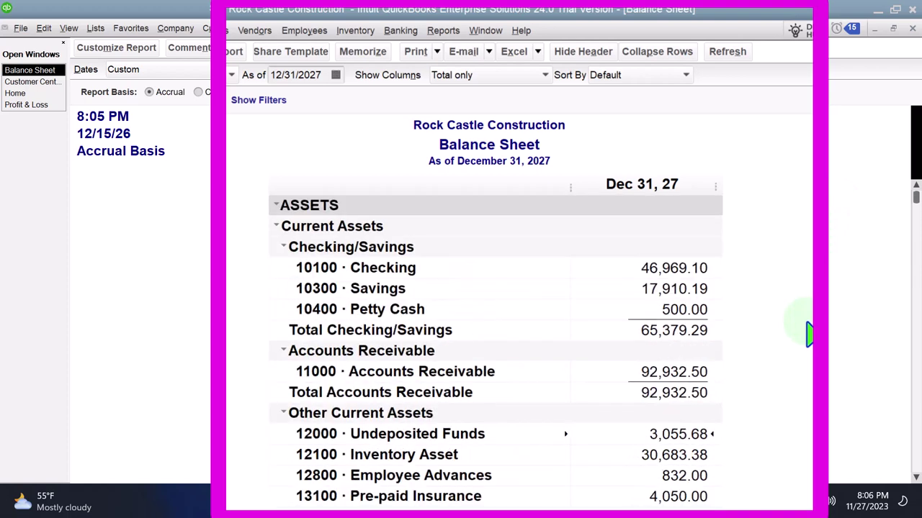
pyautogui.doubleClick(677, 373)
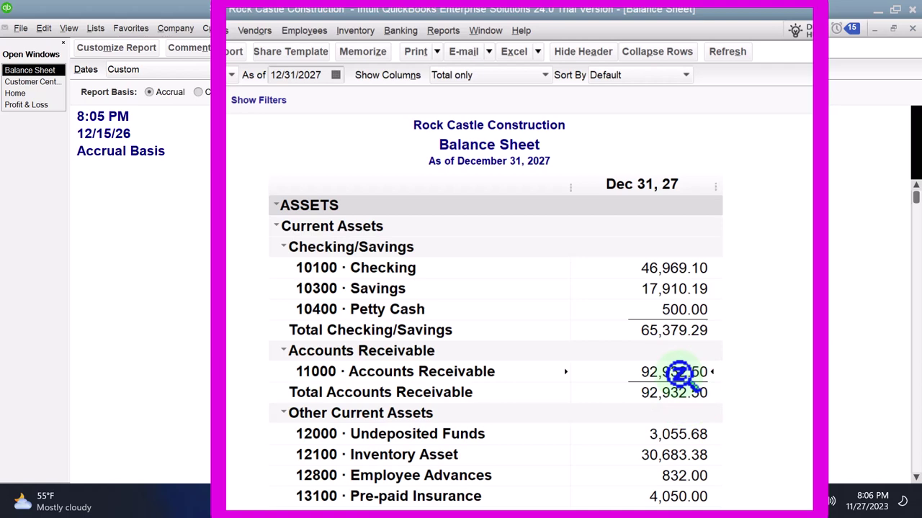
pyautogui.scroll(-9, 677, 373)
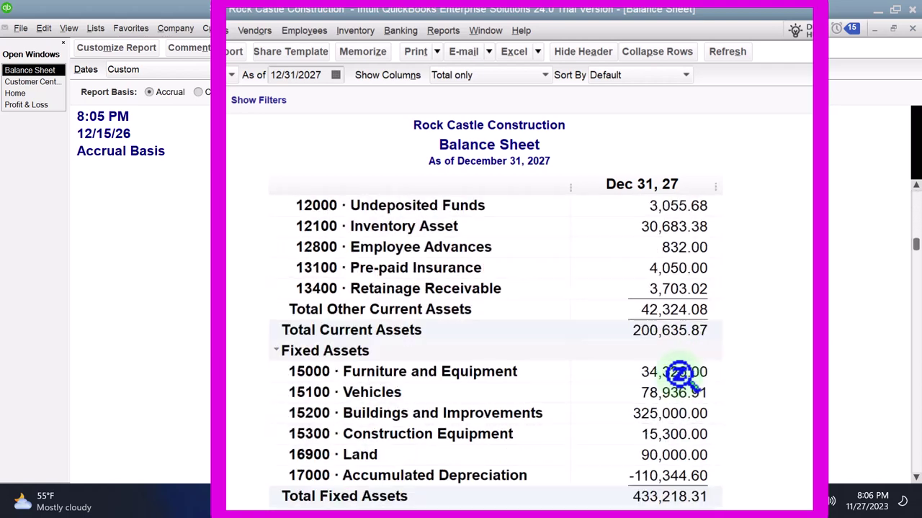
pyautogui.scroll(-1, 677, 373)
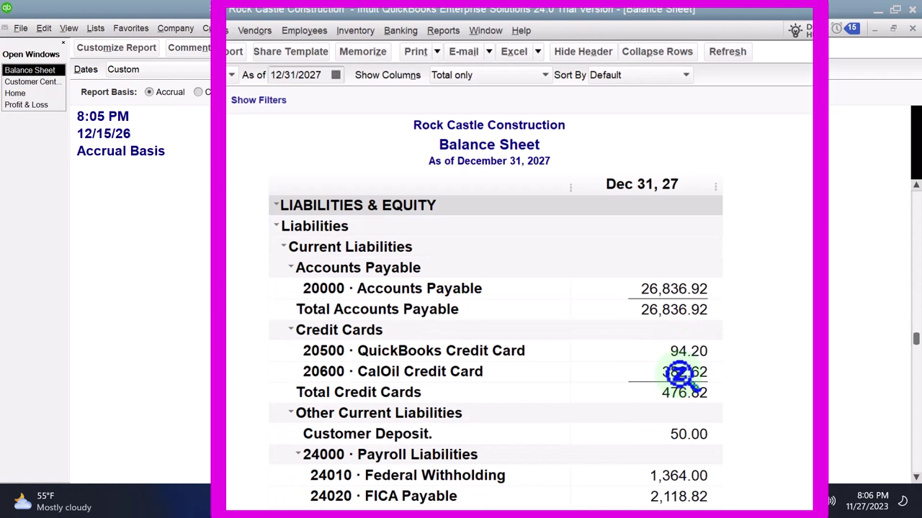
pyautogui.scroll(-1, 679, 375)
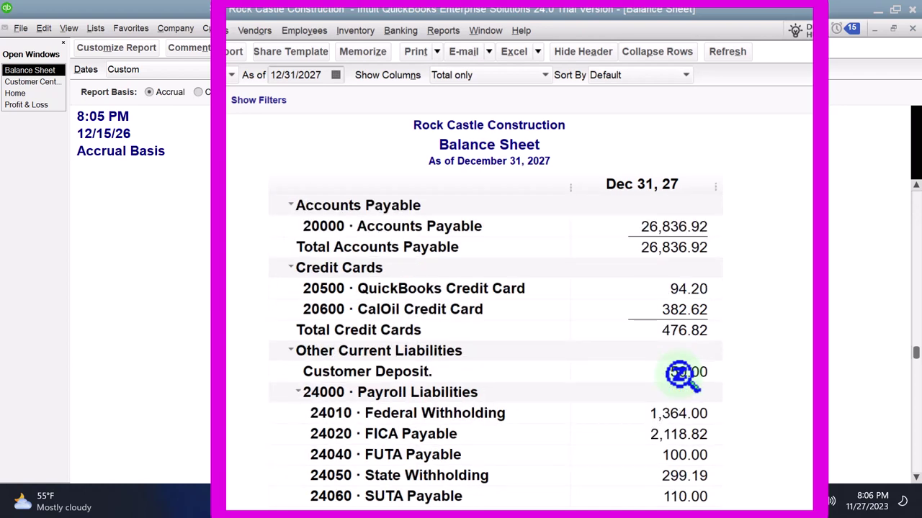
pyautogui.scroll(-1, 734, 419)
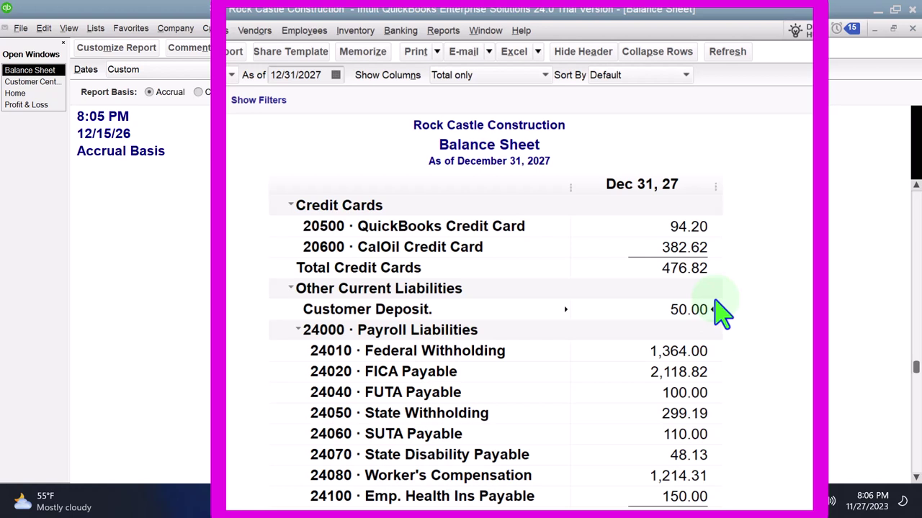
# Run the Customer Balance Detail report and review the transactions listed for the AR subscription and AR prepayment customers.
pyautogui.click(442, 30)
pyautogui.moveTo(496, 213)
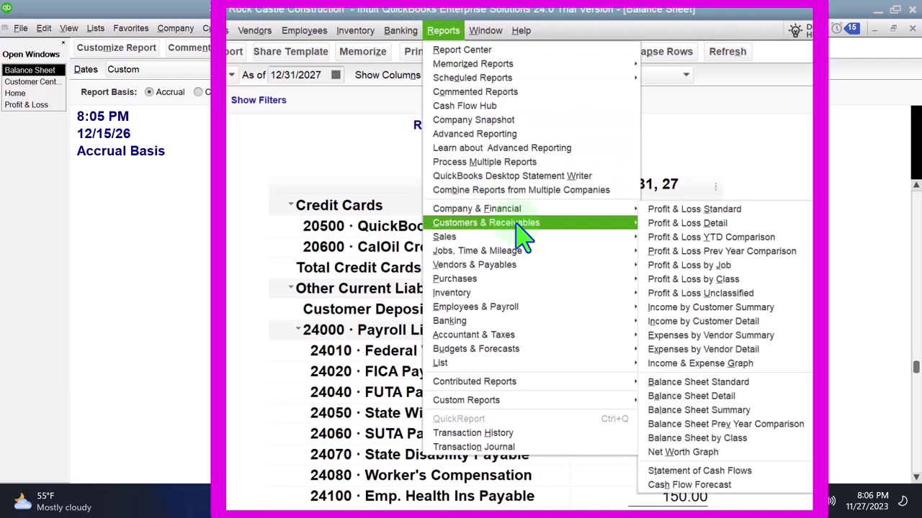
pyautogui.moveTo(565, 229)
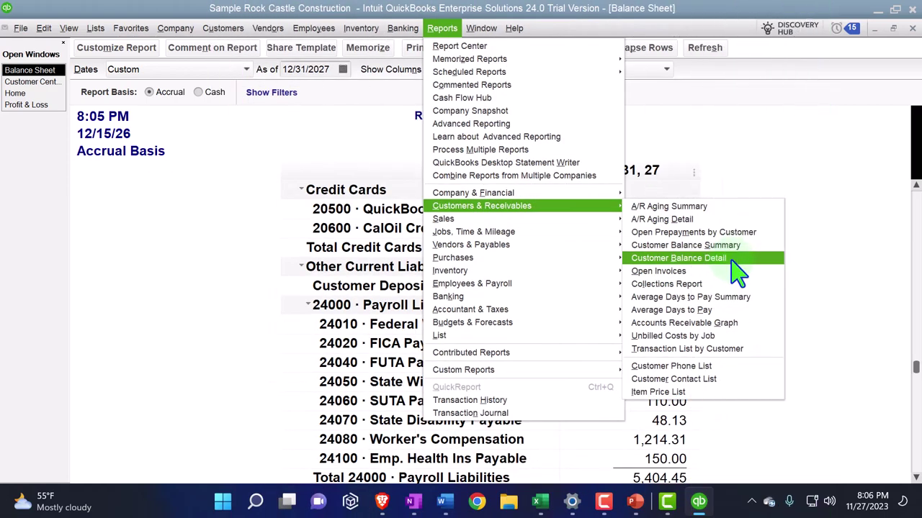
pyautogui.click(694, 279)
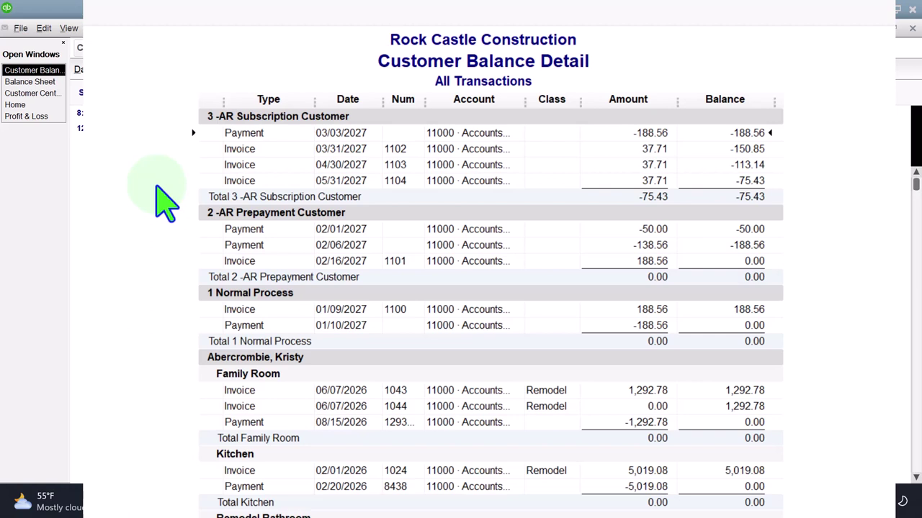
pyautogui.click(650, 150)
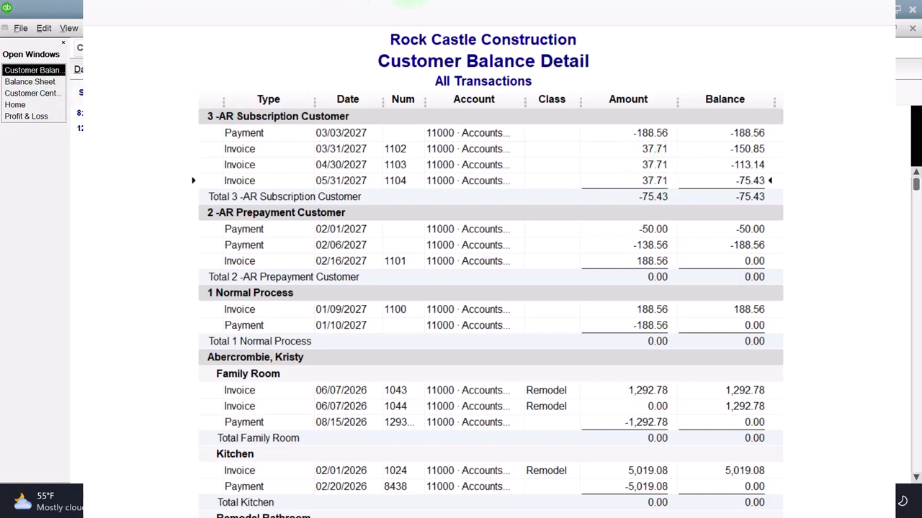
# Return to the Balance Sheet and examine the Customer Deposit line under Other Current Liabilities.
pyautogui.click(30, 81)
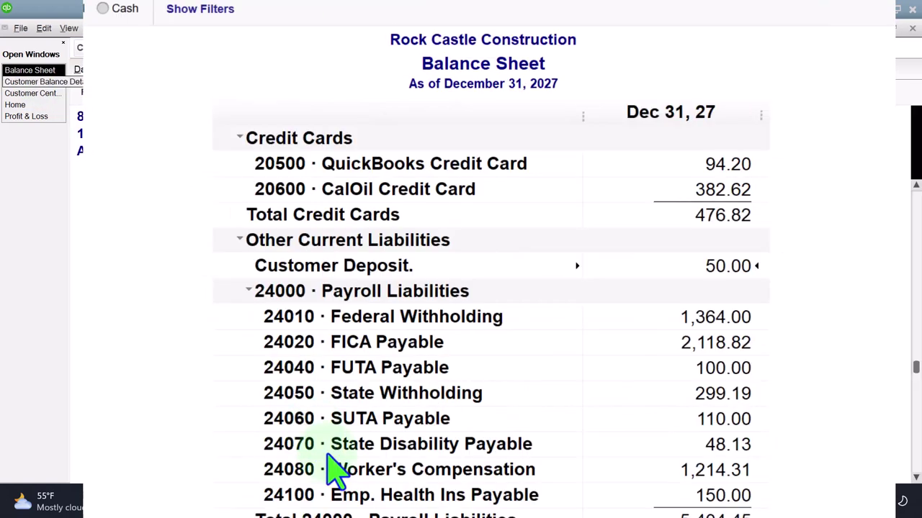
pyautogui.scroll(-7, 349, 428)
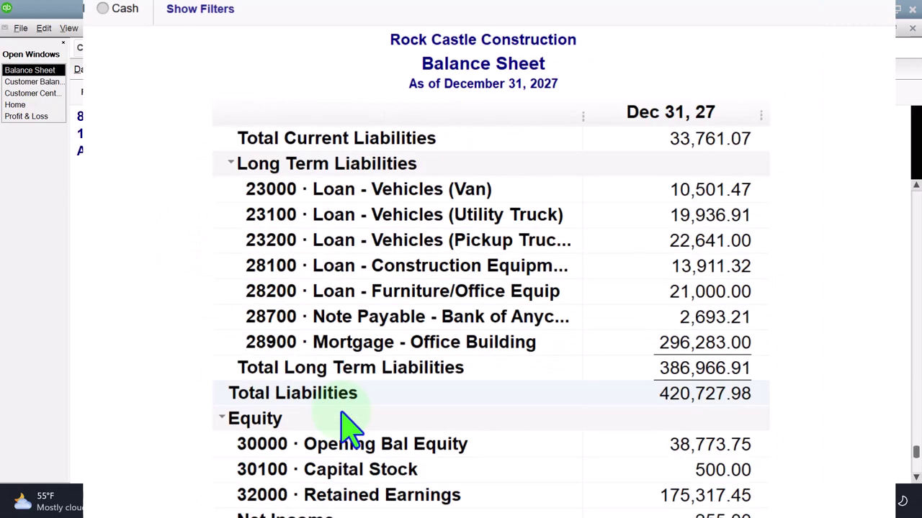
pyautogui.scroll(5, 349, 428)
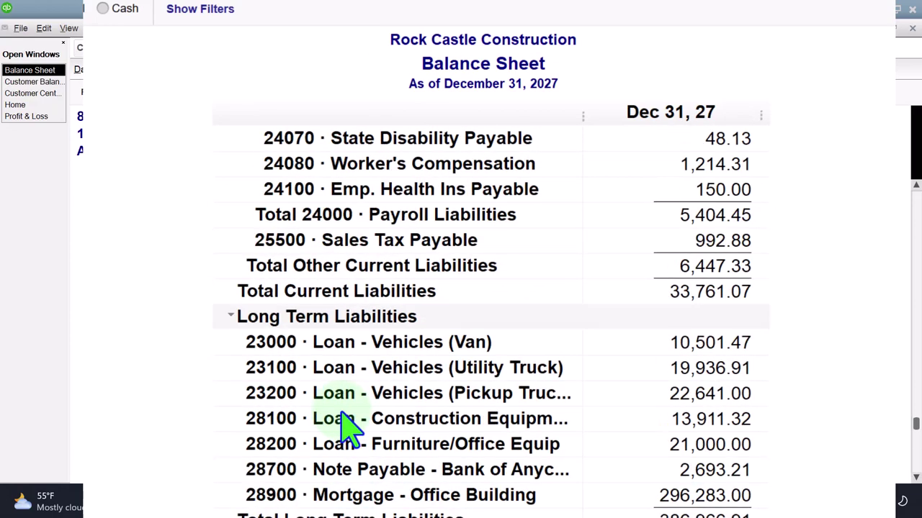
pyautogui.scroll(1, 350, 429)
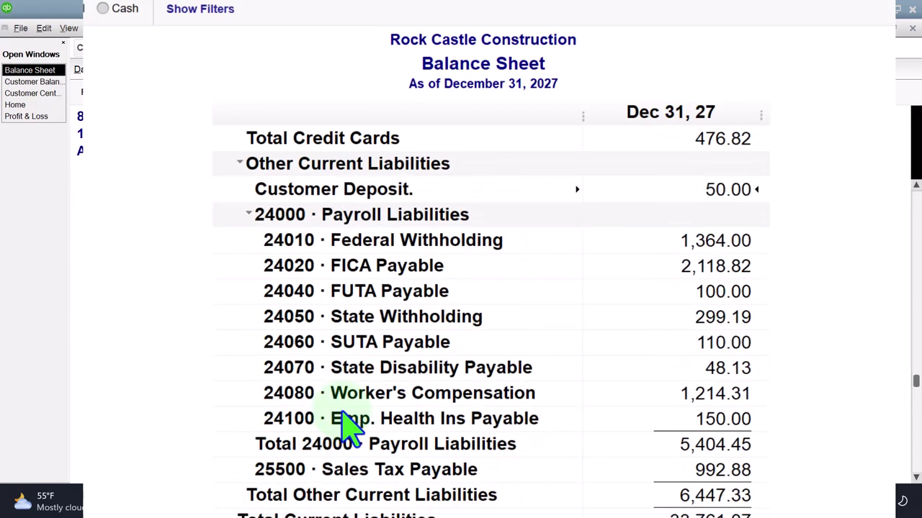
pyautogui.scroll(1, 351, 428)
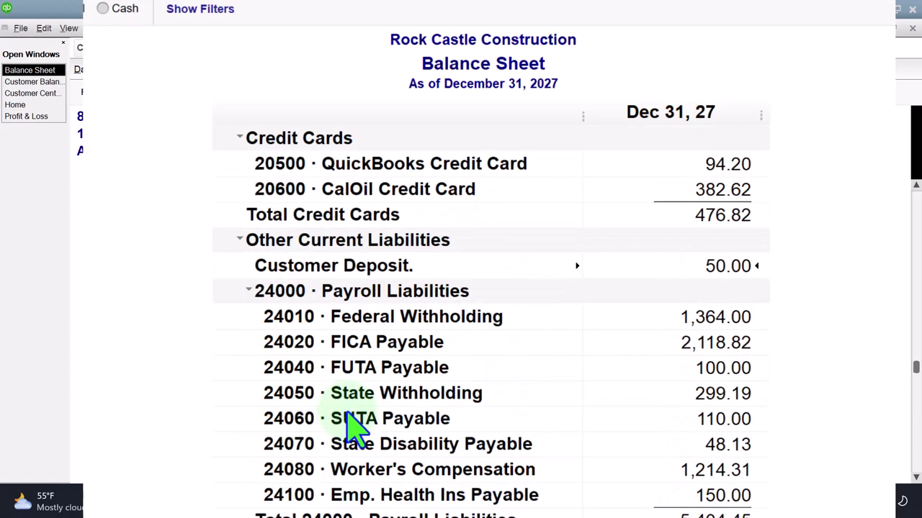
pyautogui.doubleClick(724, 265)
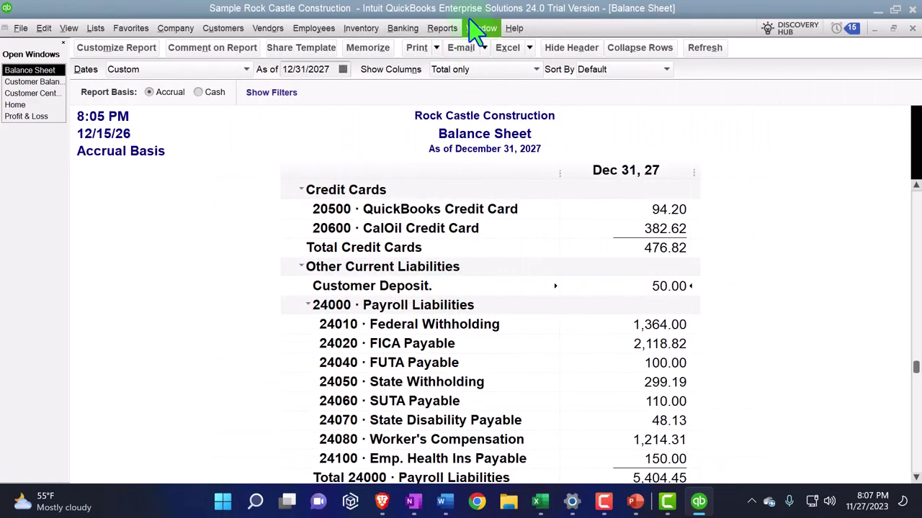
# Run the Open Prepayments by Customer report from the Customers & Receivables reports.
pyautogui.click(440, 29)
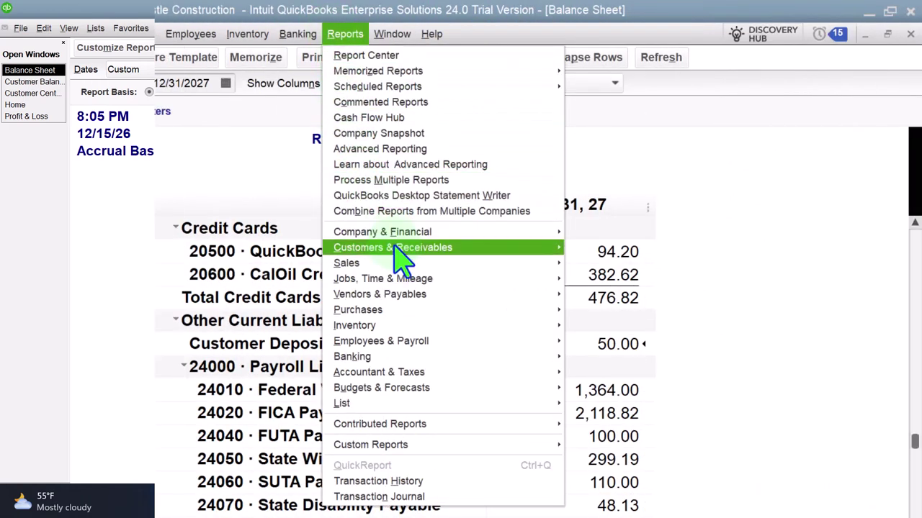
pyautogui.moveTo(533, 252)
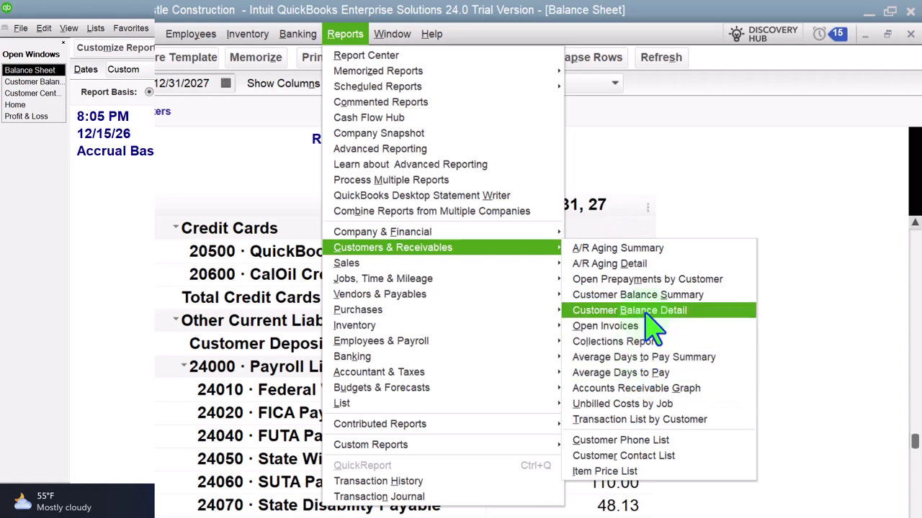
pyautogui.click(605, 279)
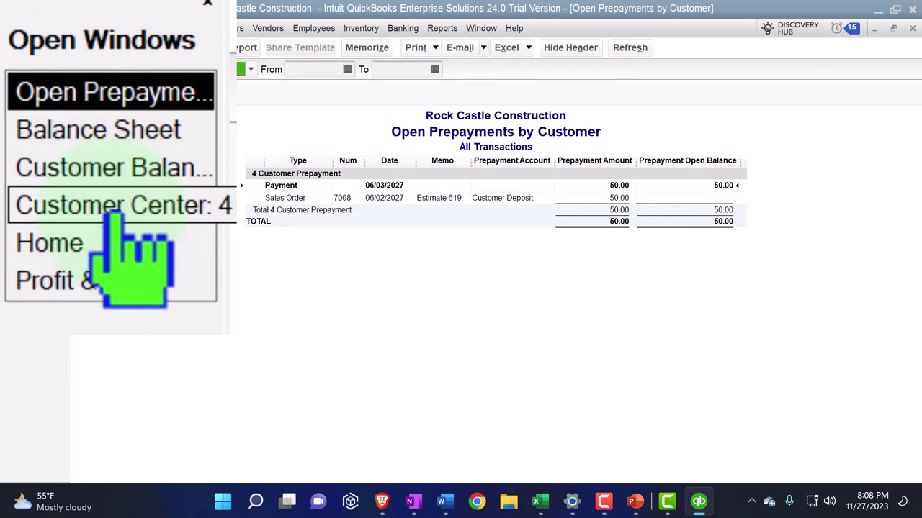
# Return to the Customer Center and review the estimate, sales order and payment of 4 Customer Prepayment.
pyautogui.click(118, 214)
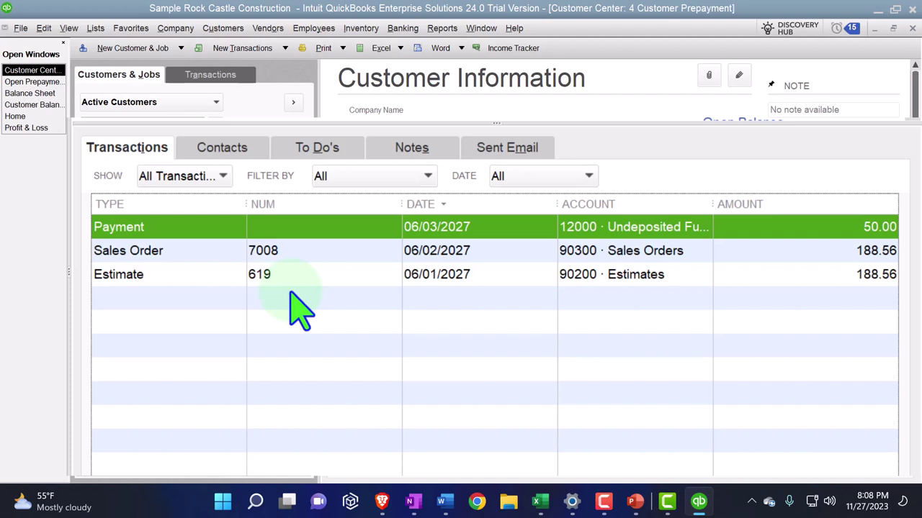
pyautogui.click(274, 281)
pyautogui.click(285, 259)
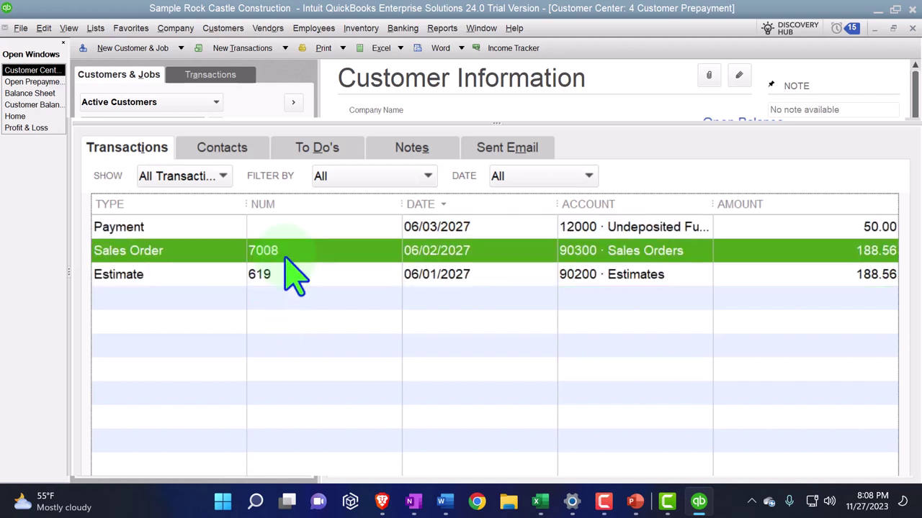
pyautogui.click(280, 228)
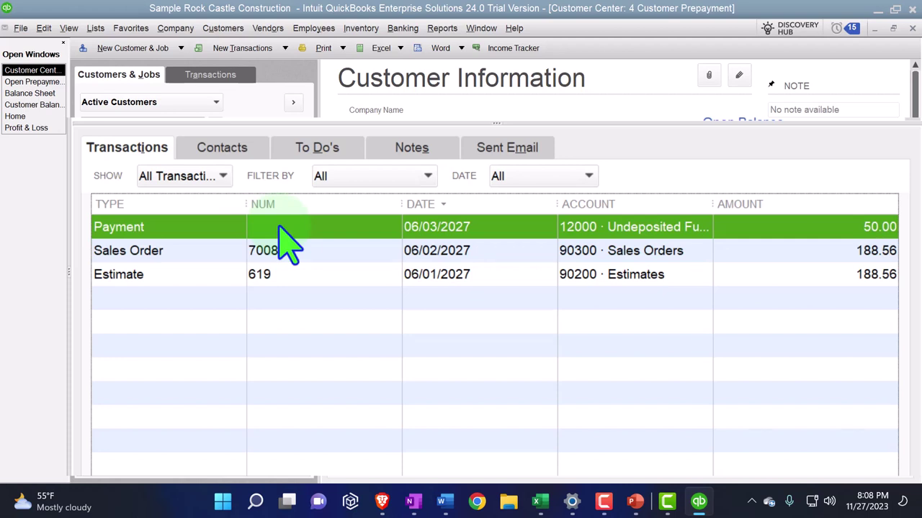
pyautogui.click(280, 226)
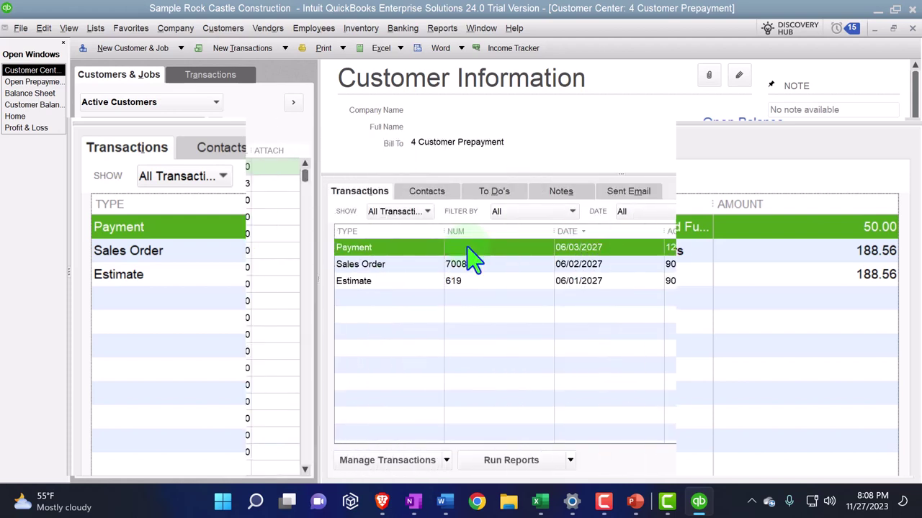
# Review the estimate, sales order and 02/01/2027 payment of 2 -AR Prepayment Customer, and return to 4 Customer Prepayment.
pyautogui.click(133, 203)
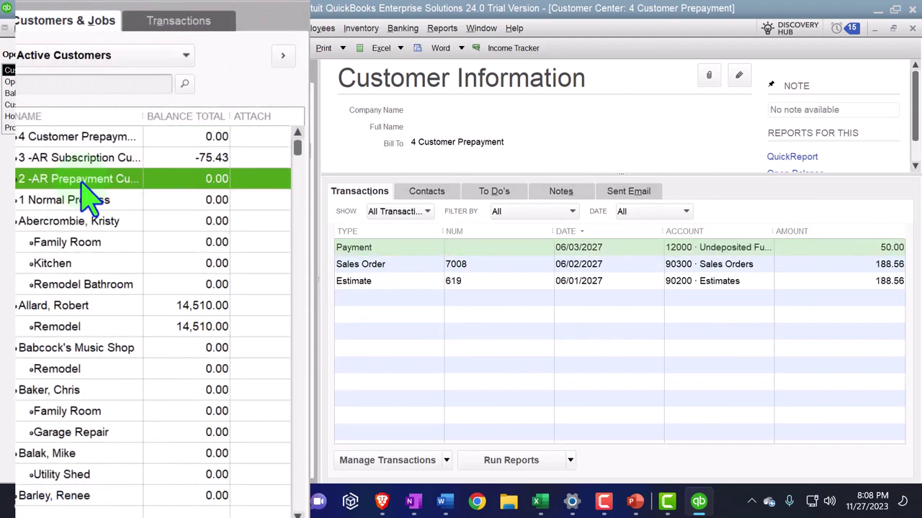
pyautogui.click(450, 328)
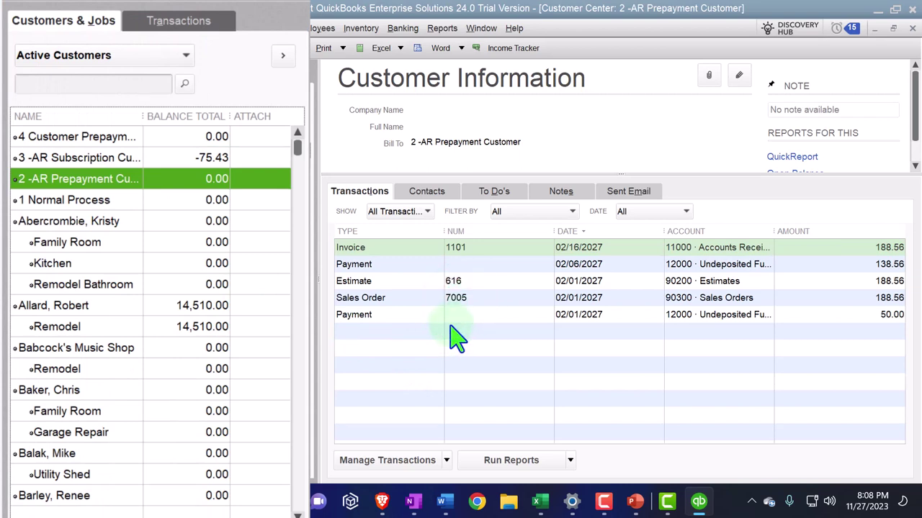
pyautogui.click(376, 284)
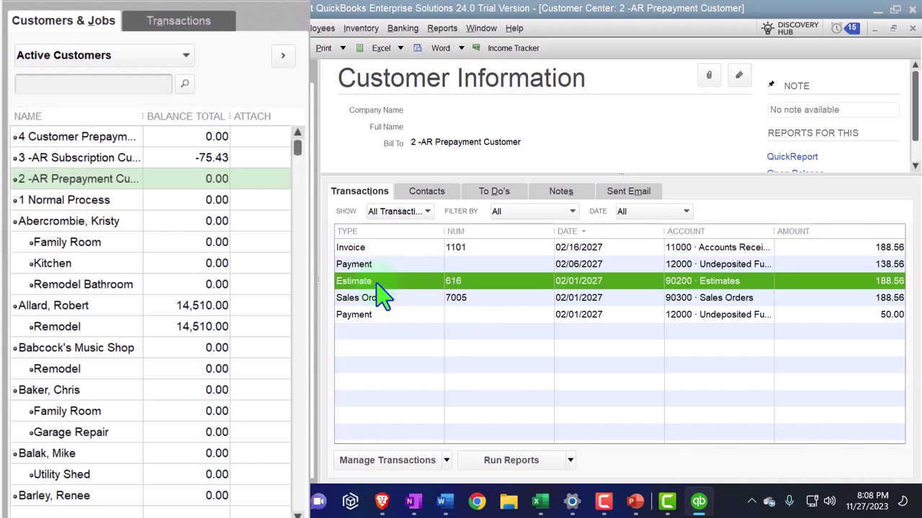
pyautogui.click(382, 299)
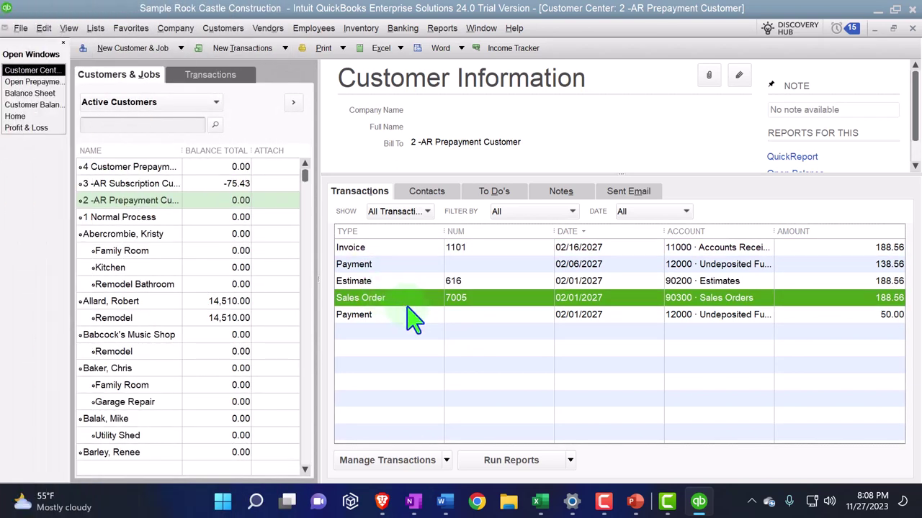
pyautogui.click(416, 315)
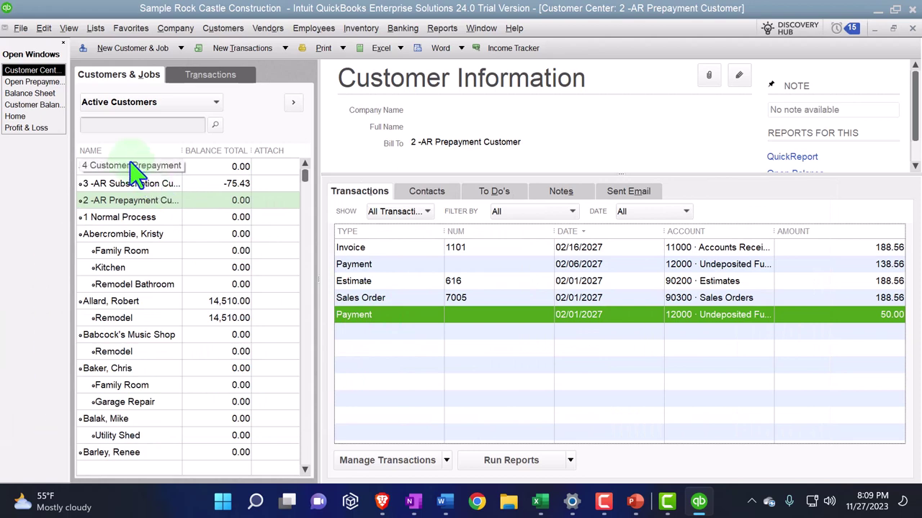
pyautogui.click(130, 167)
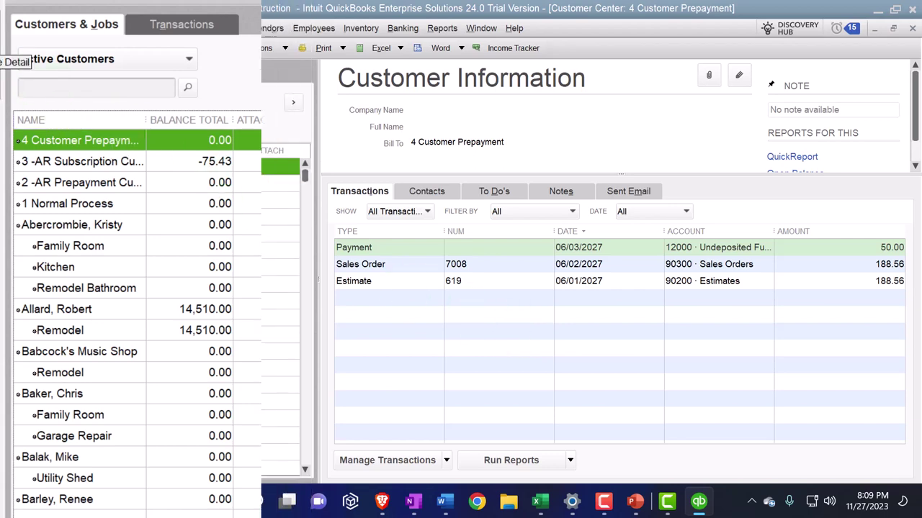
# On the Balance Sheet, compare the Accounts Receivable line with the Customer Deposit liability.
pyautogui.scroll(12, 469, 331)
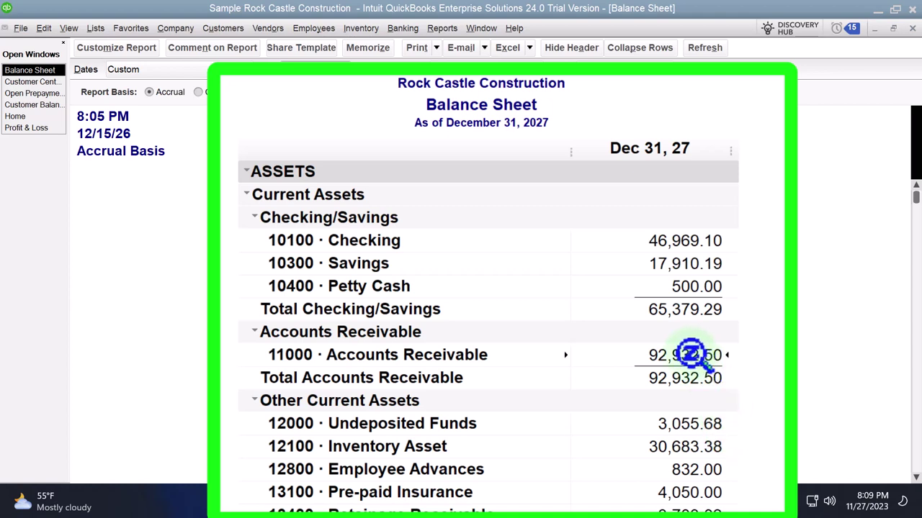
pyautogui.scroll(-8, 690, 352)
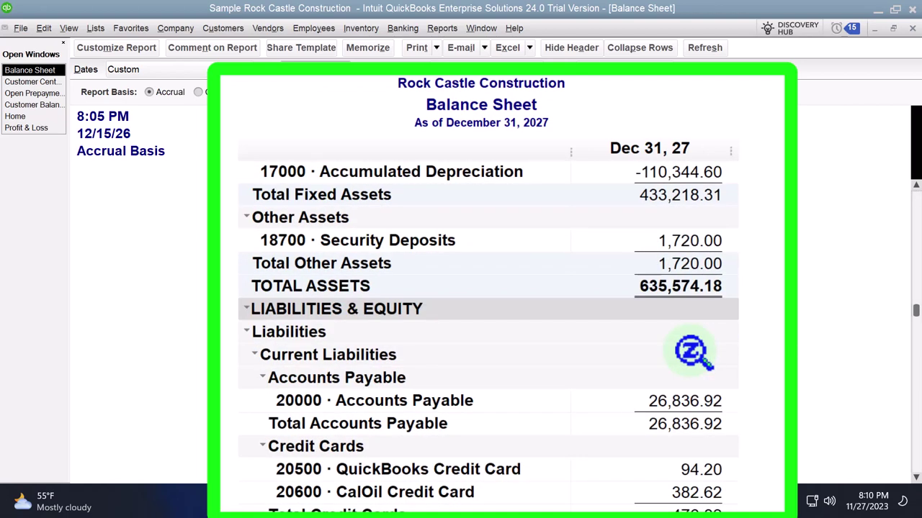
pyautogui.scroll(-1, 689, 351)
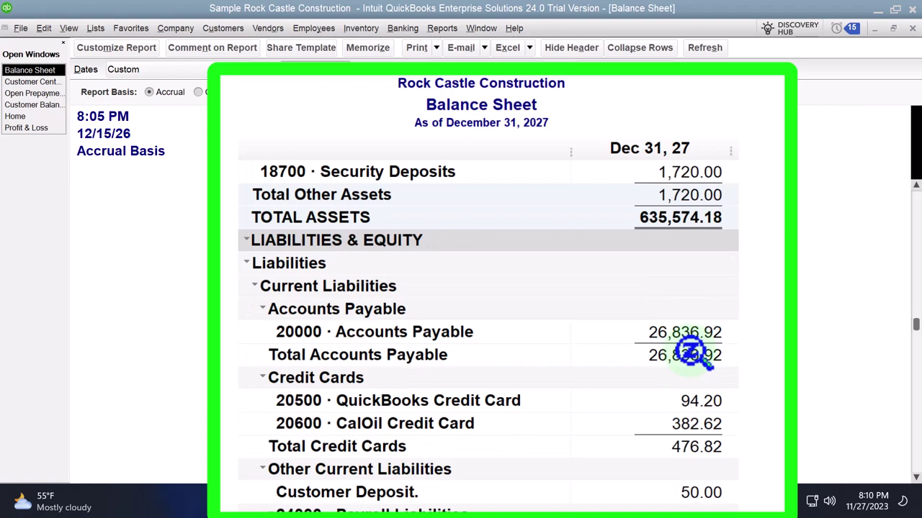
pyautogui.scroll(-1, 689, 352)
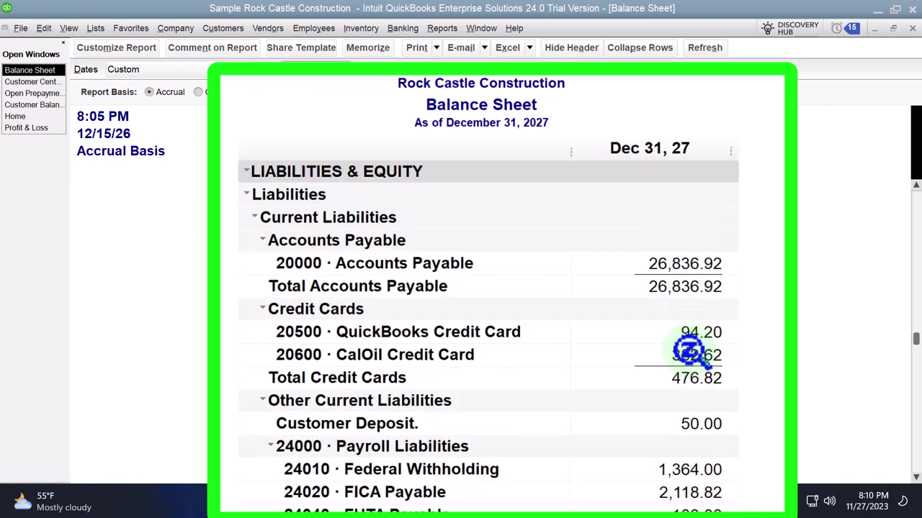
pyautogui.scroll(-2, 690, 351)
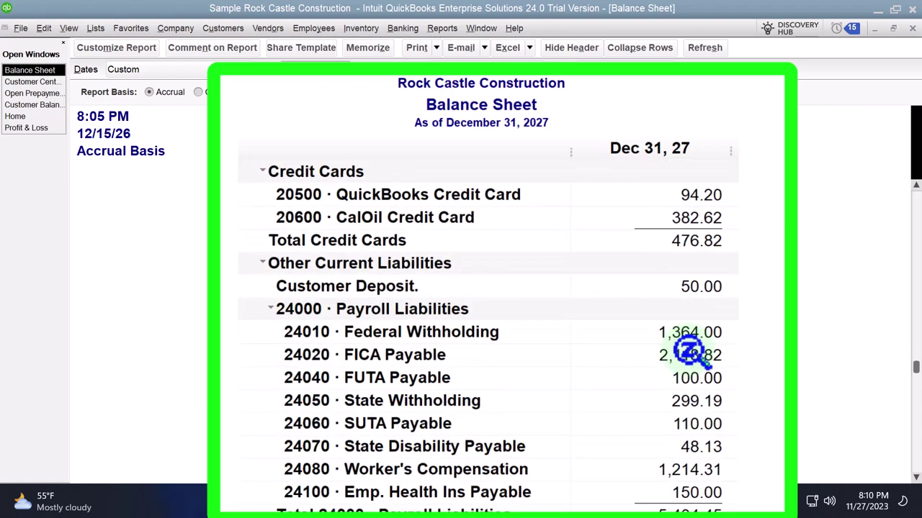
pyautogui.scroll(-2, 689, 351)
pyautogui.scroll(3, 689, 351)
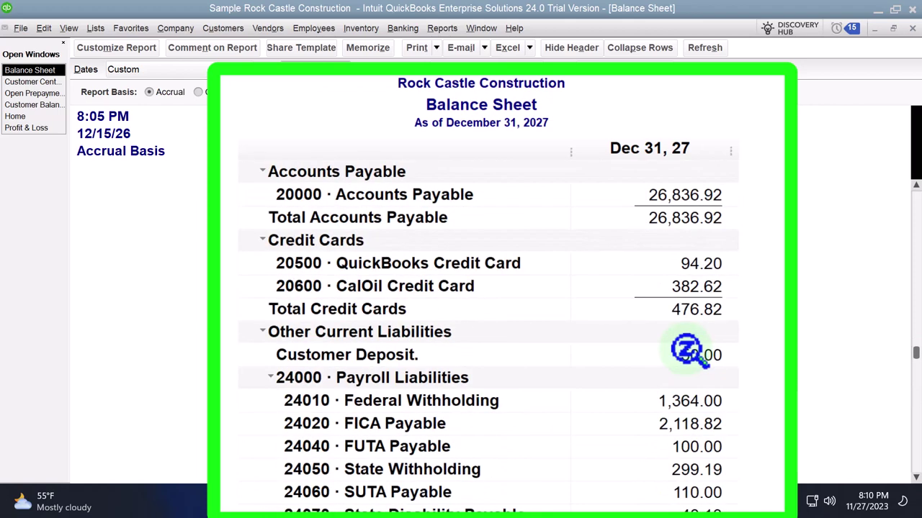
pyautogui.scroll(1, 690, 351)
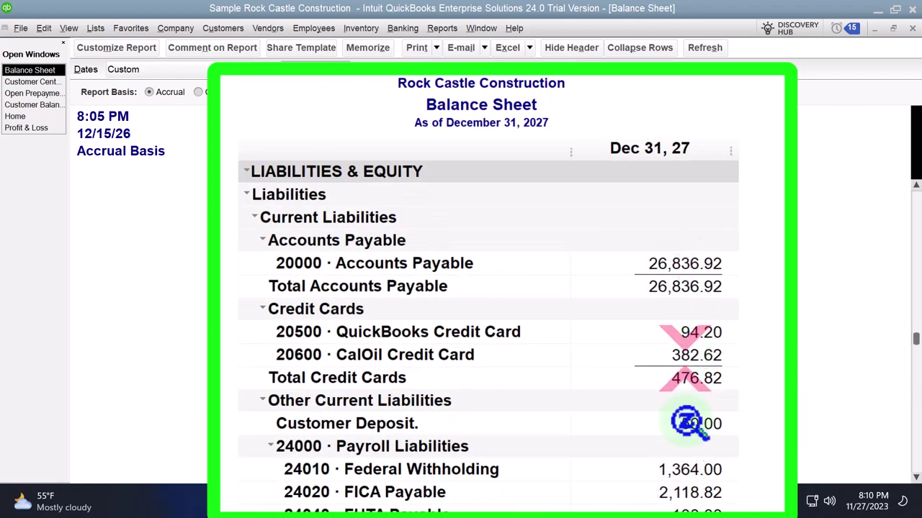
pyautogui.scroll(-1, 460, 444)
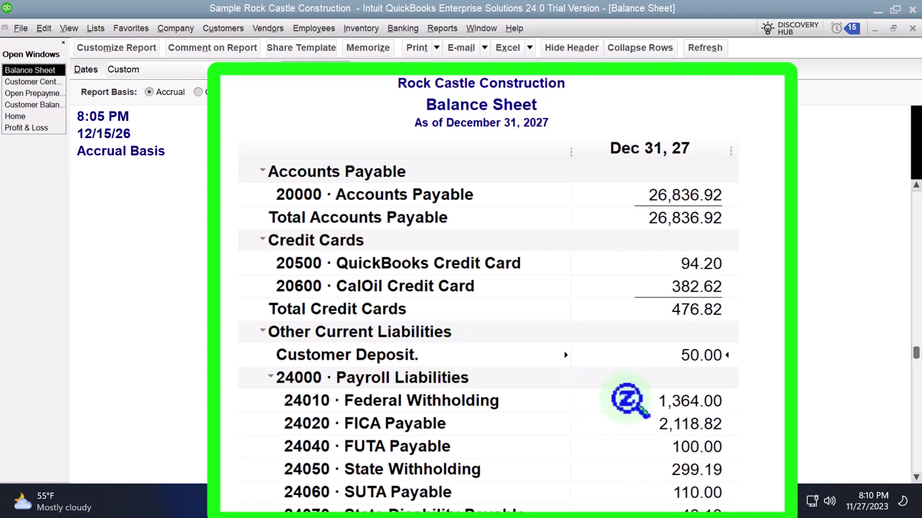
pyautogui.click(710, 355)
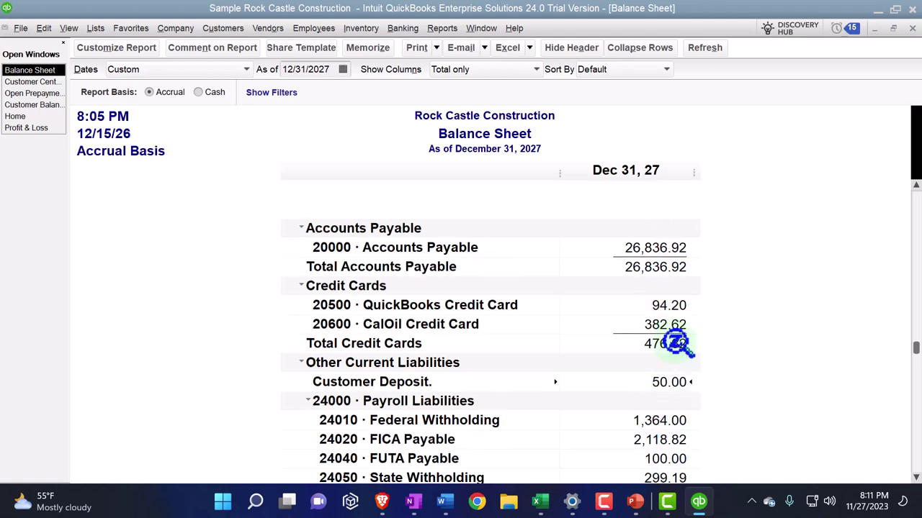
# Compare Undeposited Funds with Customer Deposit on the Balance Sheet, and return to the Customer Center.
pyautogui.scroll(10, 676, 343)
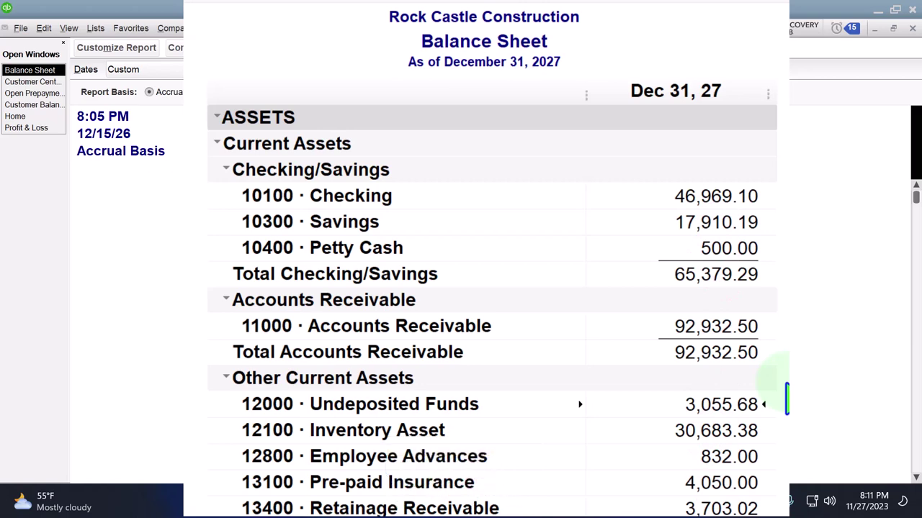
pyautogui.scroll(-10, 786, 398)
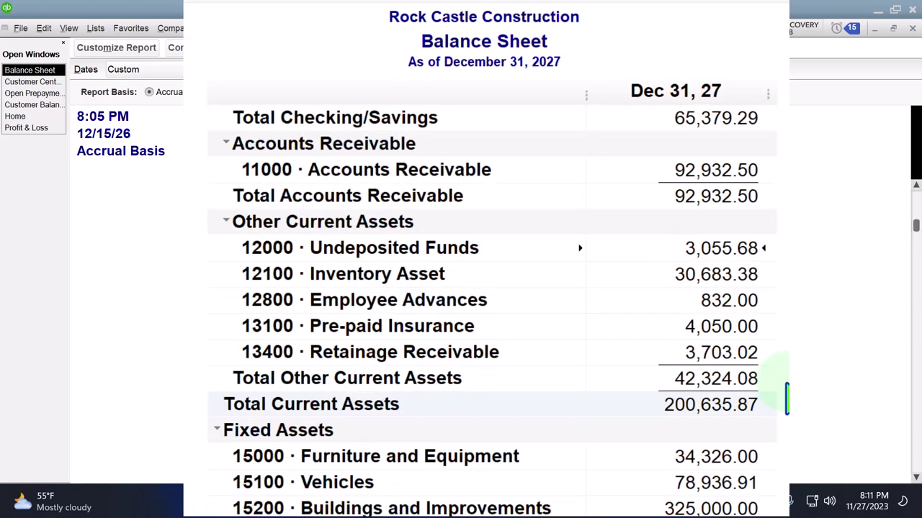
pyautogui.scroll(-3, 787, 398)
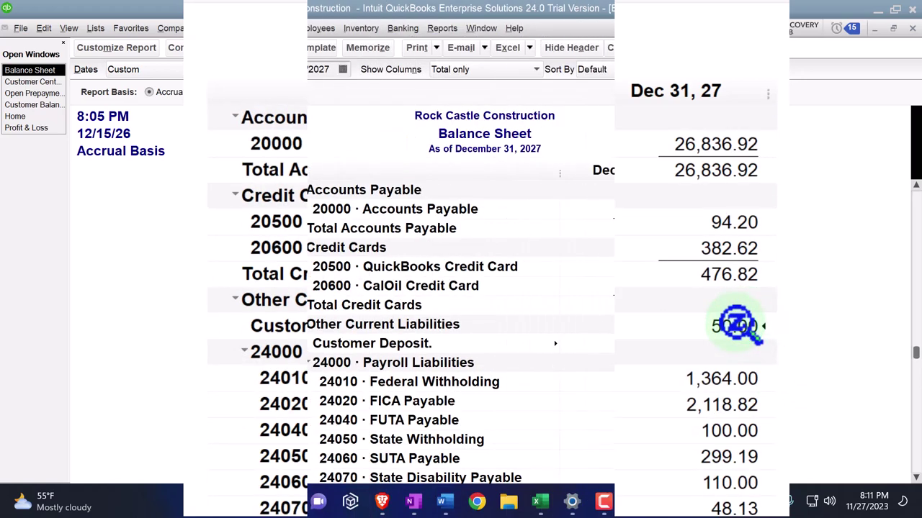
pyautogui.click(29, 81)
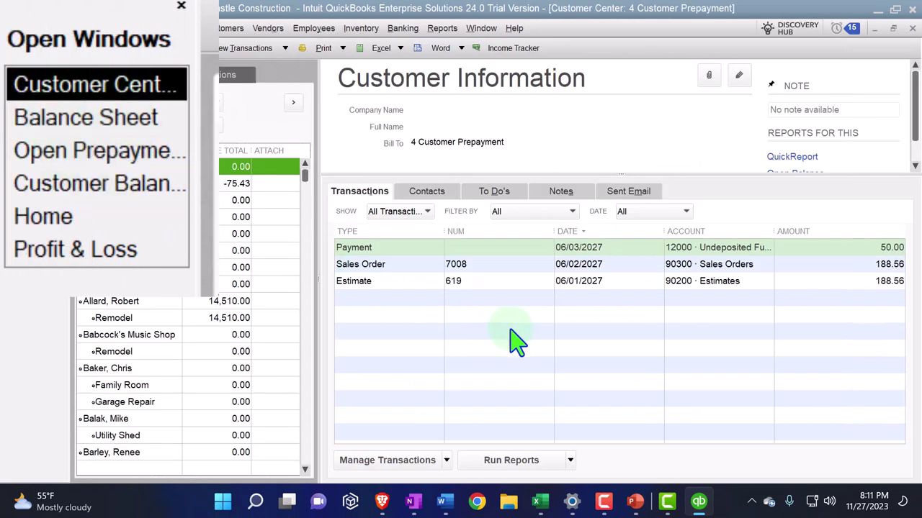